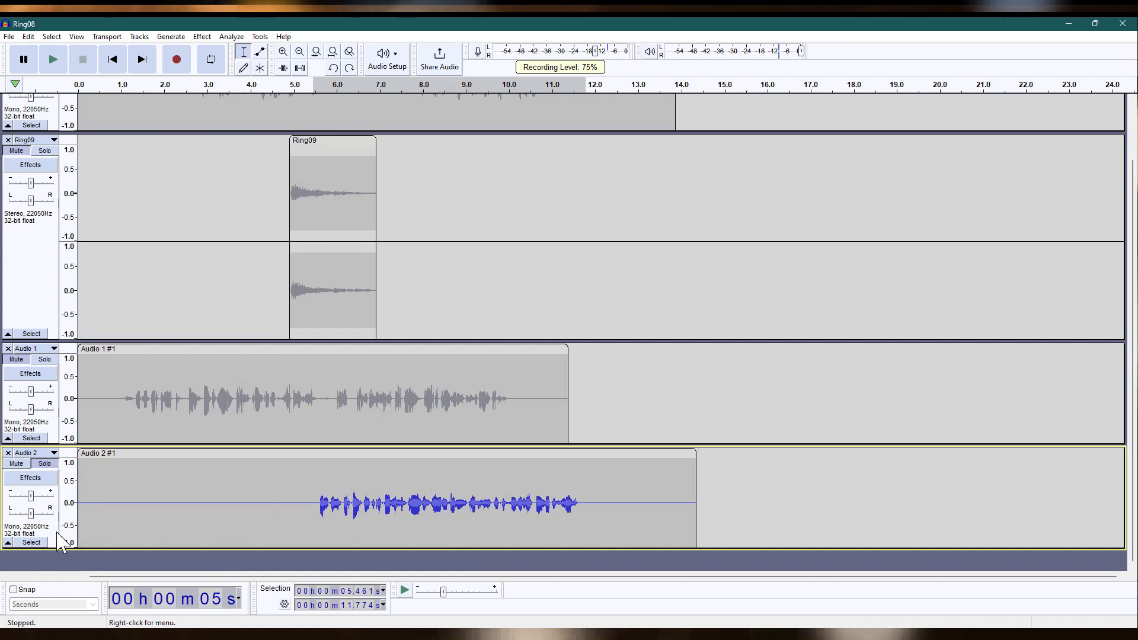
Compress the whole Audio 2 track with threshold -12 dB, noise floor -40 dB, ratio 2:1, attack 0.20 s, release 1.0 s and make-up gain.
click(45, 526)
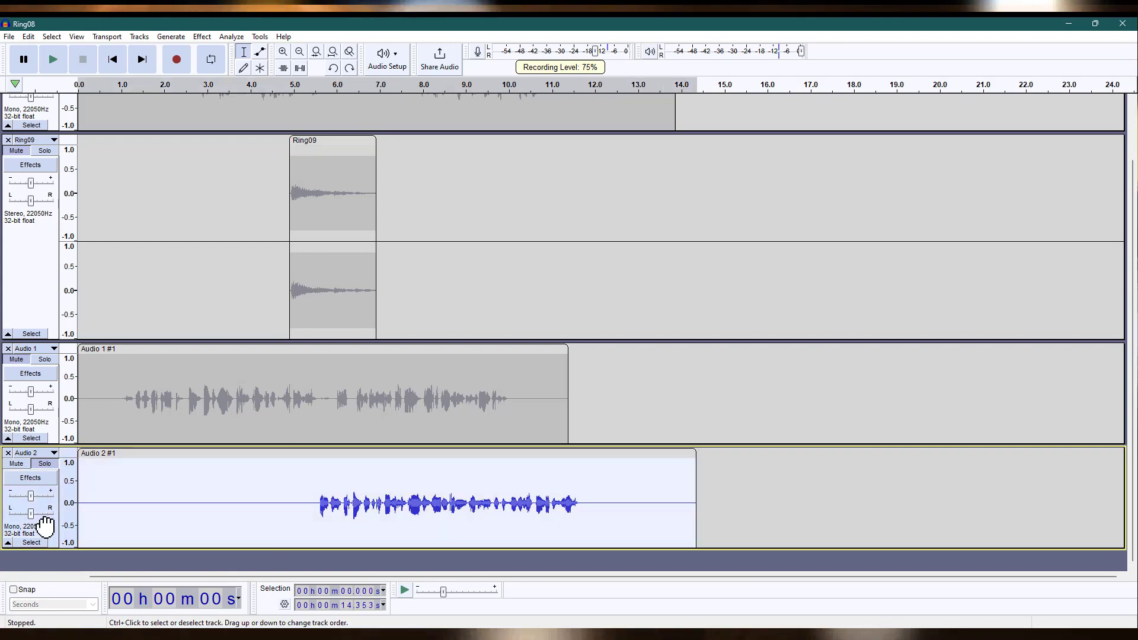
click(203, 37)
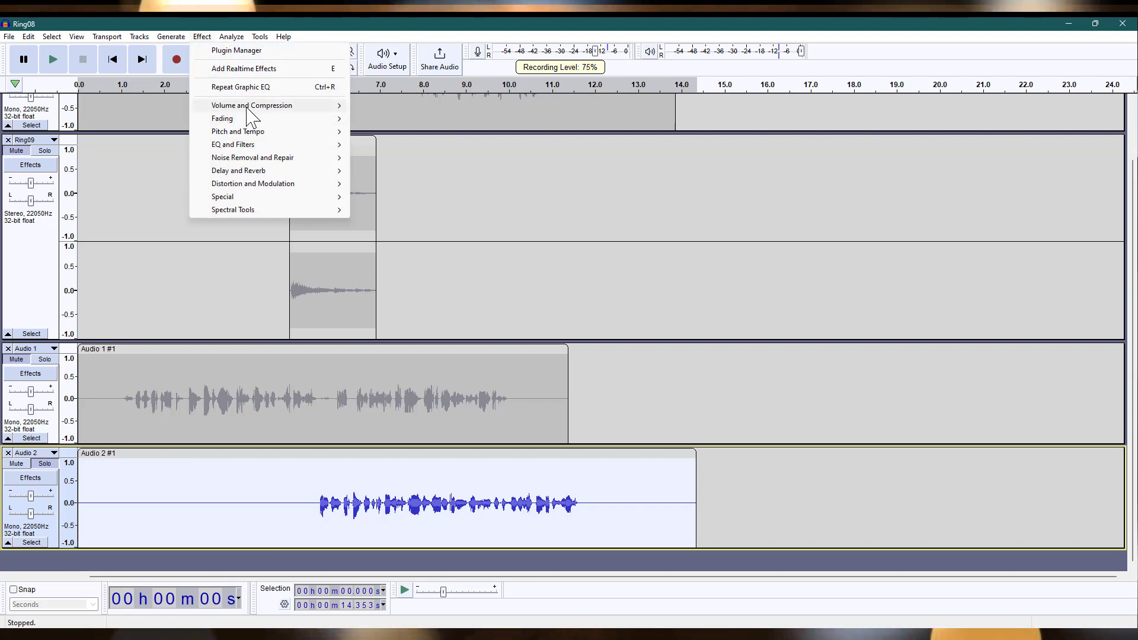
mouse_move(308, 105)
click(388, 131)
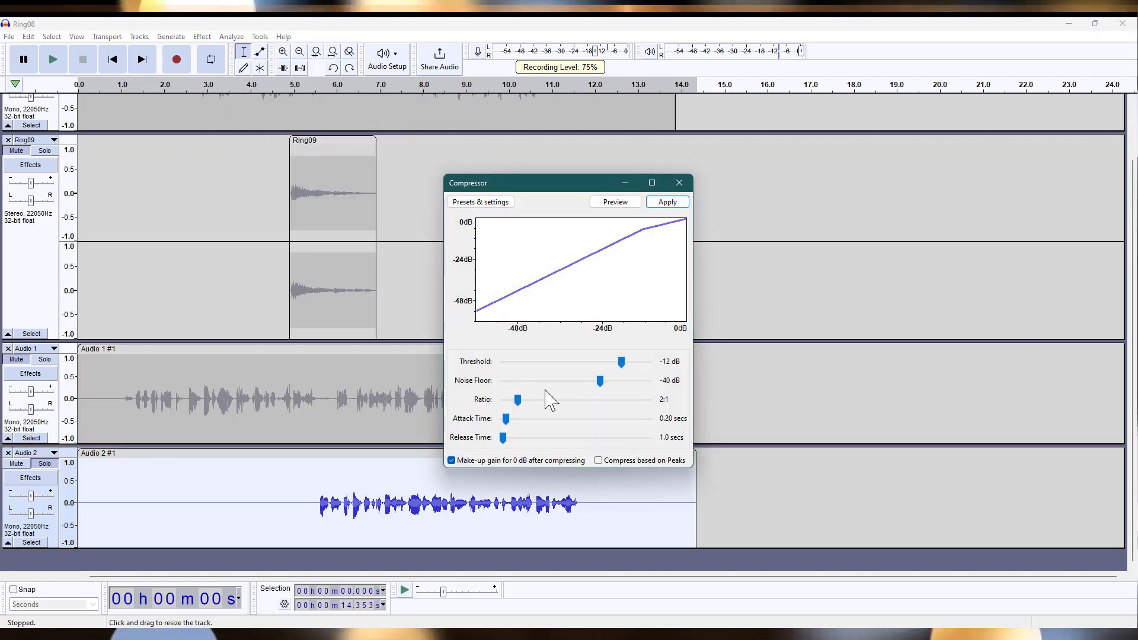
click(668, 205)
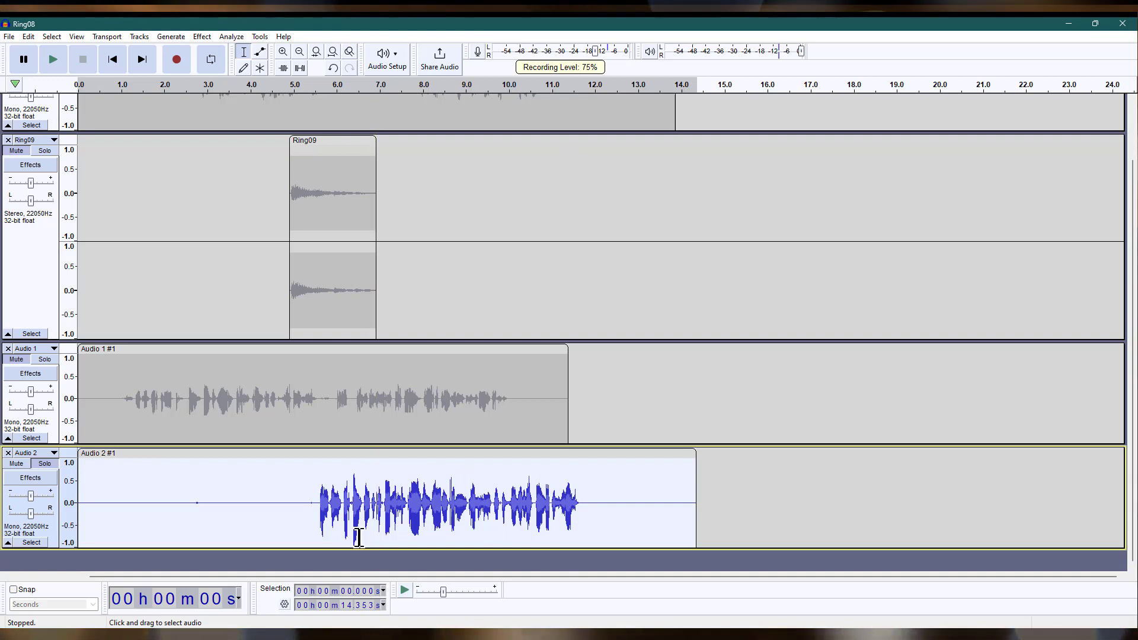
click(202, 37)
mouse_move(219, 106)
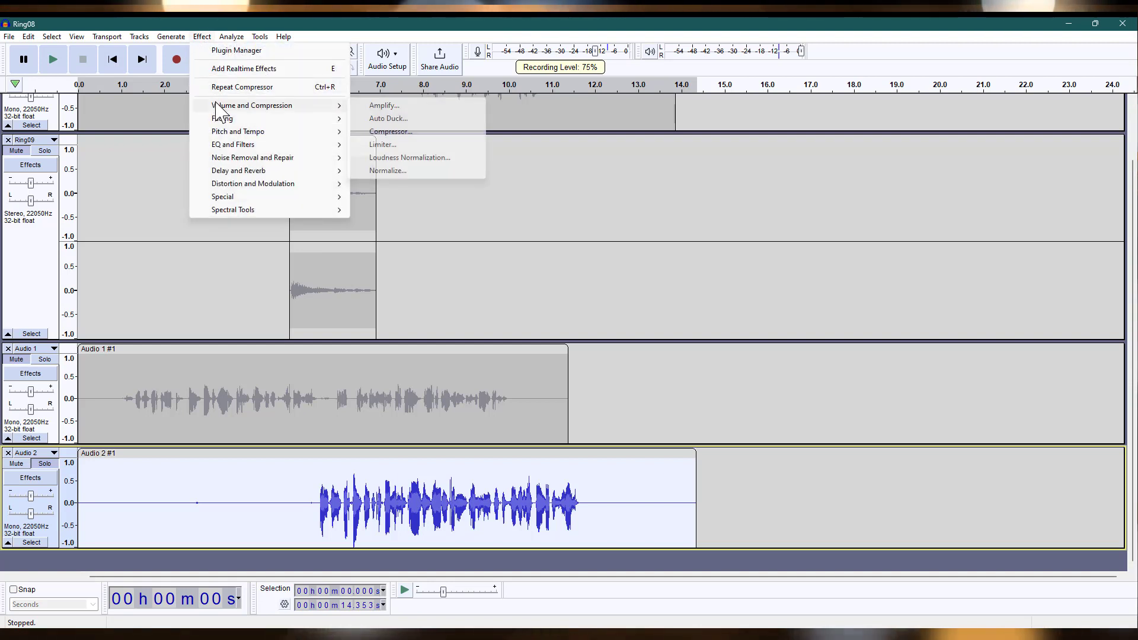
click(400, 107)
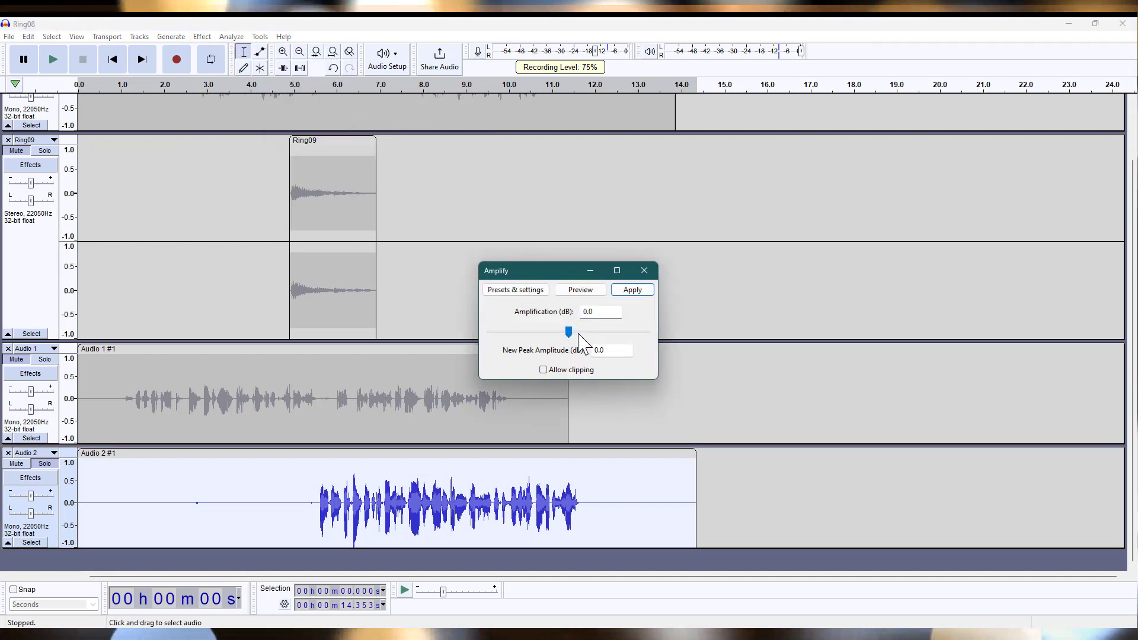
drag(569, 332, 569, 333)
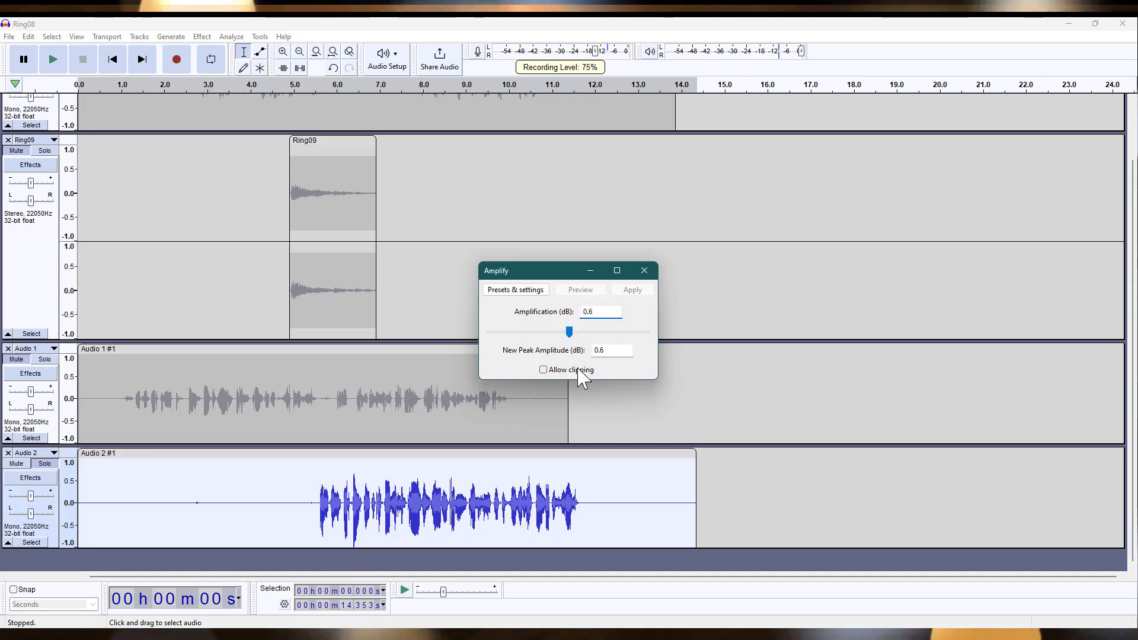
click(644, 271)
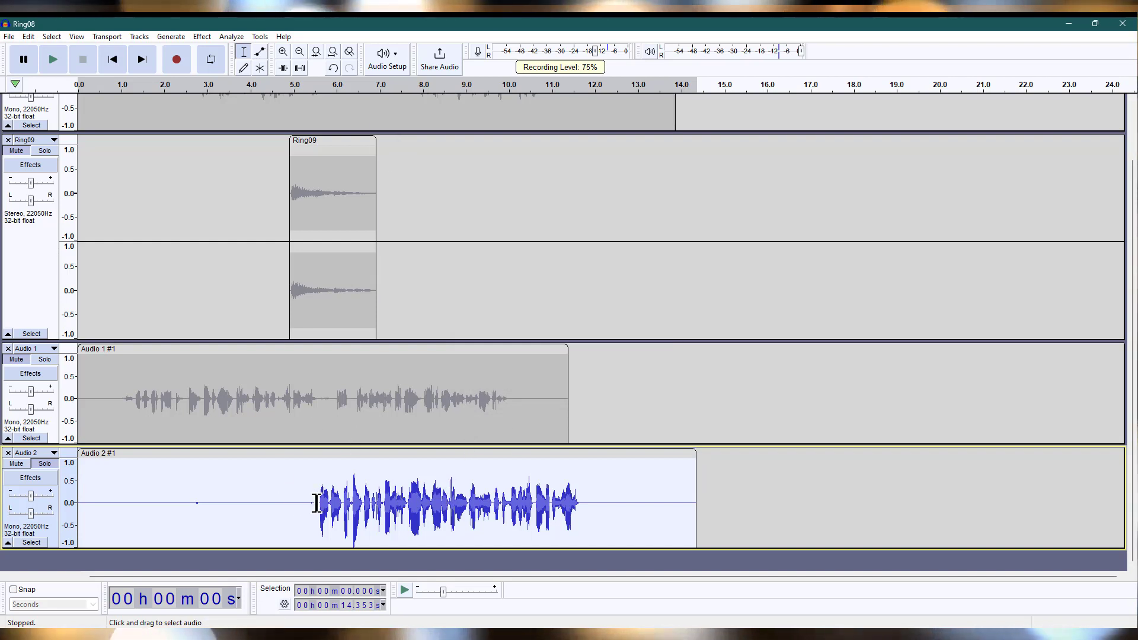
Capture a noise profile from the silent lead-in of Audio 2, from 0 to about 5.57 s.
drag(317, 504, 72, 510)
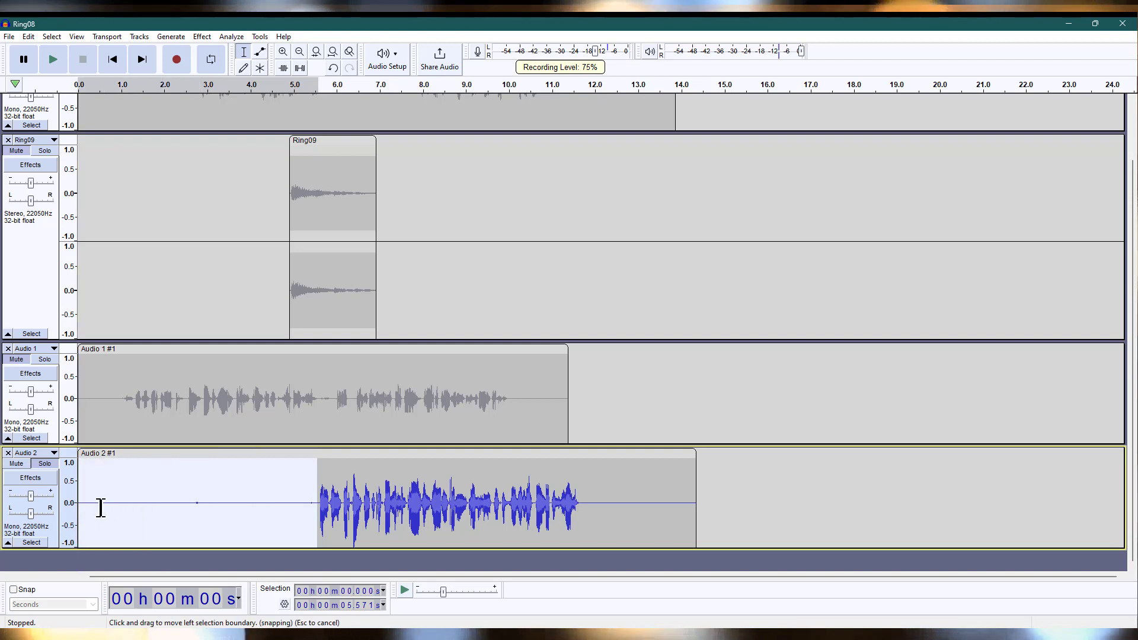
click(202, 37)
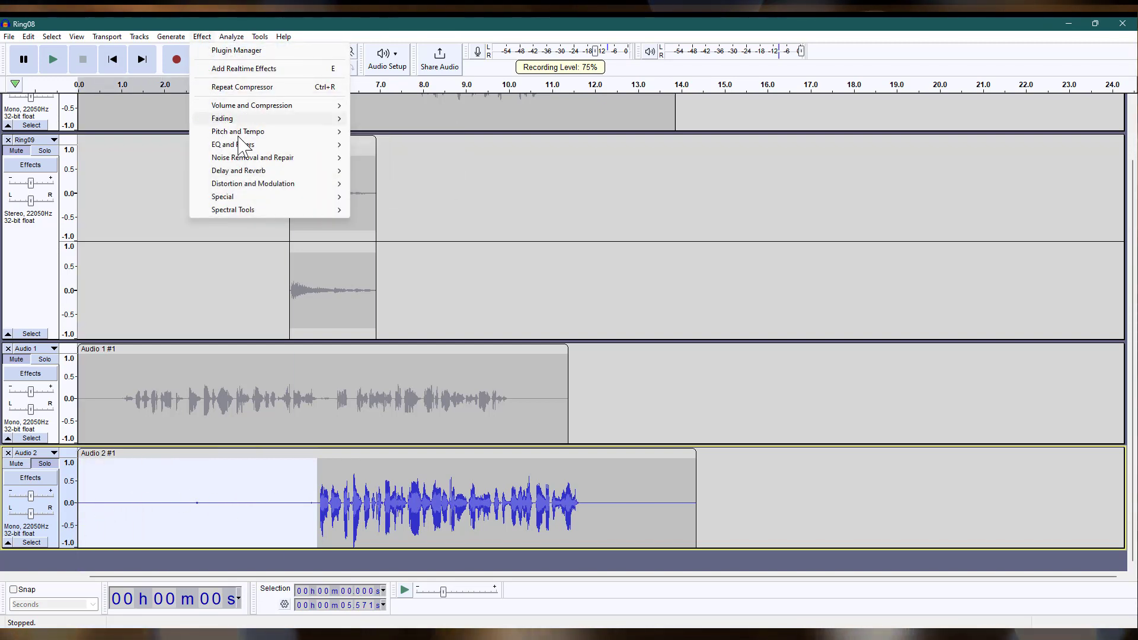
mouse_move(253, 158)
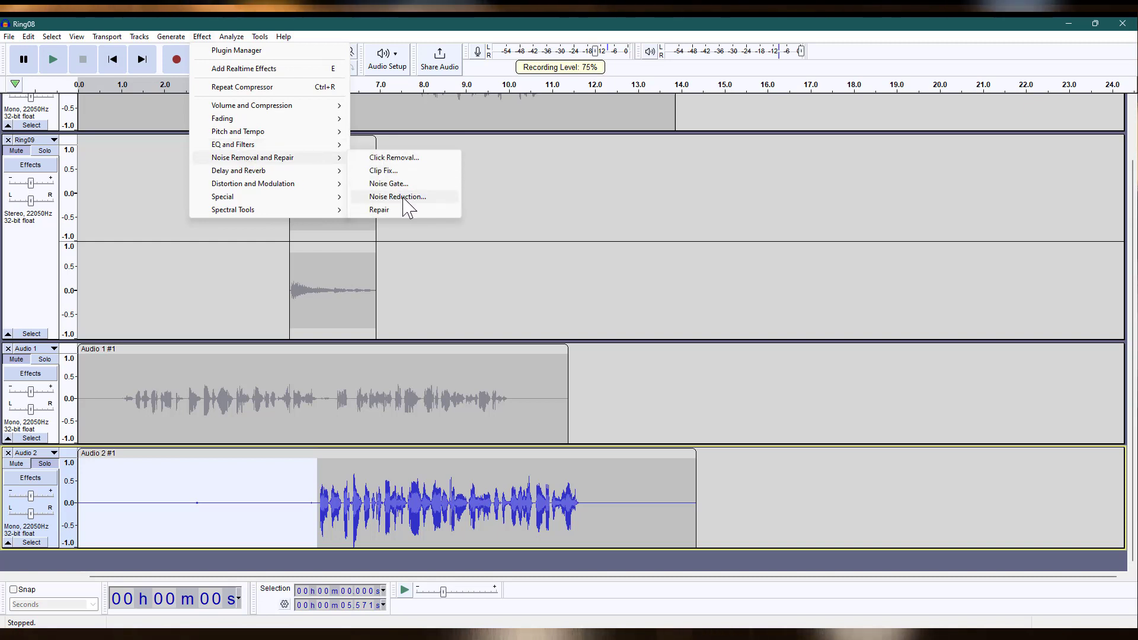
click(397, 197)
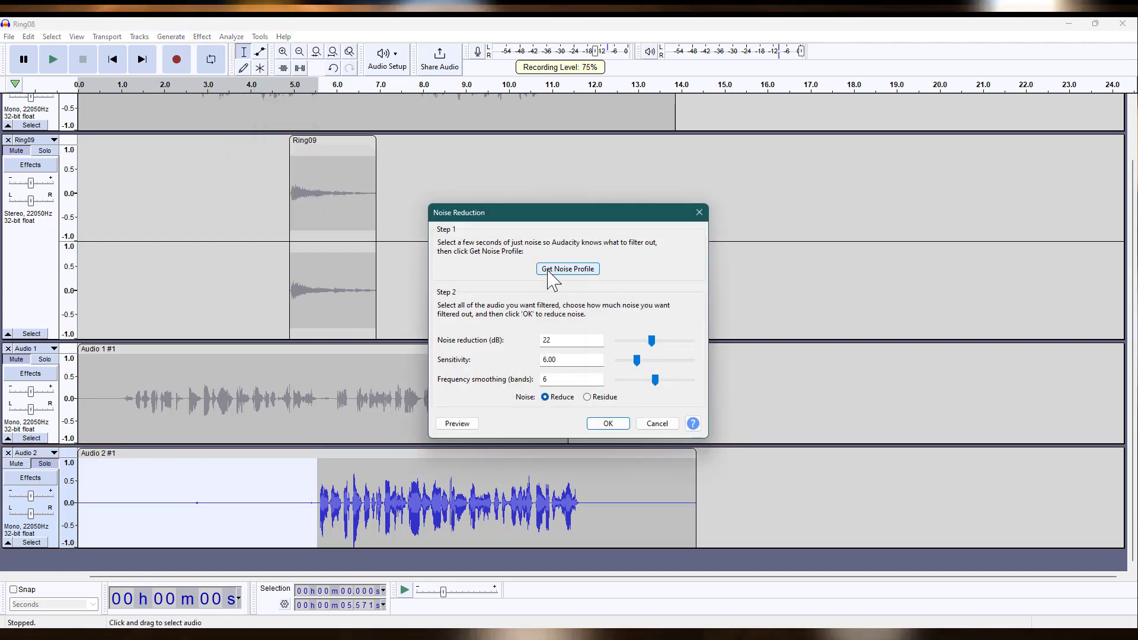
click(551, 270)
Apply Noise Reduction to the whole Audio 2 track with 22 dB reduction, sensitivity 6.00 and 6 frequency smoothing bands.
click(46, 532)
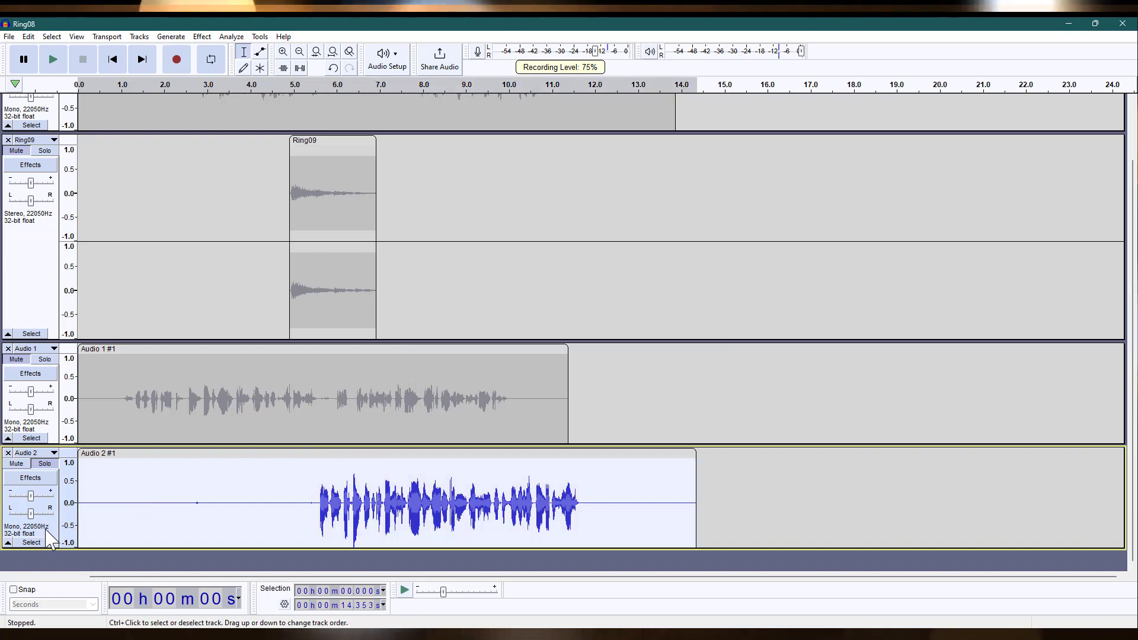
click(202, 37)
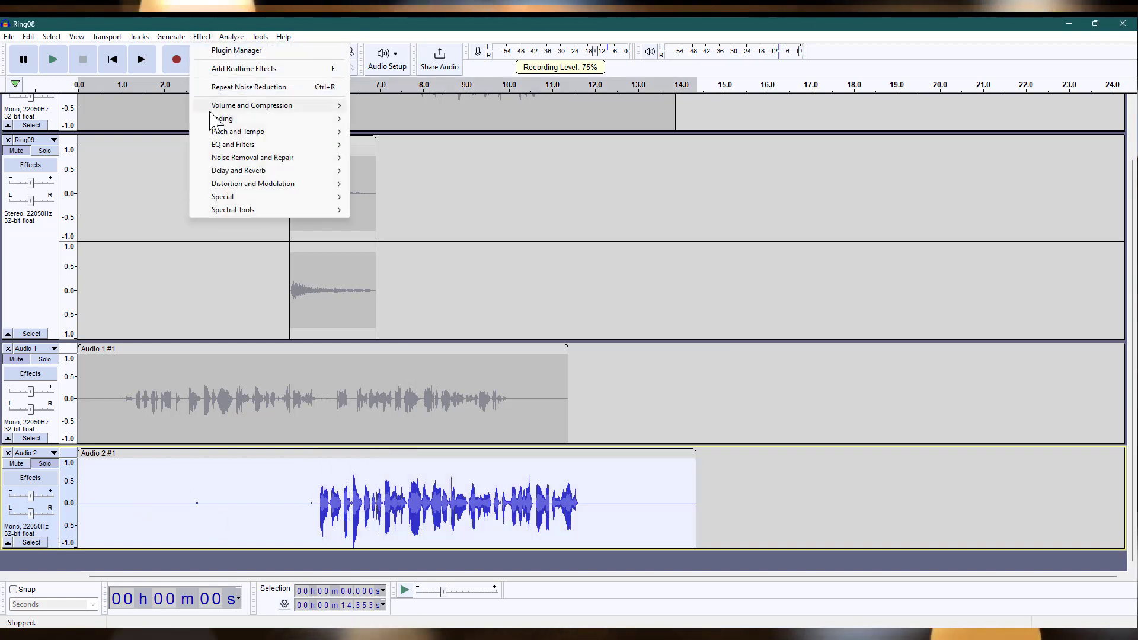
mouse_move(273, 158)
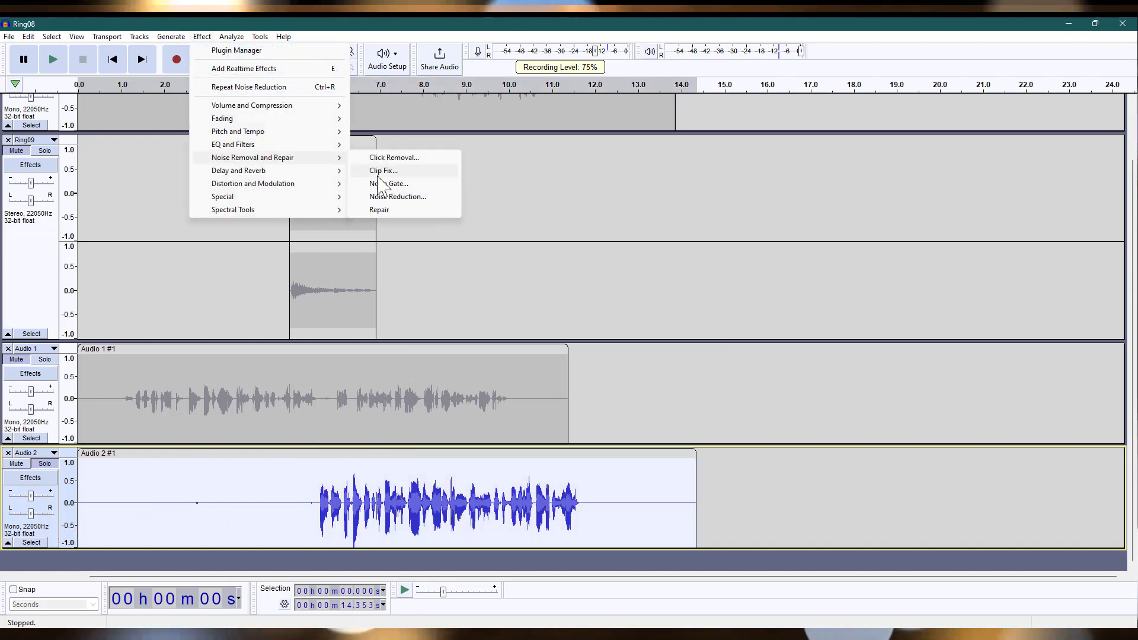
click(424, 198)
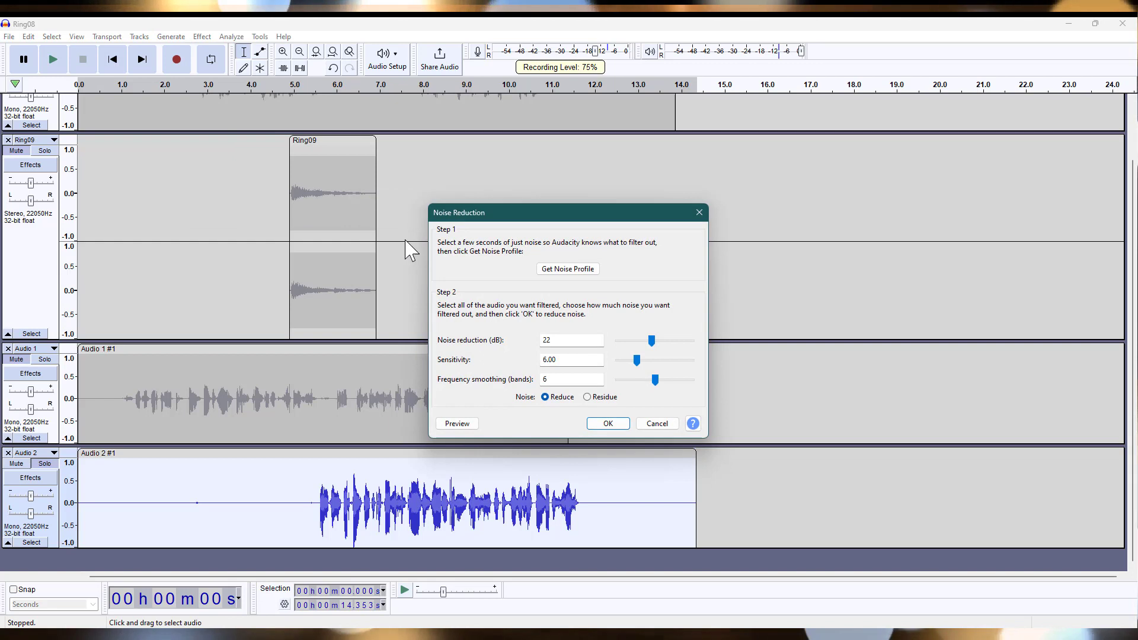
click(578, 340)
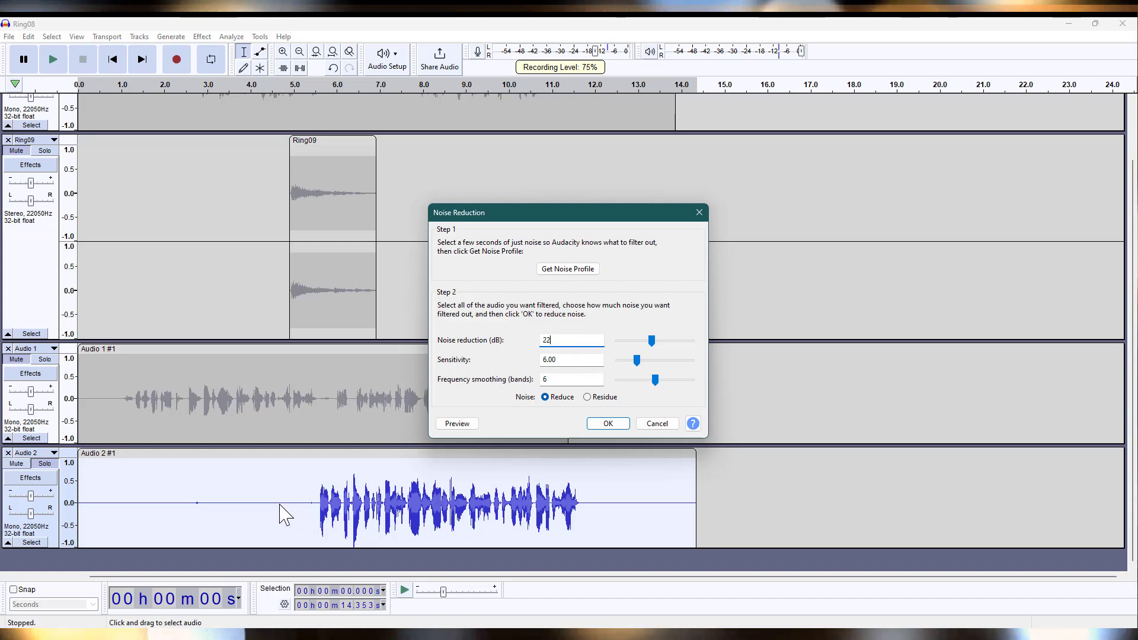
click(608, 423)
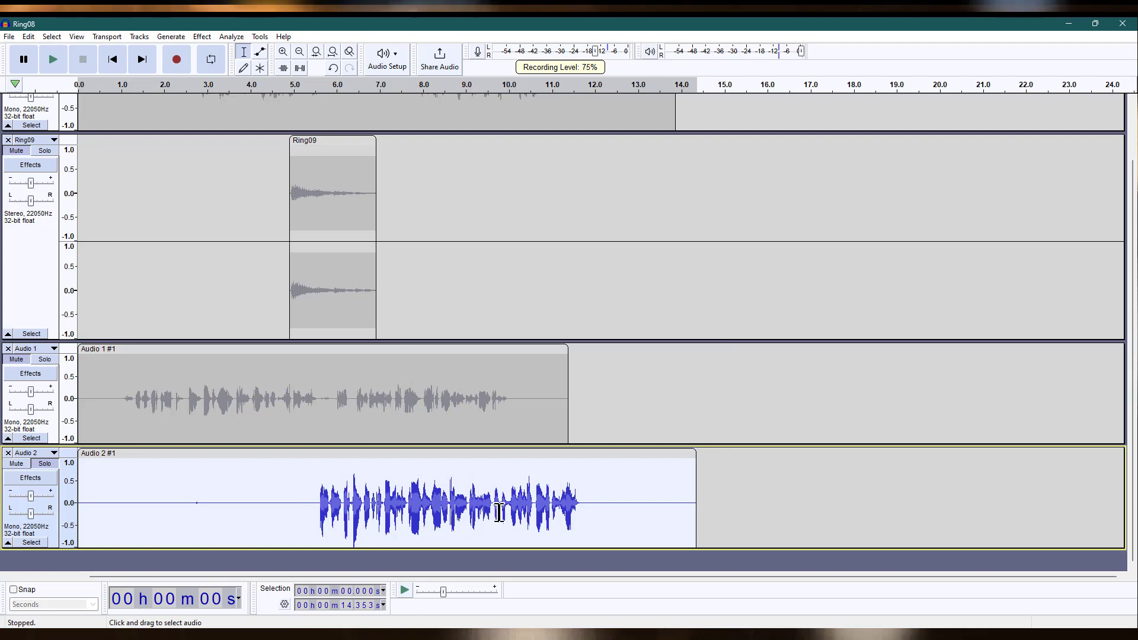
Capture a new noise profile from the silent tail of Audio 2, from about 11.68 s to the clip's end.
drag(581, 504, 718, 504)
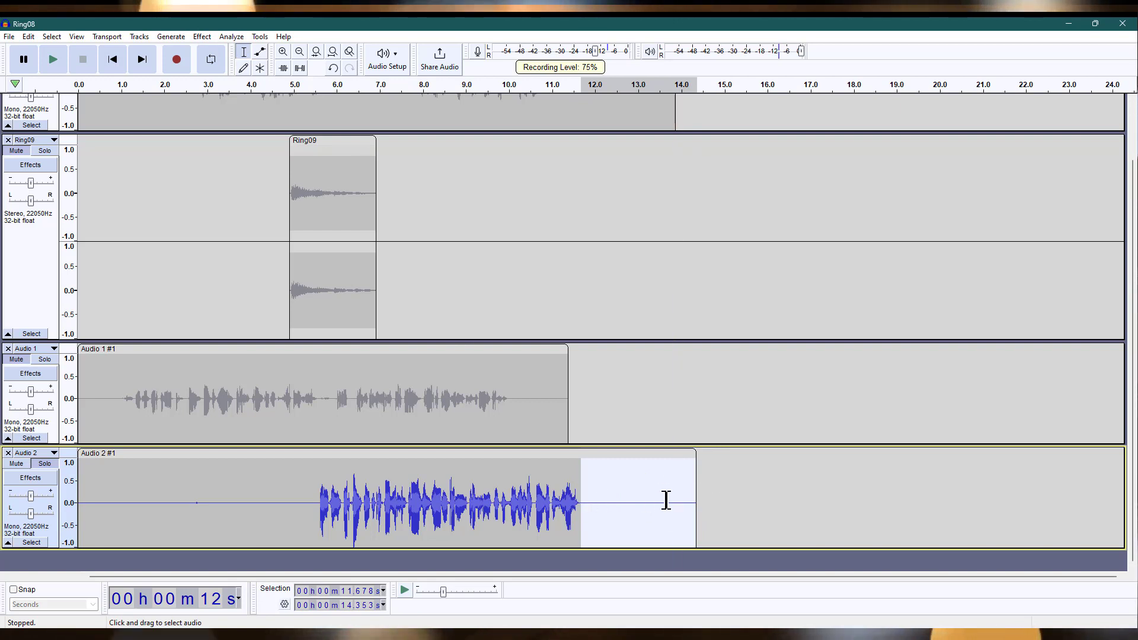
click(202, 36)
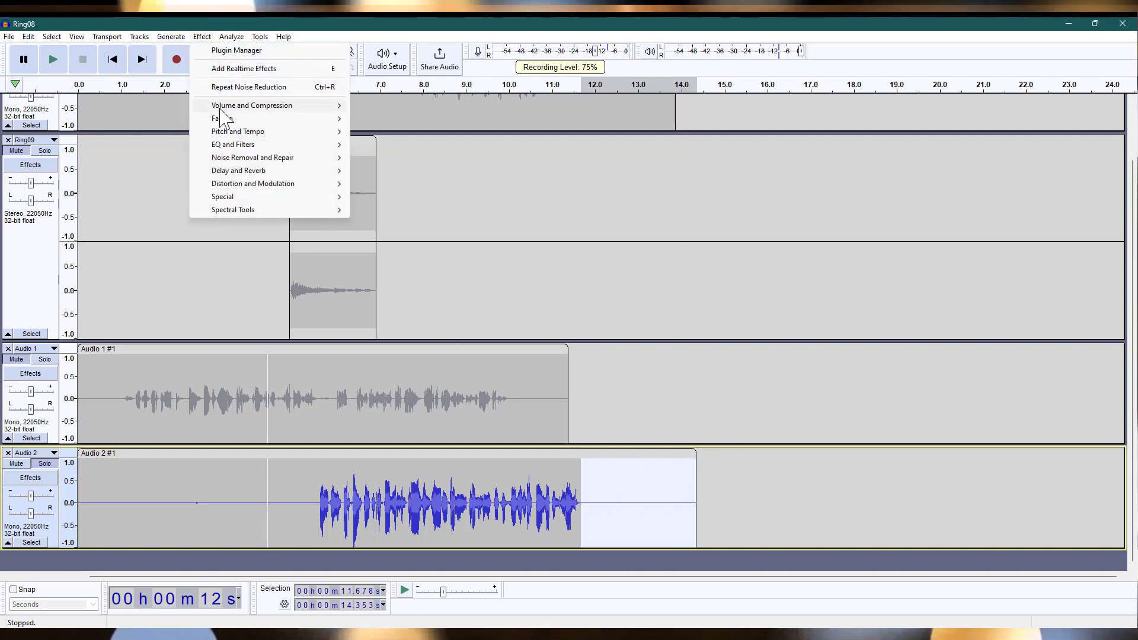
mouse_move(249, 157)
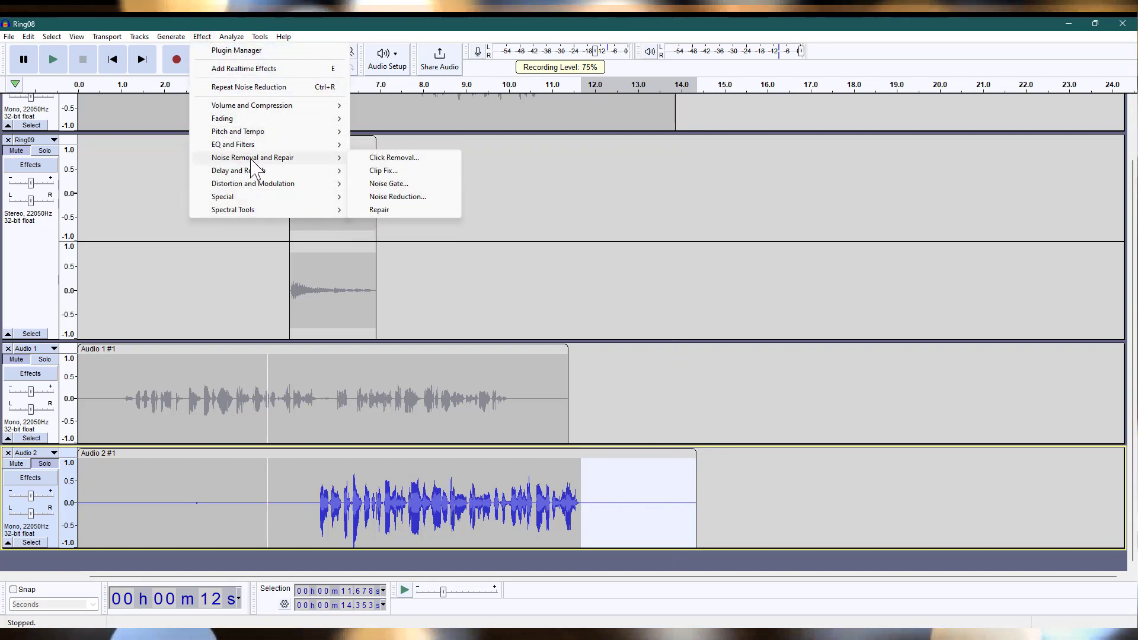
click(391, 196)
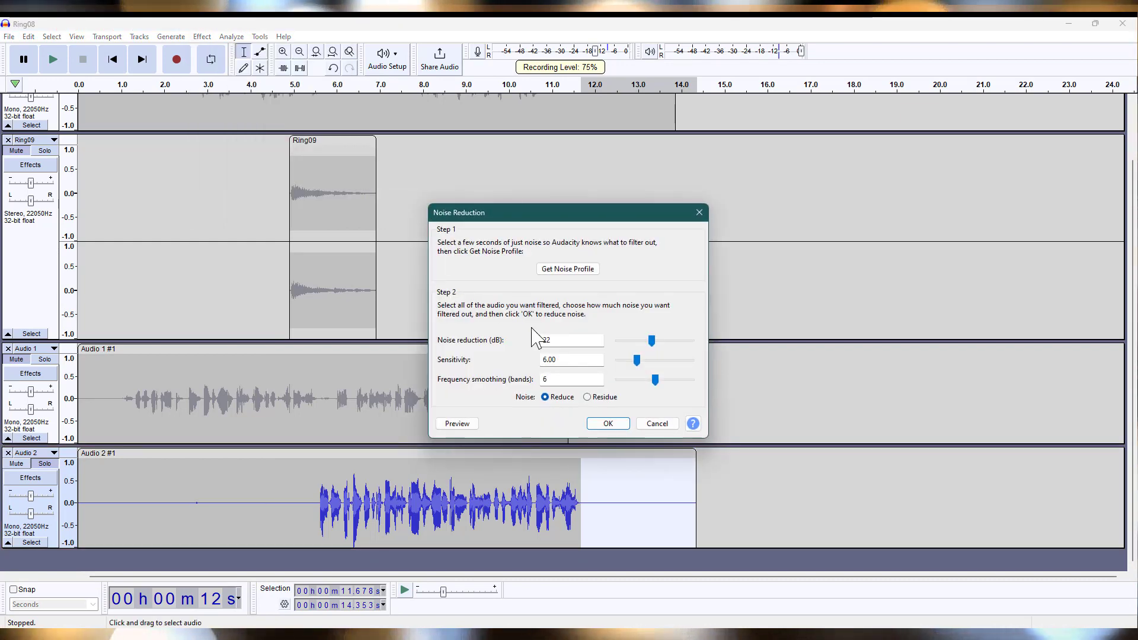
click(567, 269)
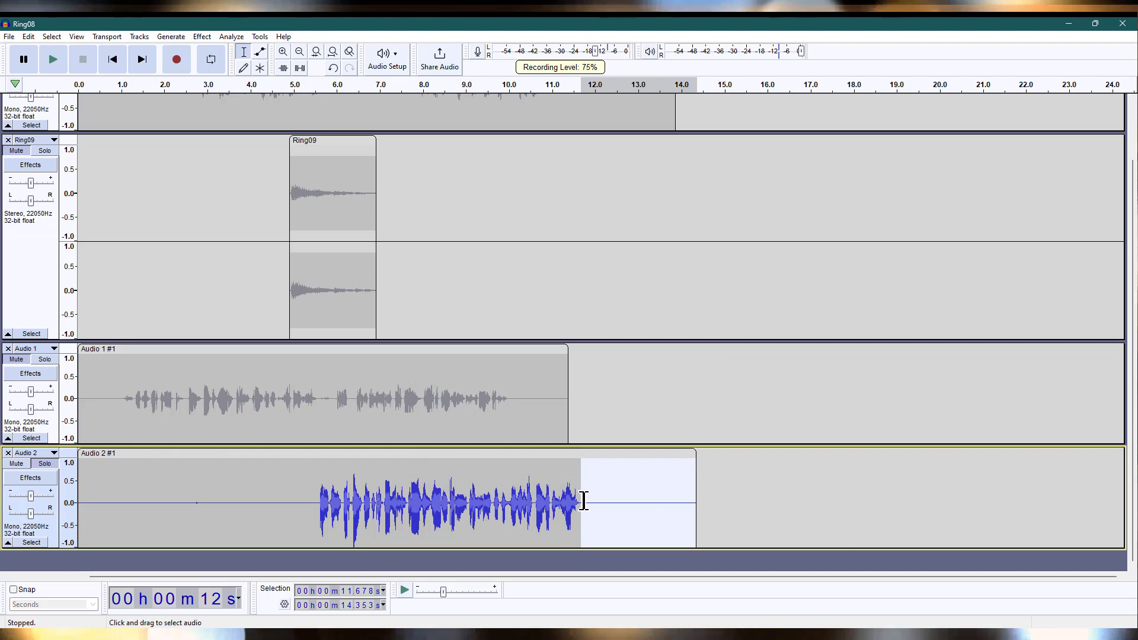
Apply Noise Reduction to the entire Audio 2 track again, using the profile from its silent tail.
drag(317, 504, 91, 502)
click(253, 513)
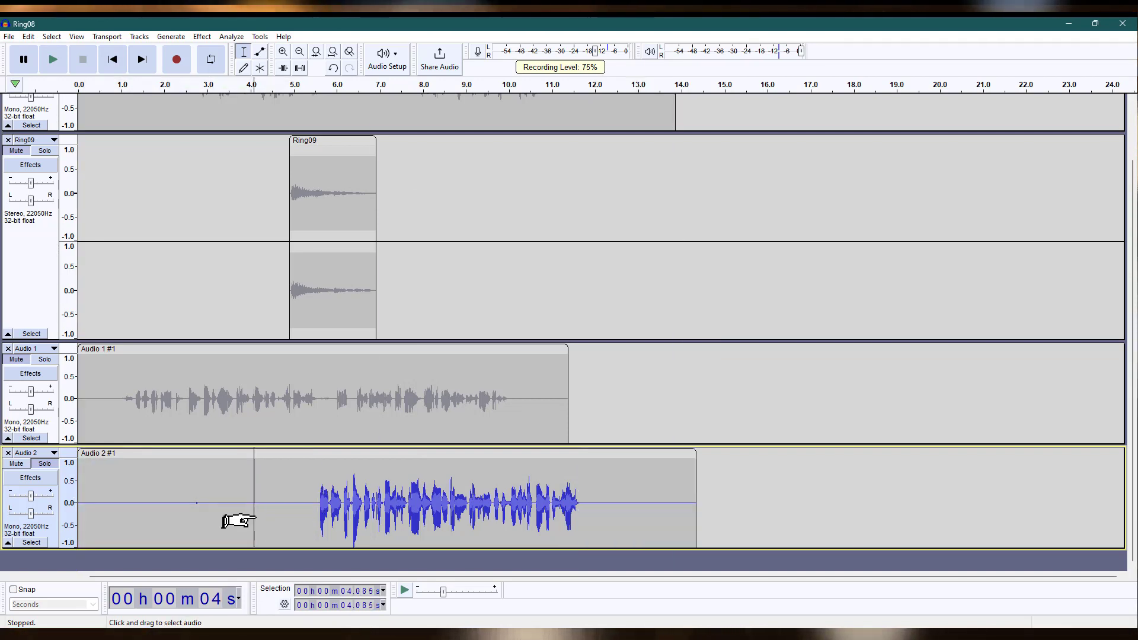
click(29, 541)
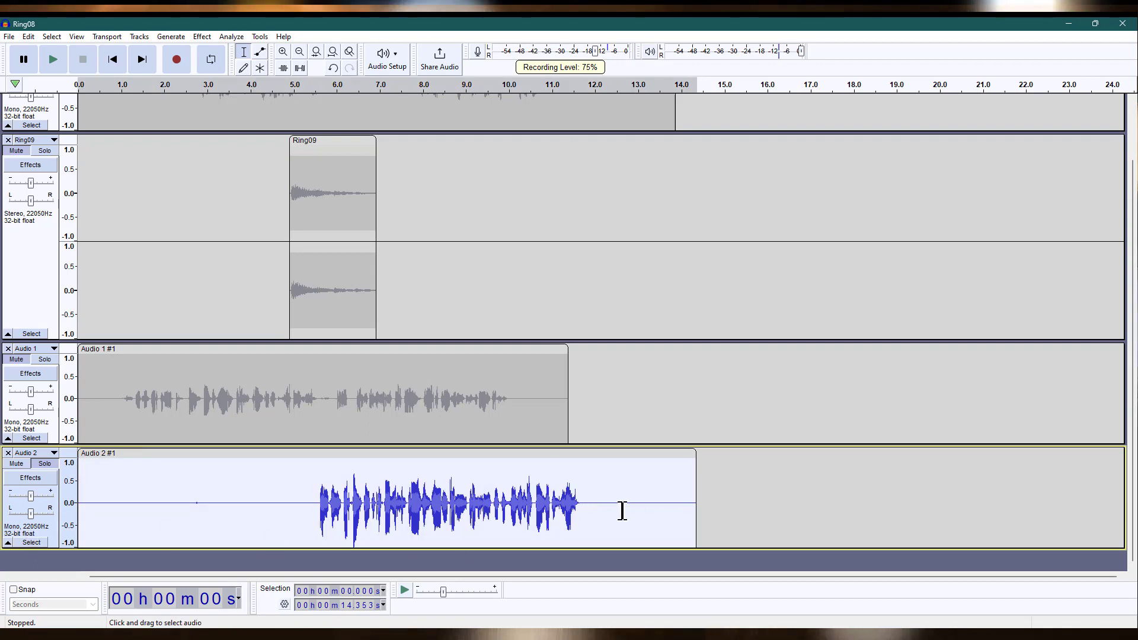
click(203, 38)
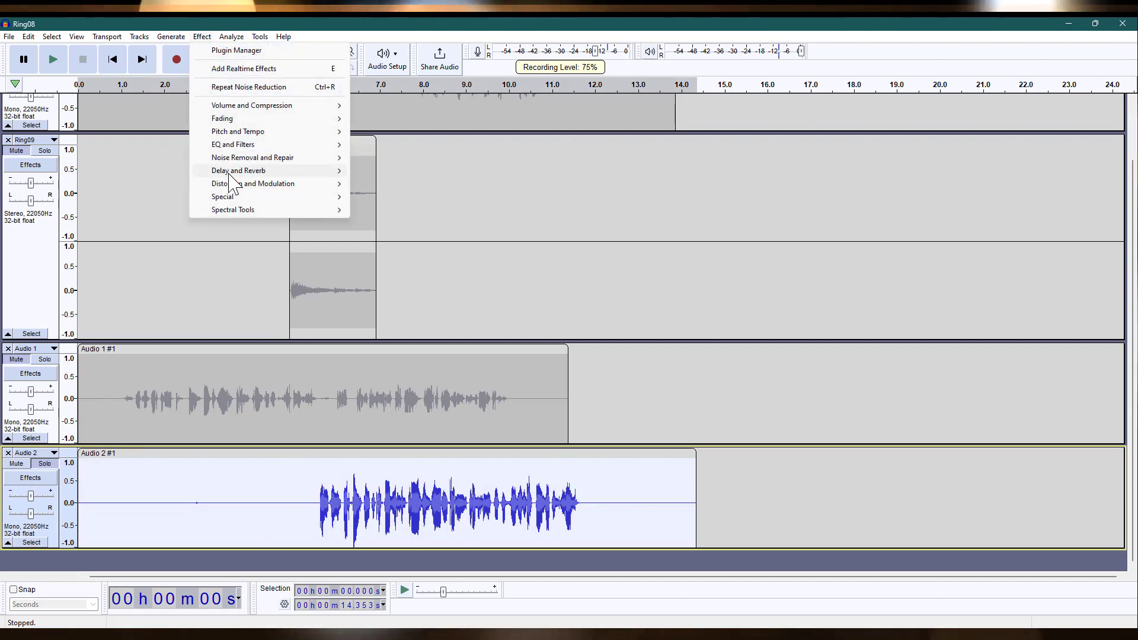
mouse_move(230, 185)
mouse_move(237, 160)
click(397, 198)
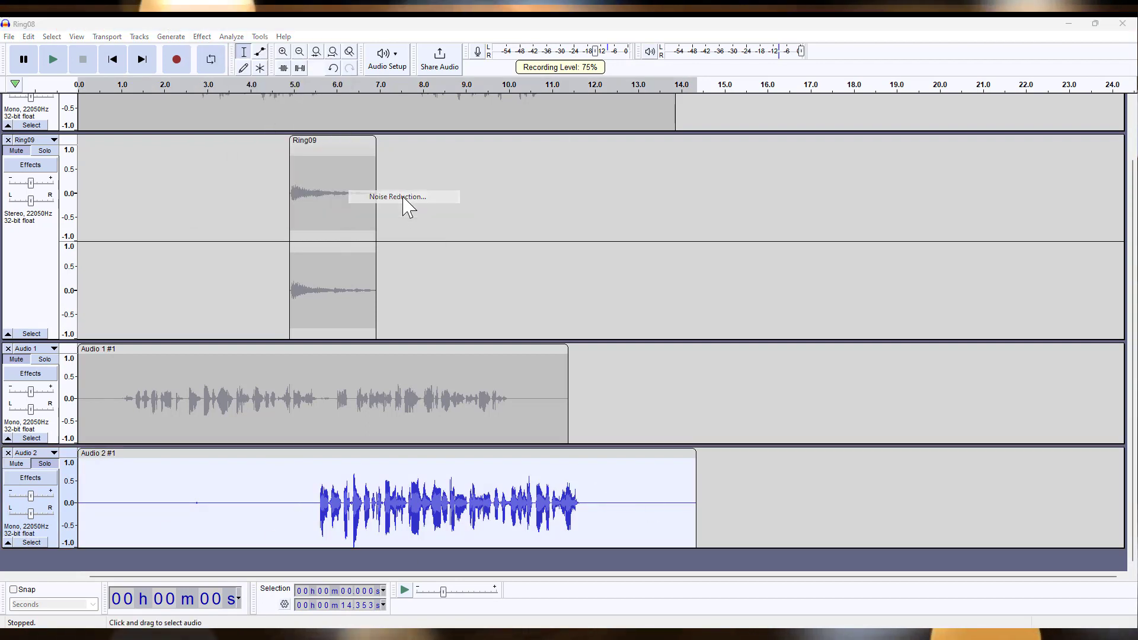
click(603, 424)
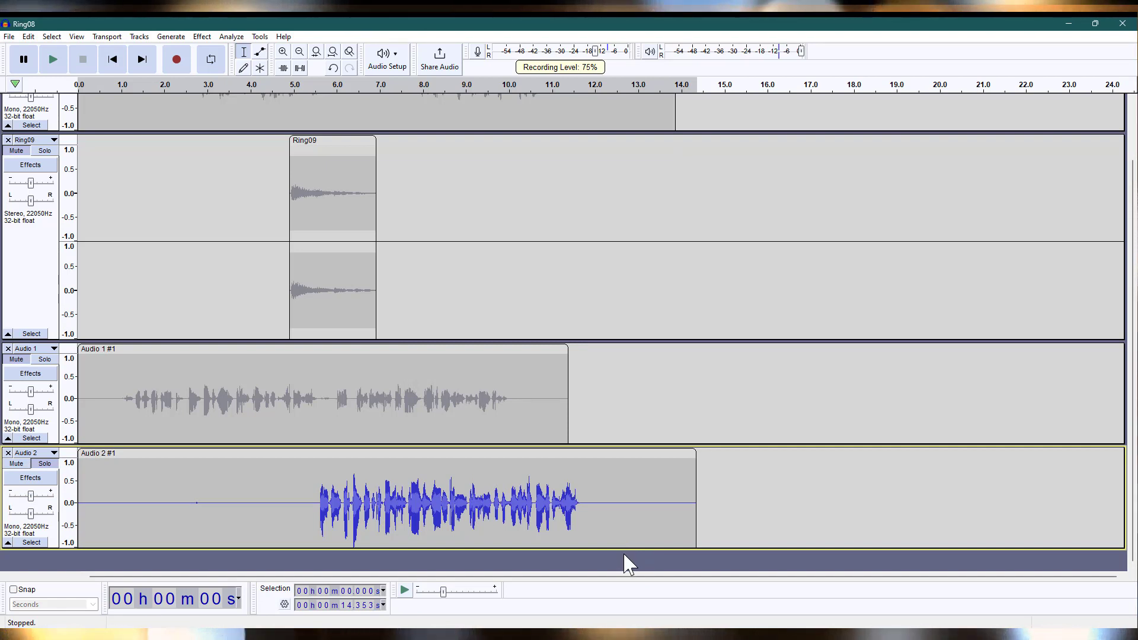
Try a soft limiter on the whole Audio 2 track with the limit at -0.80 dB, hold 10 ms and no make-up gain.
click(50, 527)
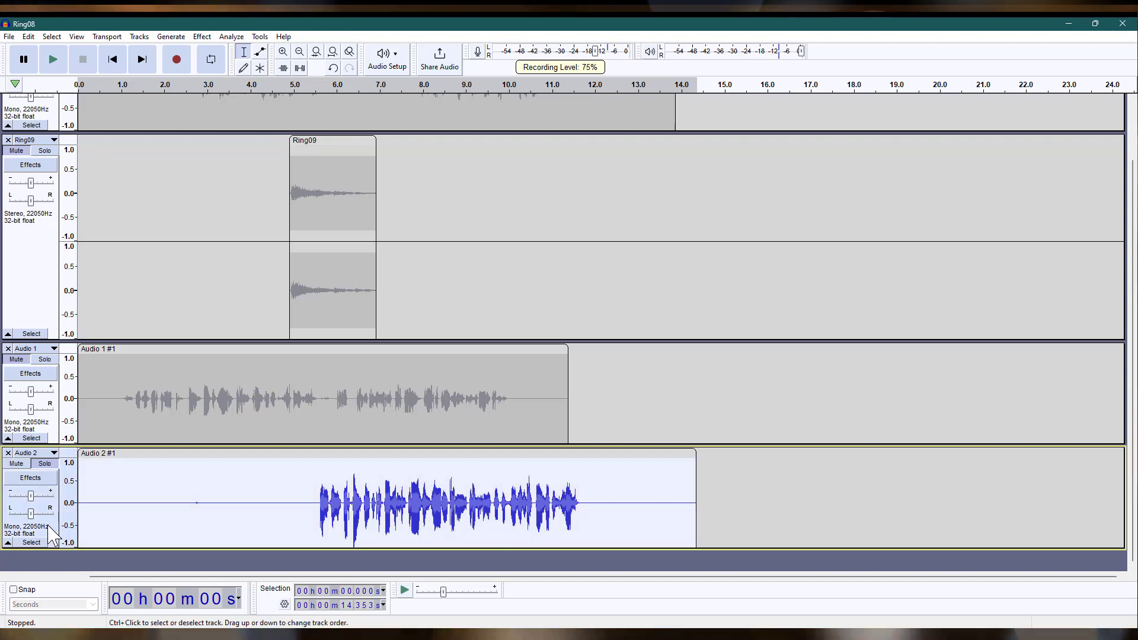
click(202, 37)
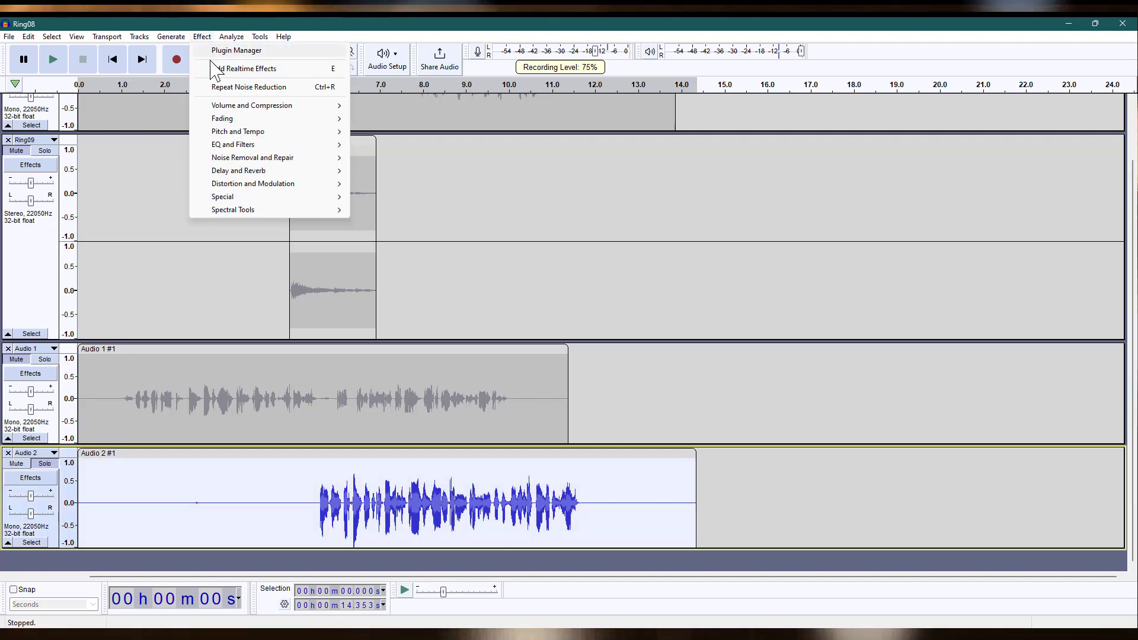
mouse_move(241, 106)
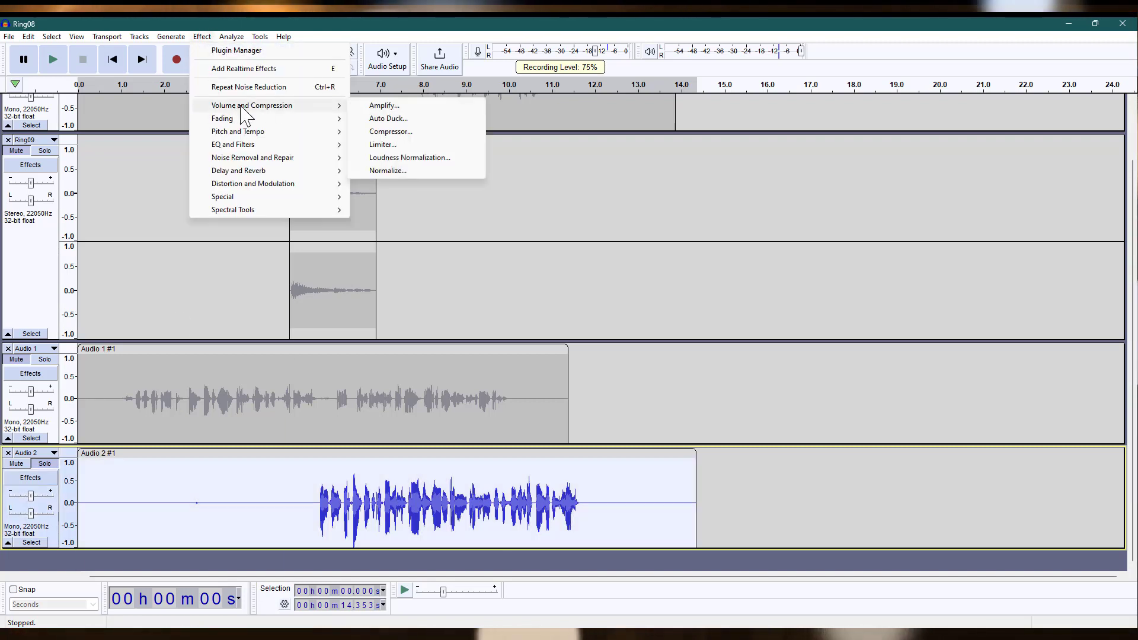
click(393, 146)
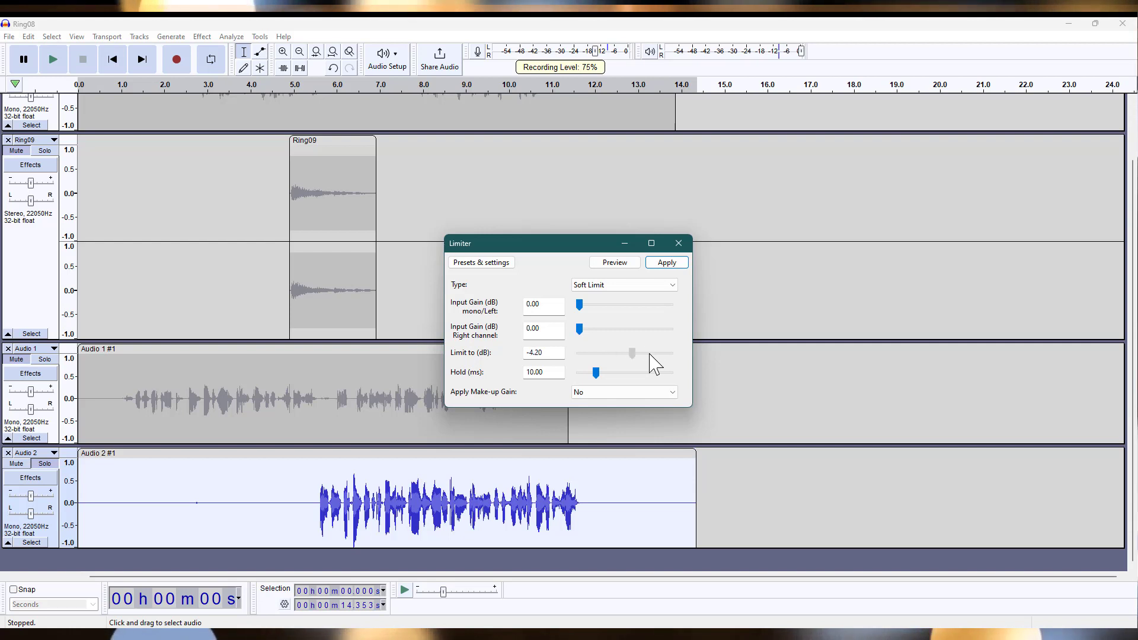
drag(669, 353, 662, 354)
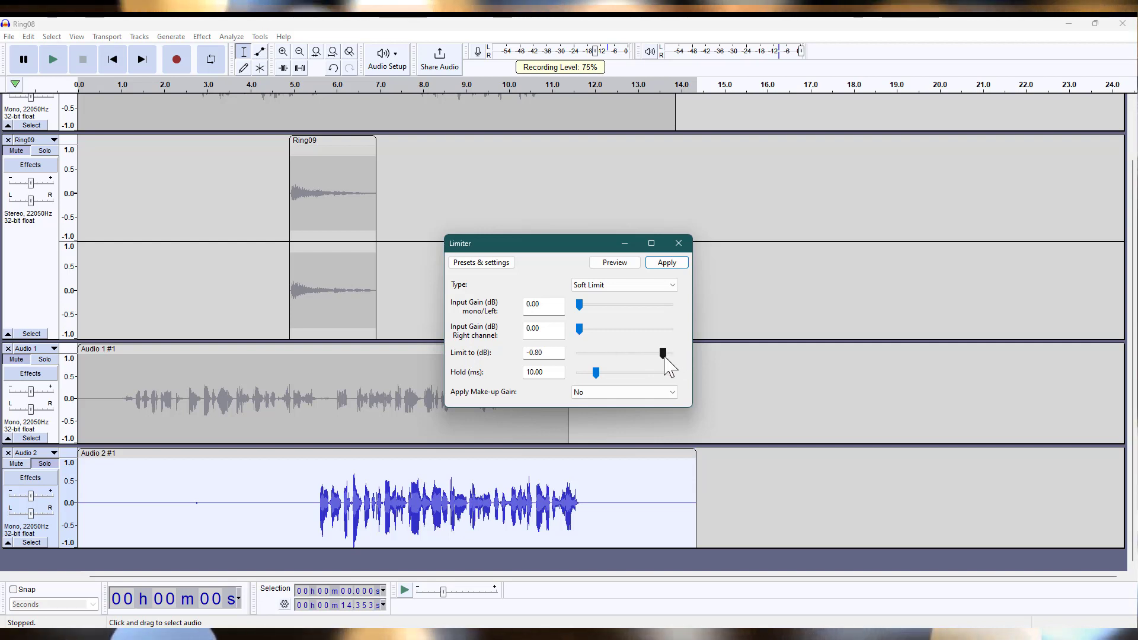
click(666, 263)
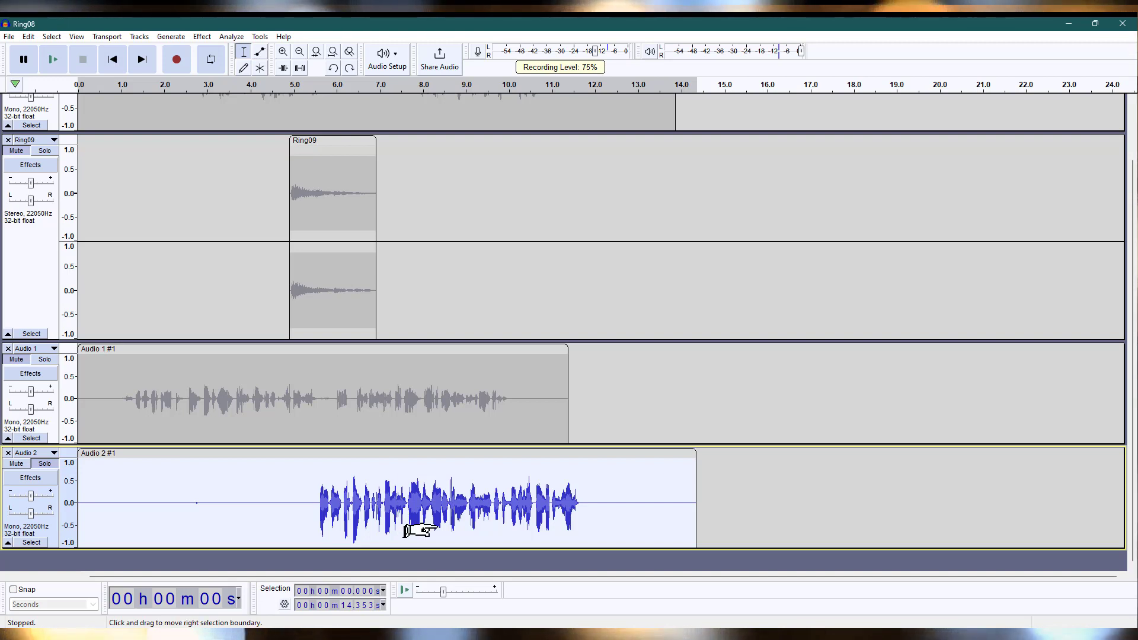
Try a soft limiter on the whole Audio 2 track with the limit at -8.80 dB, hold 10 ms and no make-up gain.
click(198, 37)
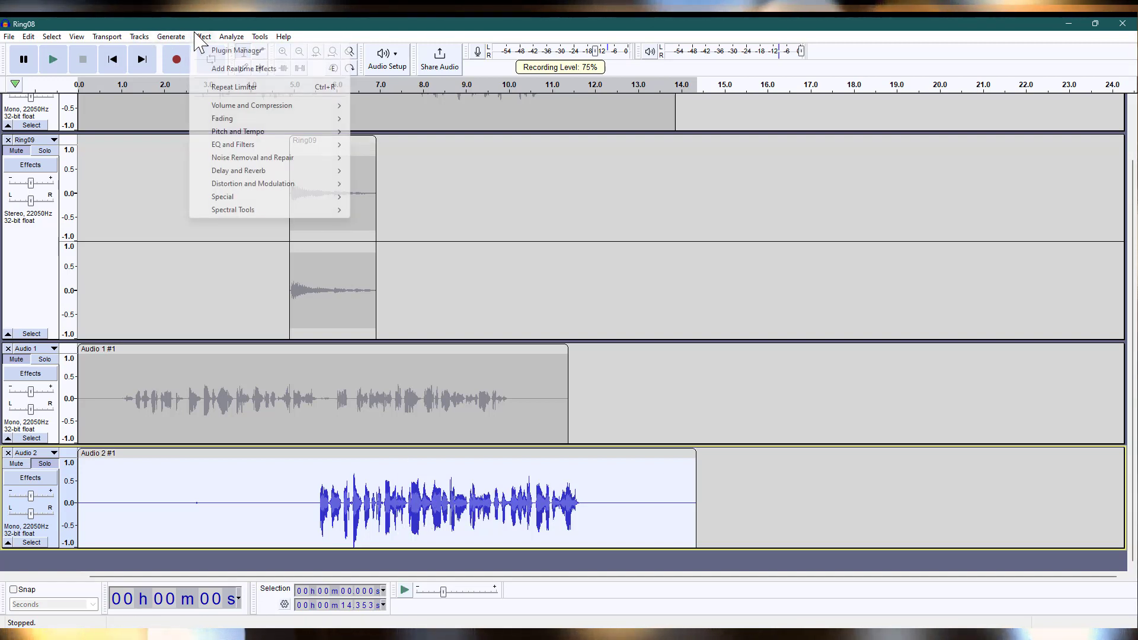
mouse_move(267, 106)
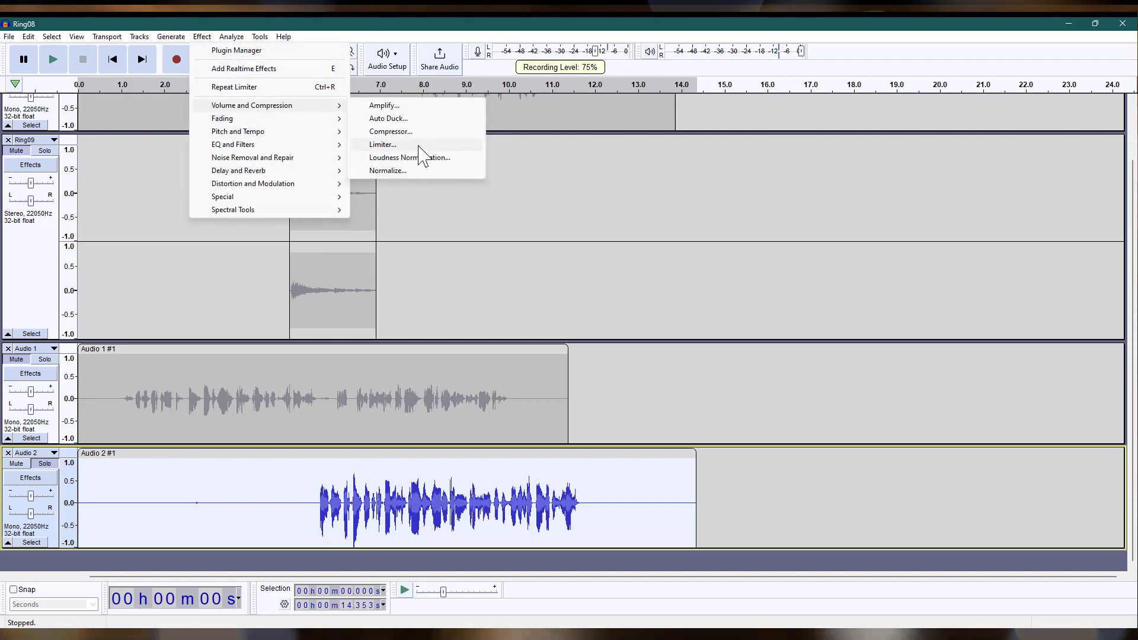
click(419, 146)
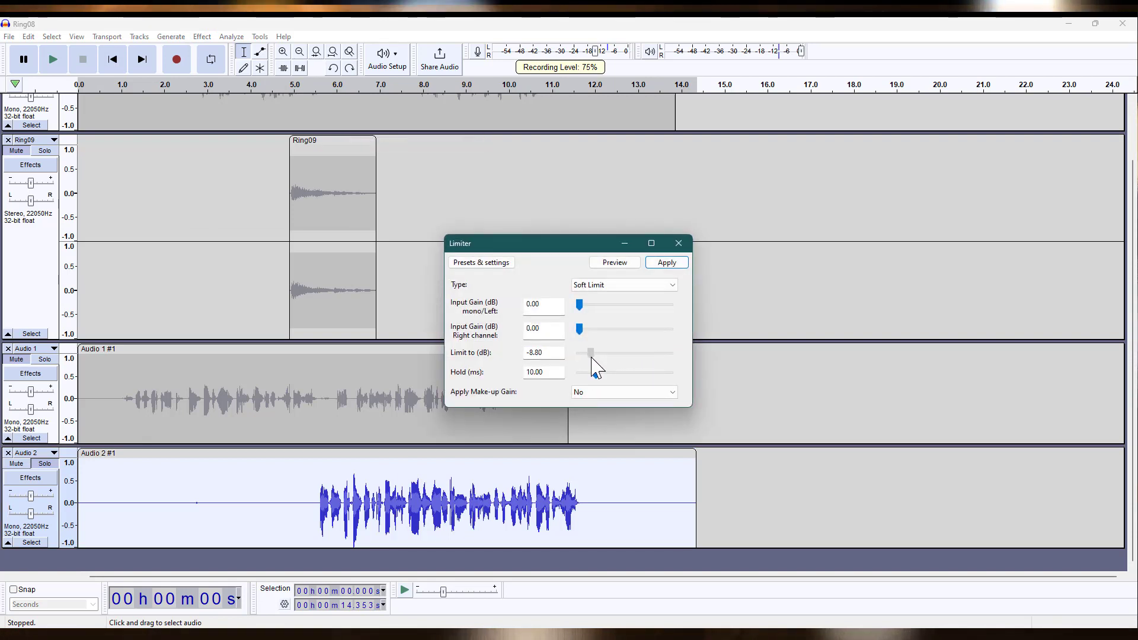
click(669, 263)
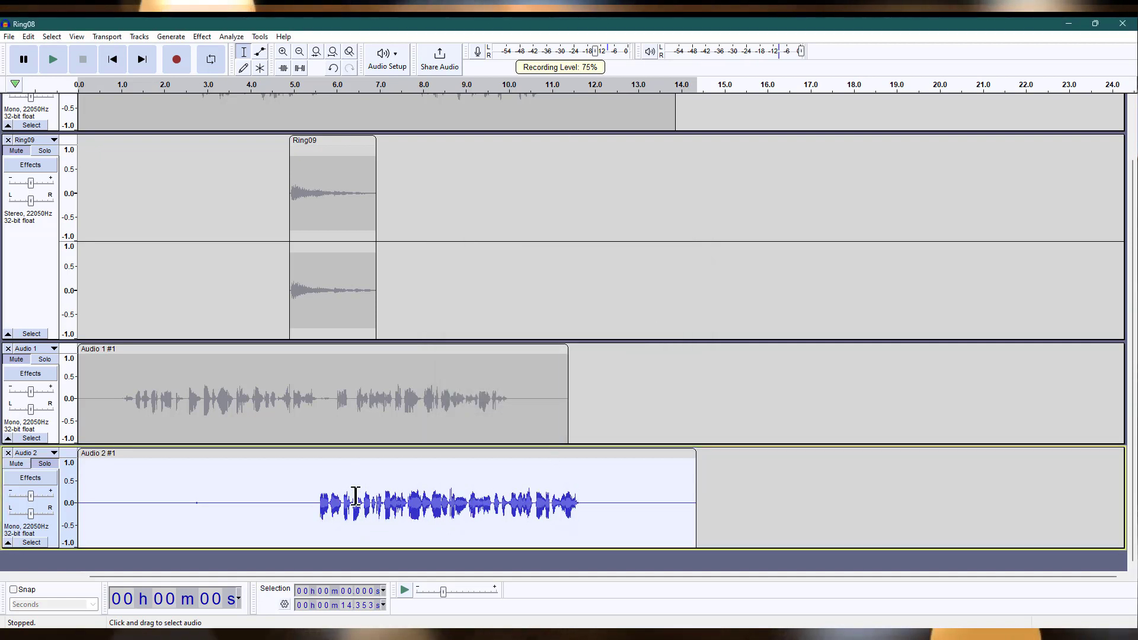
key(ctrl+z)
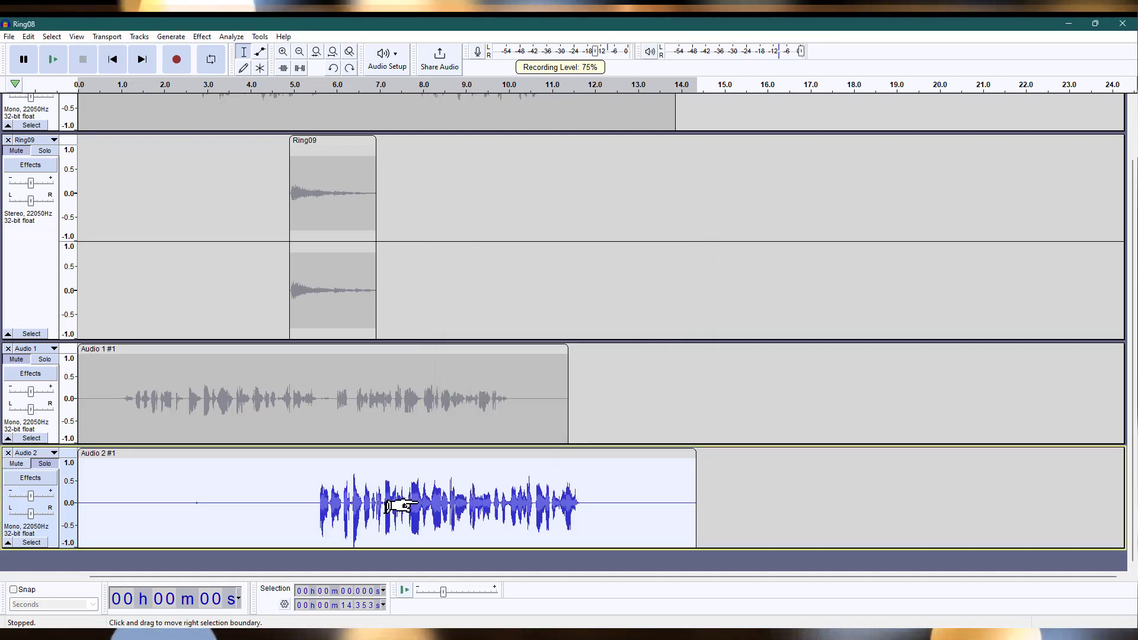
Try the soft limiter on the whole Audio 2 track with the limit at -7.60 dB and hold 10 ms.
click(204, 37)
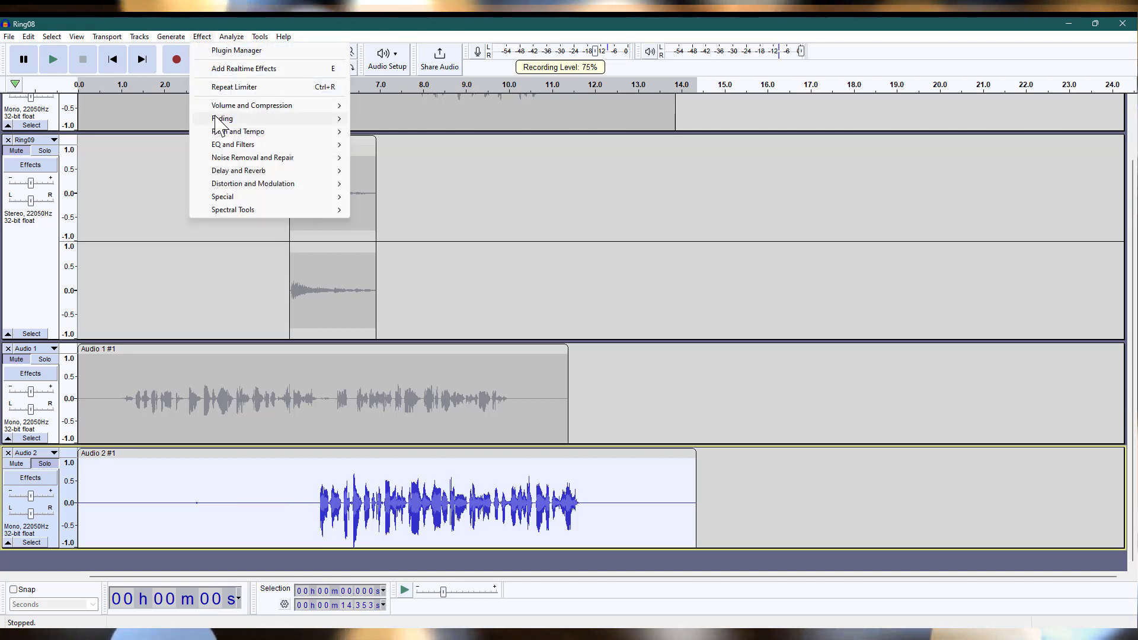
mouse_move(246, 107)
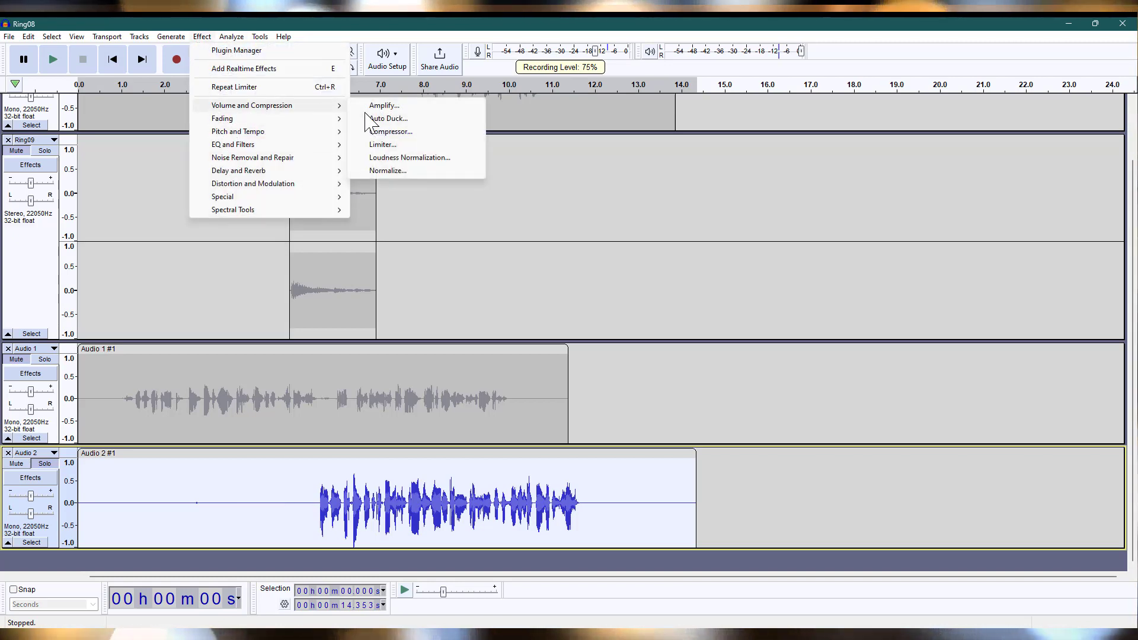
click(385, 144)
drag(598, 353, 604, 353)
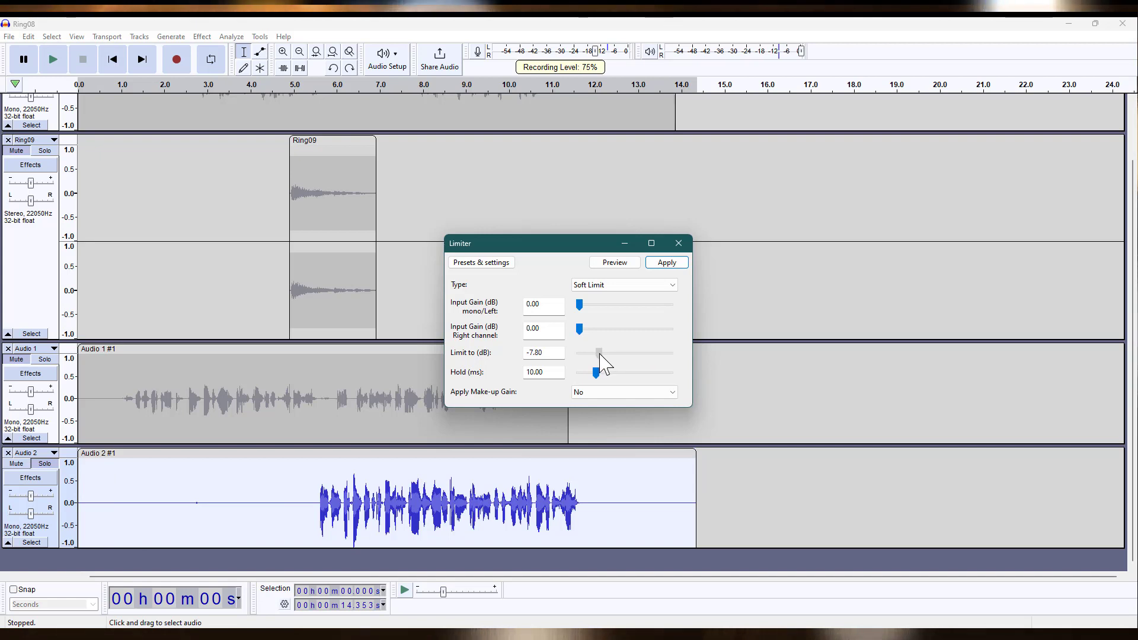
click(662, 265)
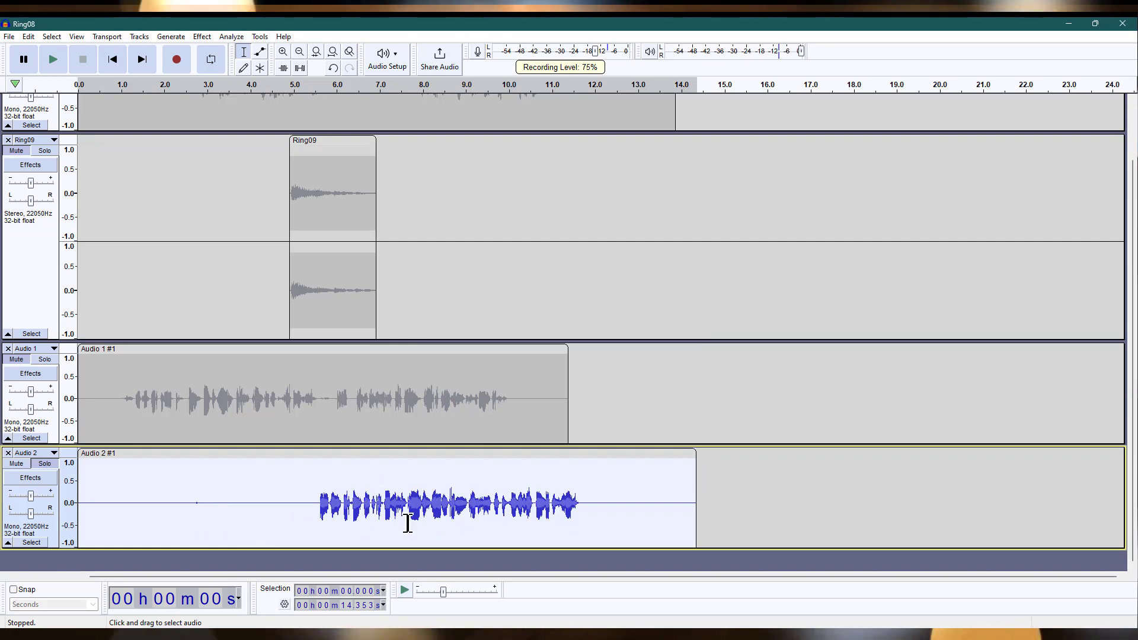
Apply the soft limiter to the whole Audio 2 track with the limit at -6.40 dB, hold 10 ms and no make-up gain.
click(202, 36)
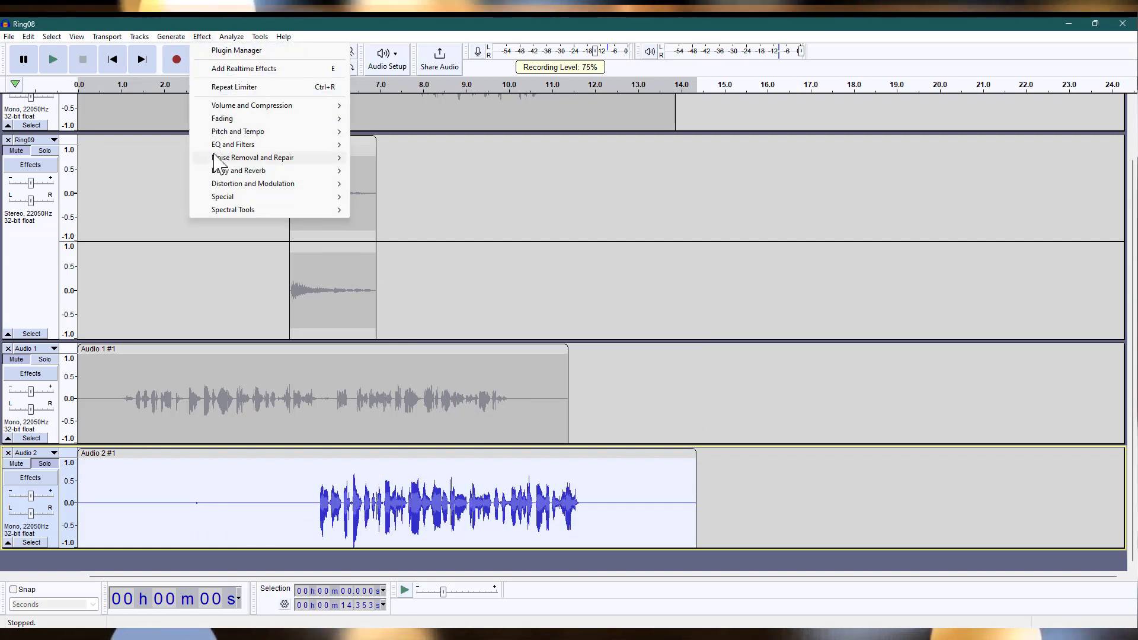
mouse_move(255, 105)
click(382, 144)
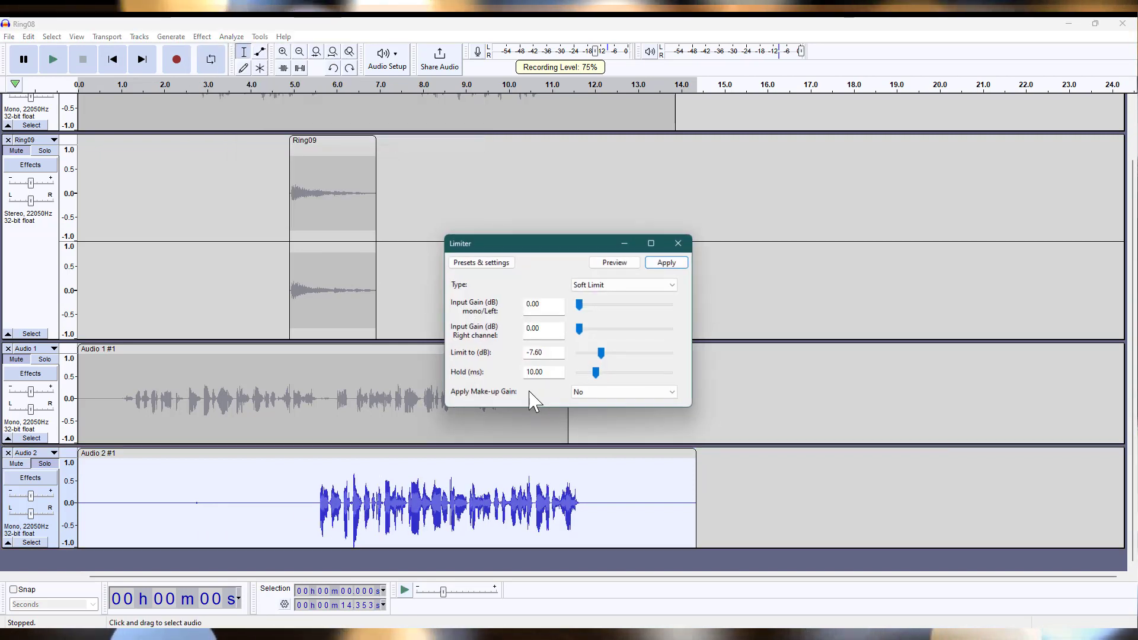
drag(601, 353, 611, 355)
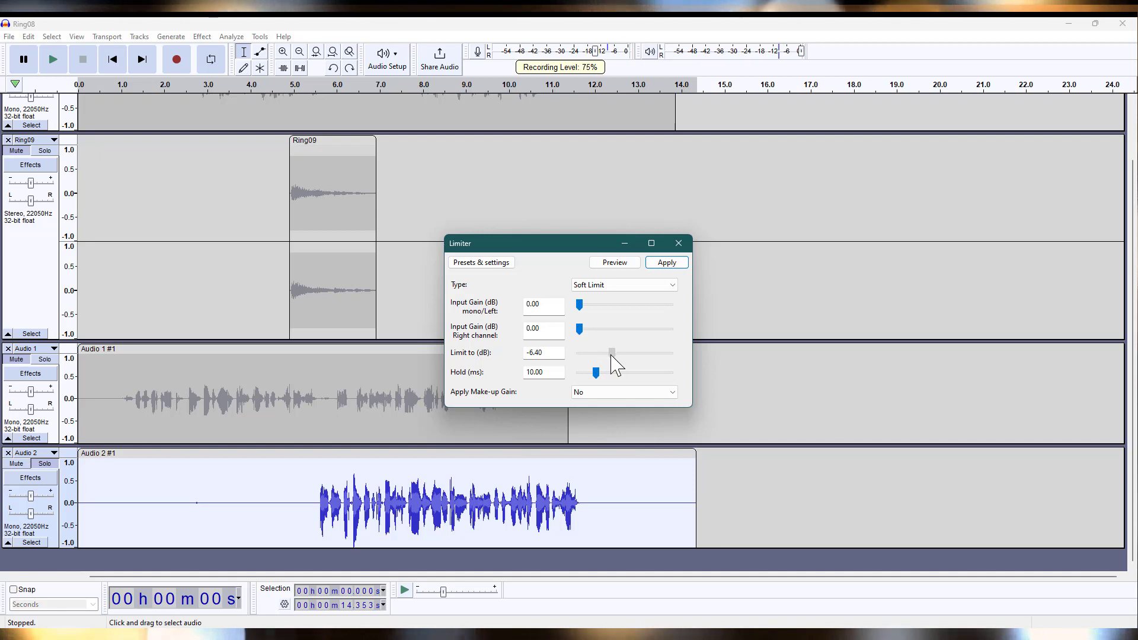
click(665, 263)
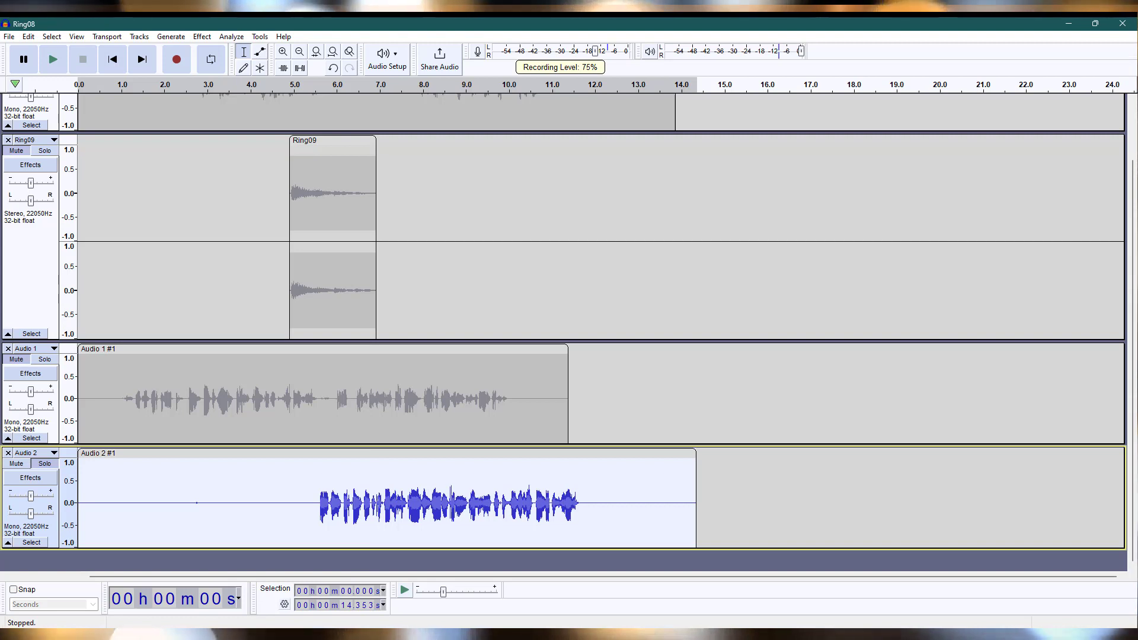
click(800, 506)
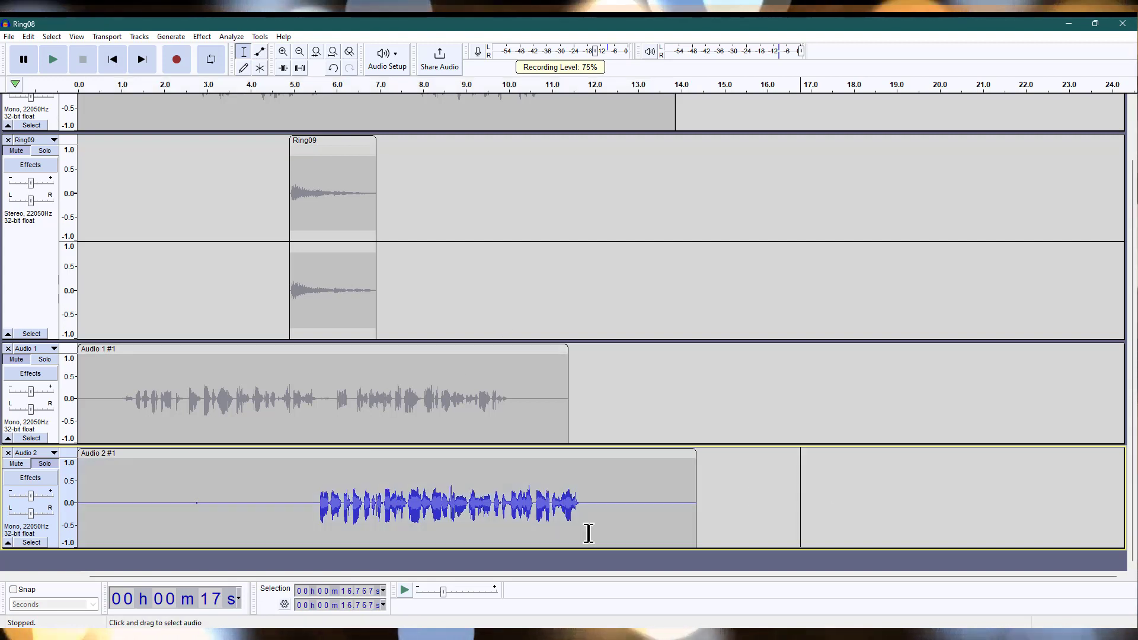
click(296, 497)
Try the Graphic EQ factory preset Bass Boost on the whole Audio 2 track.
click(56, 525)
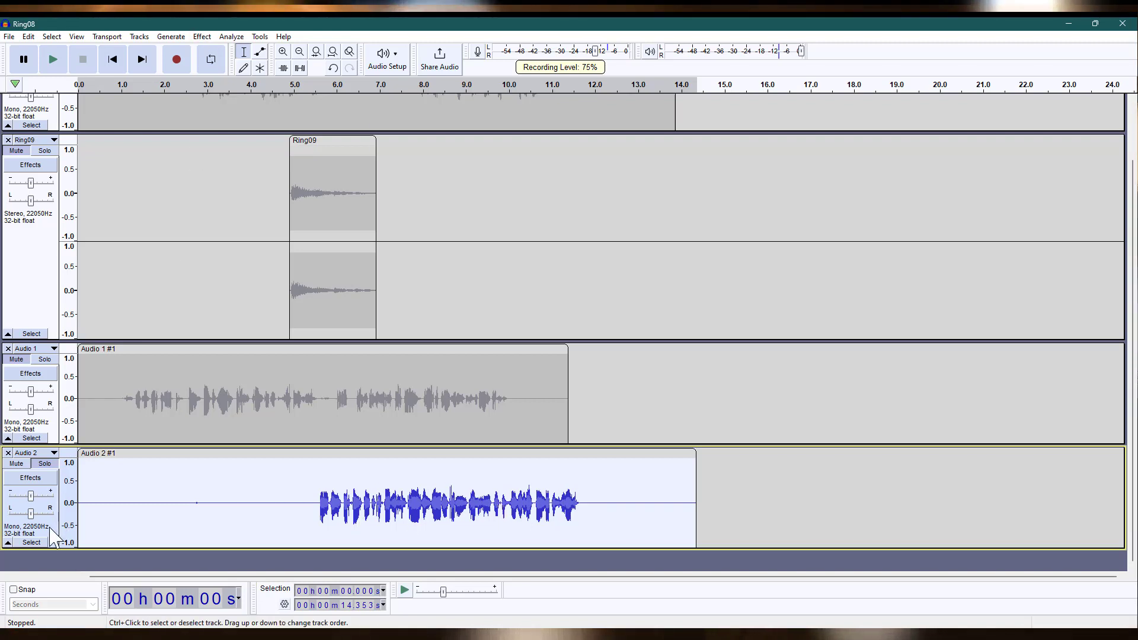
click(202, 37)
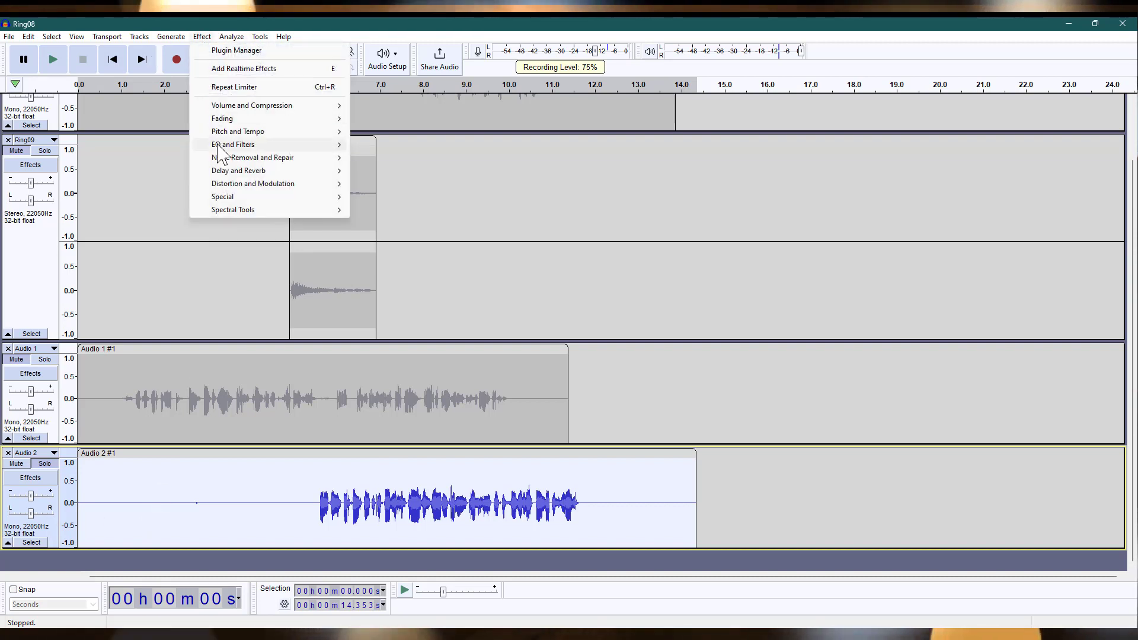
mouse_move(223, 147)
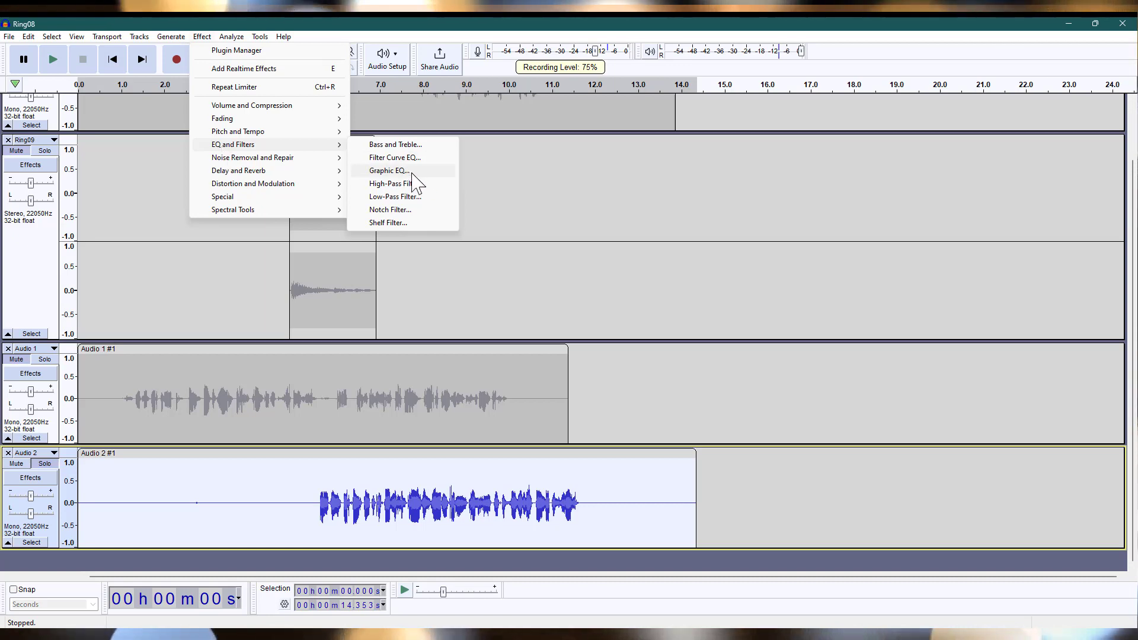
click(418, 173)
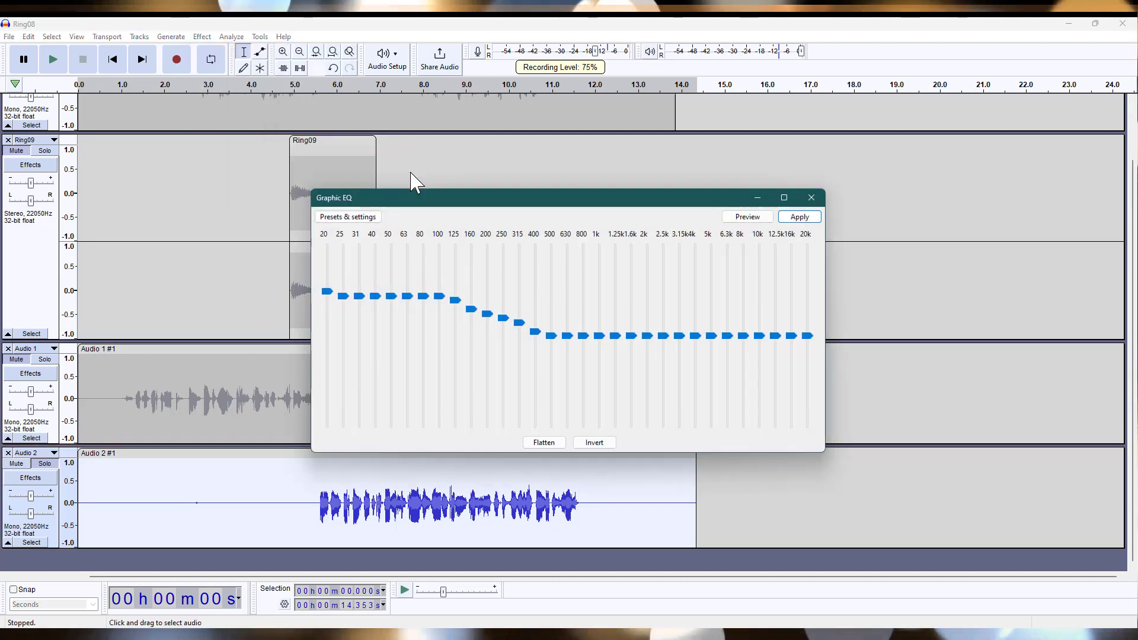
click(356, 218)
mouse_move(365, 282)
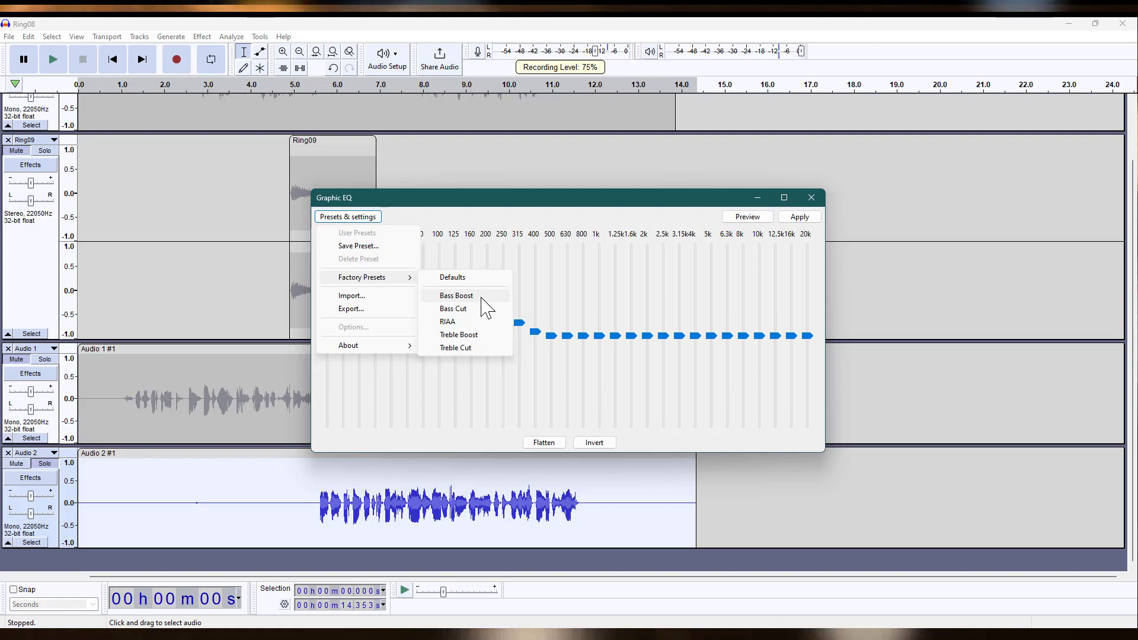
click(481, 297)
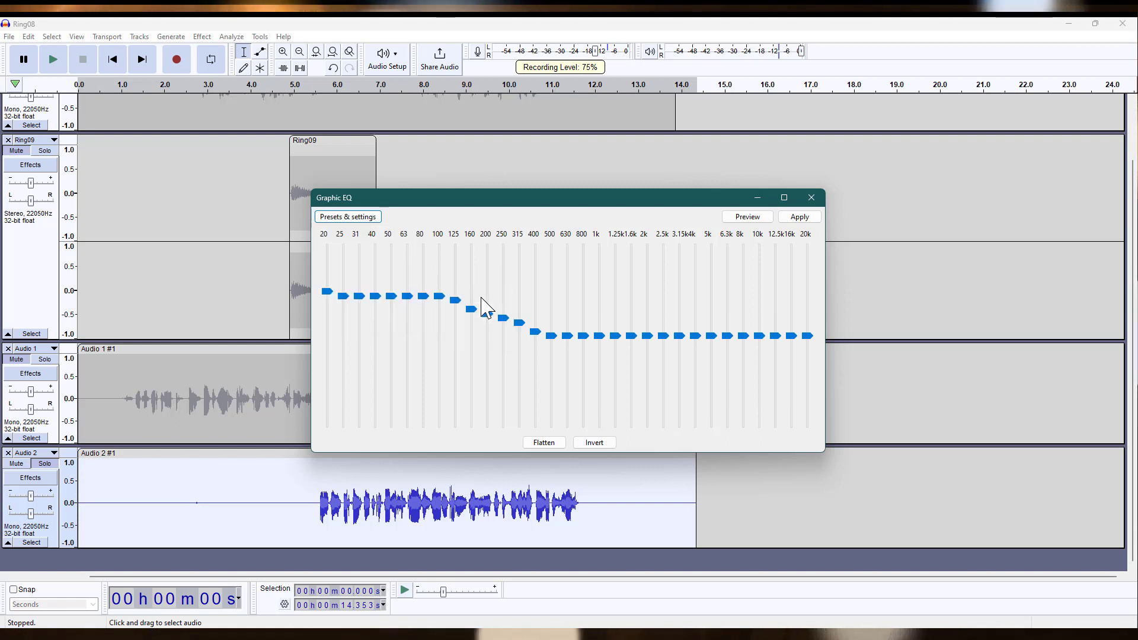
click(794, 217)
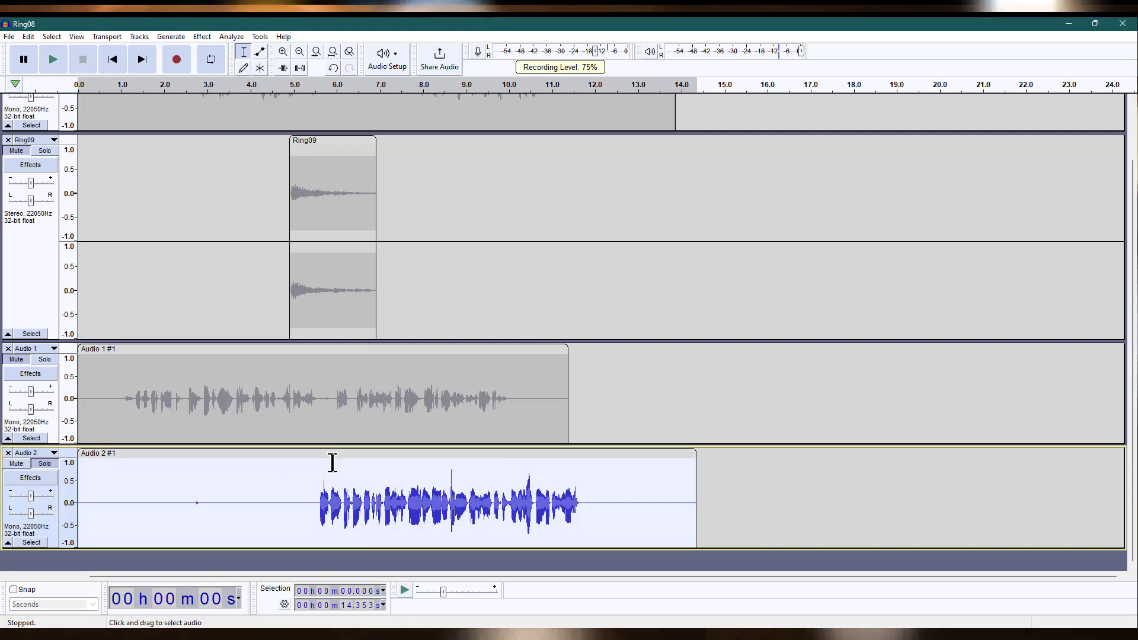
key(ctrl+z)
Play the limited Audio 2 track from about 5.4 s, just before the speech starts, and stop playback.
click(313, 504)
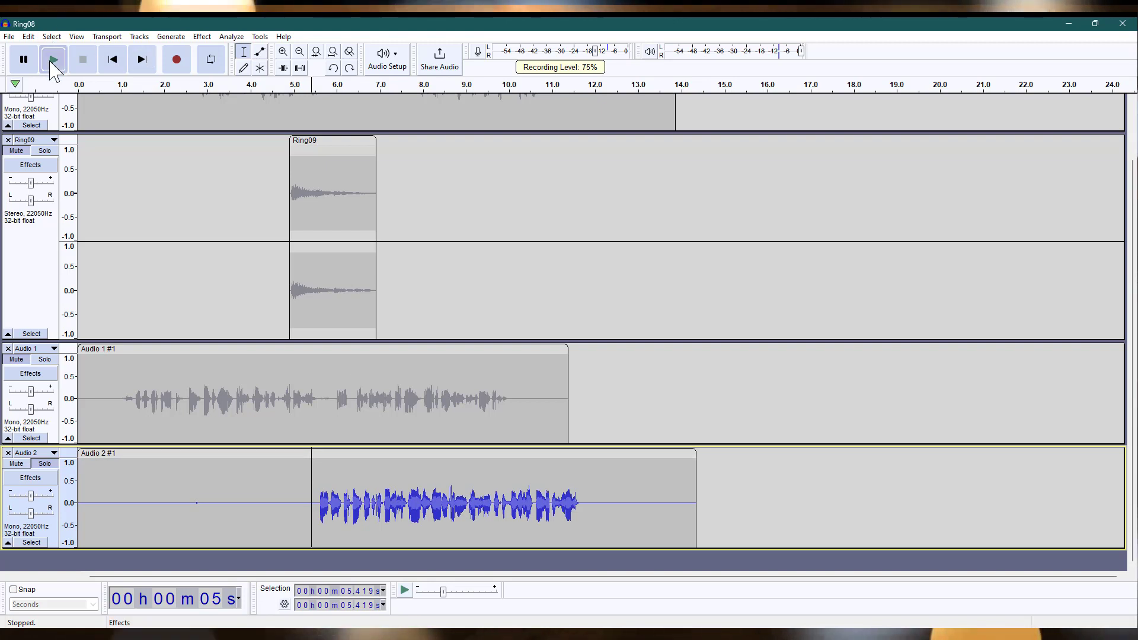
key(space)
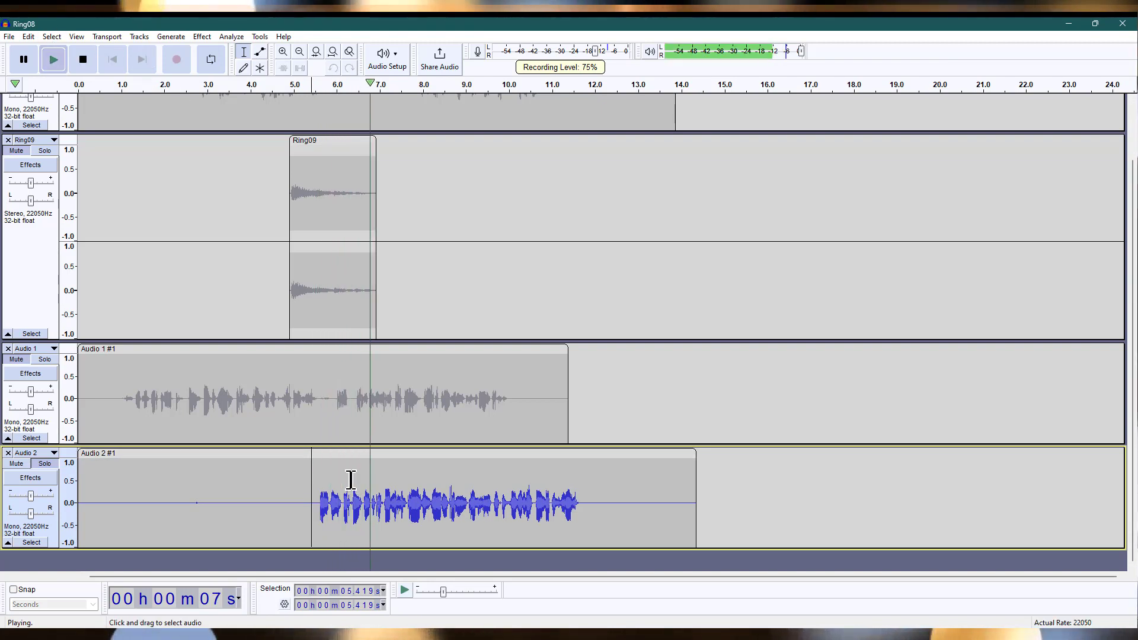
click(85, 60)
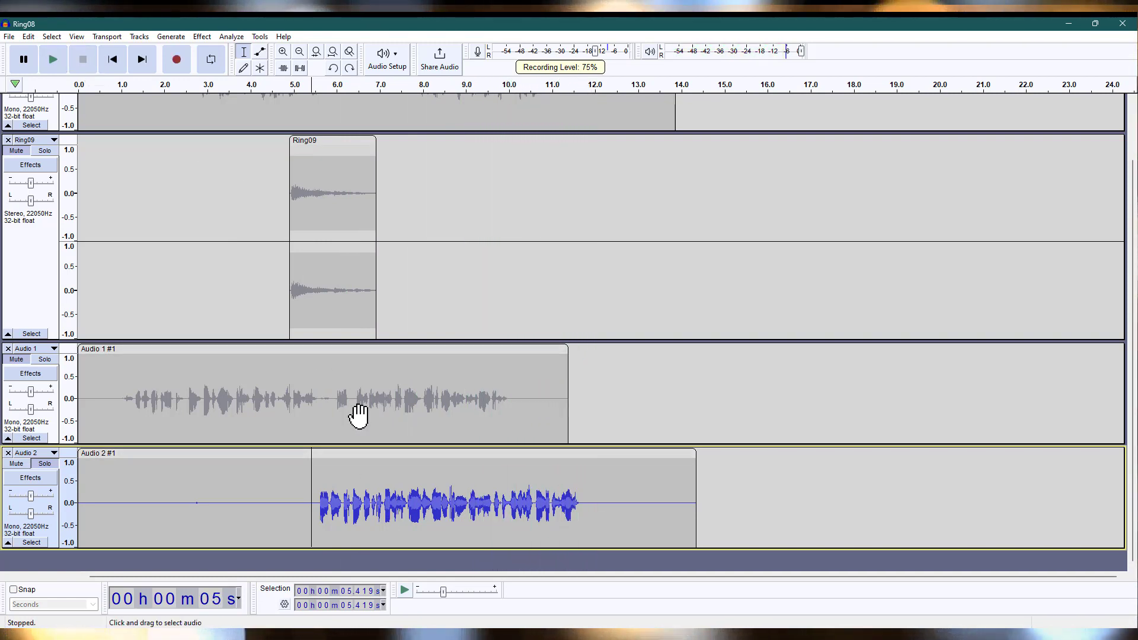
Apply Graphic EQ with the Bass Boost factory preset to the whole Audio 2 track and play it back from about 5.5 s.
double_click(145, 474)
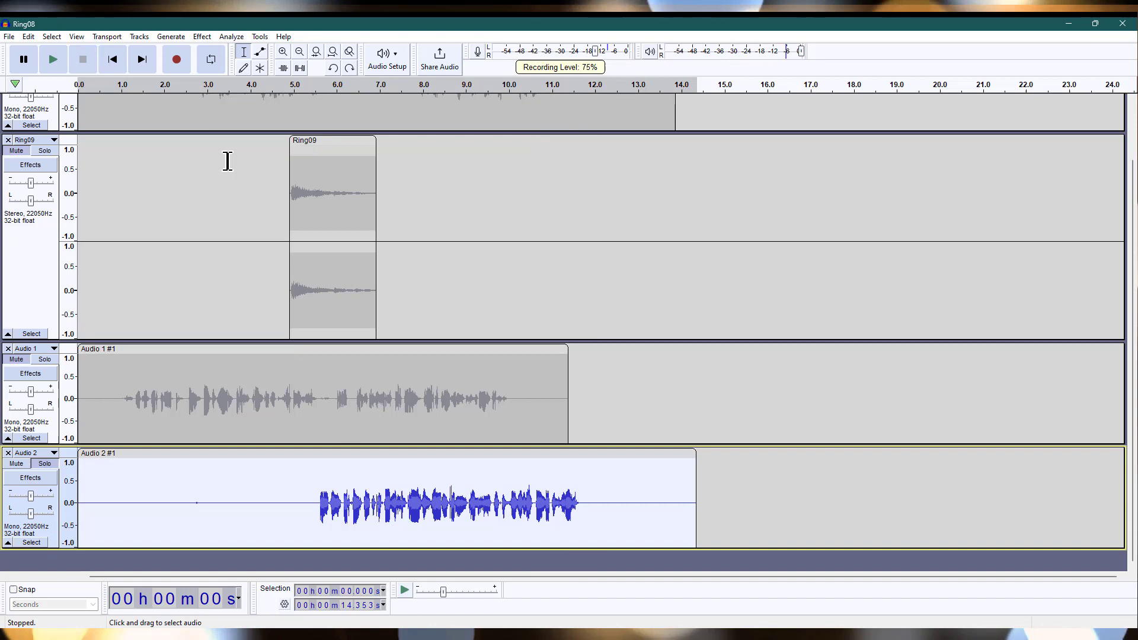
click(202, 37)
mouse_move(261, 146)
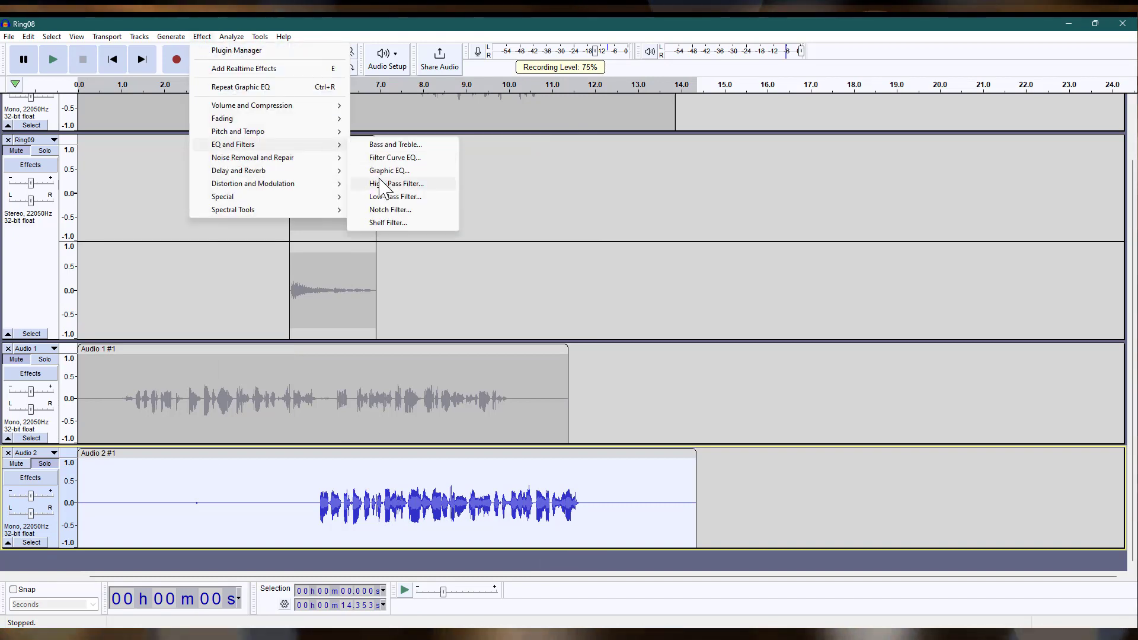
click(388, 171)
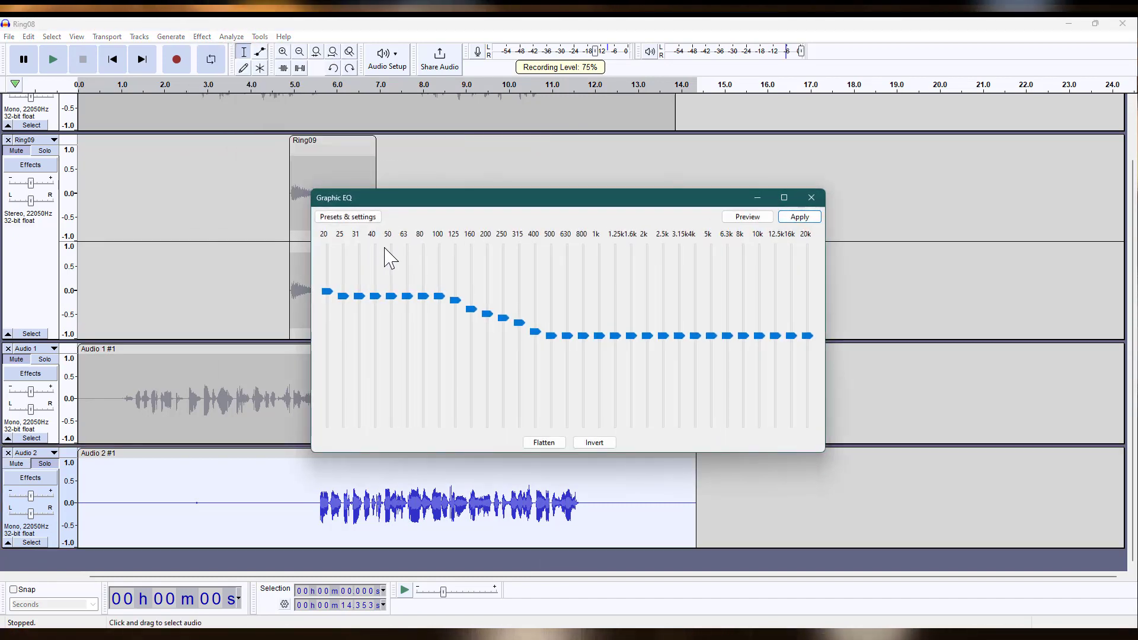
click(360, 217)
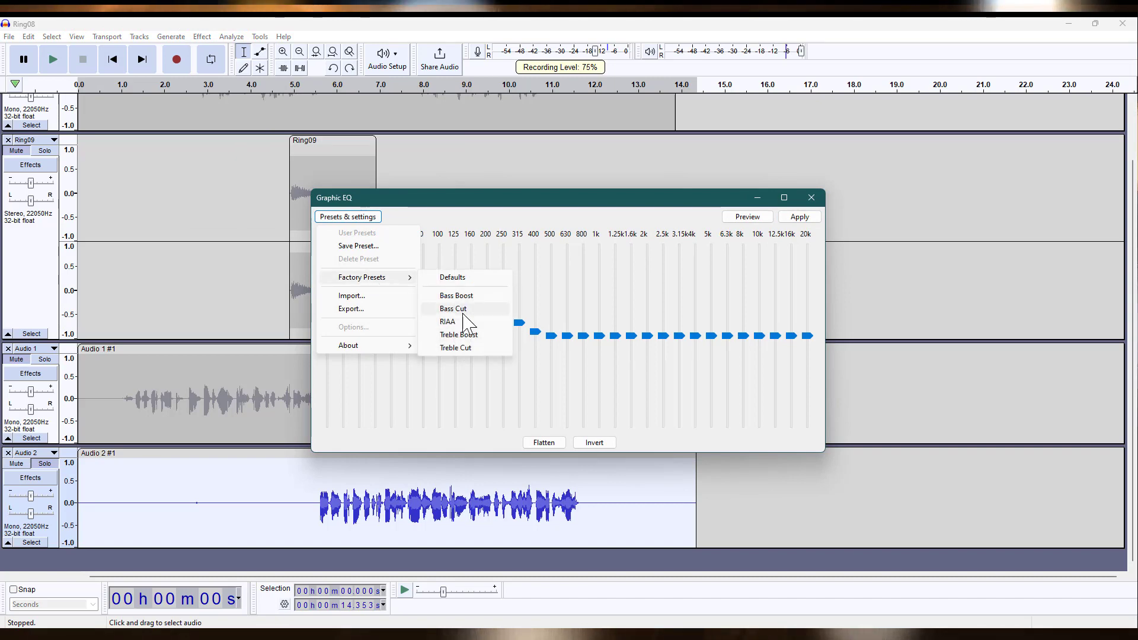
click(456, 296)
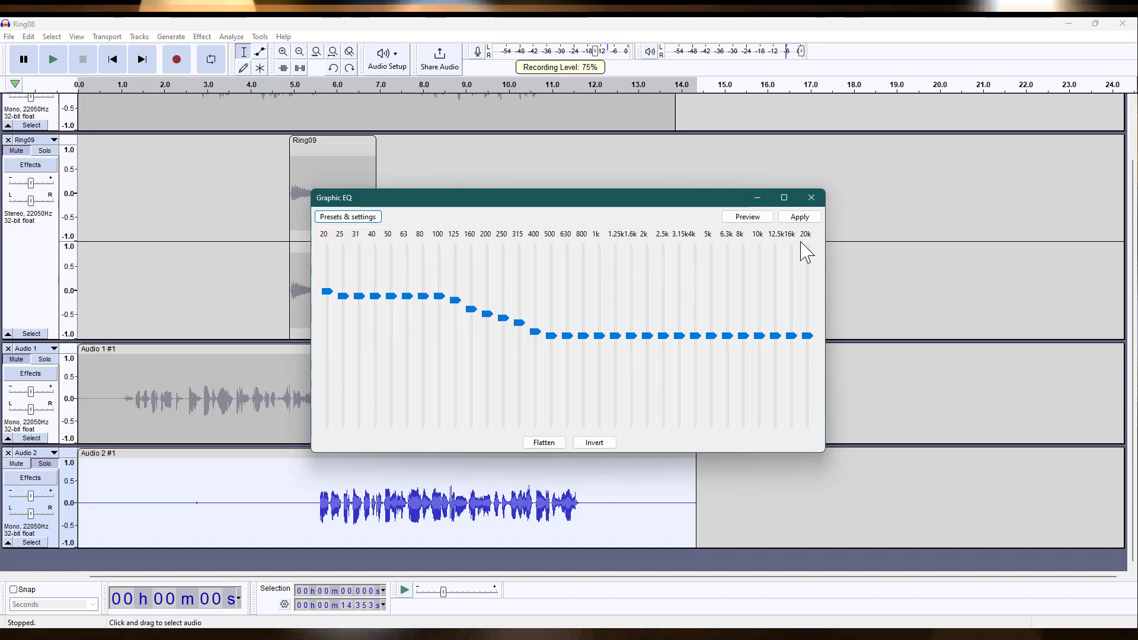
click(800, 217)
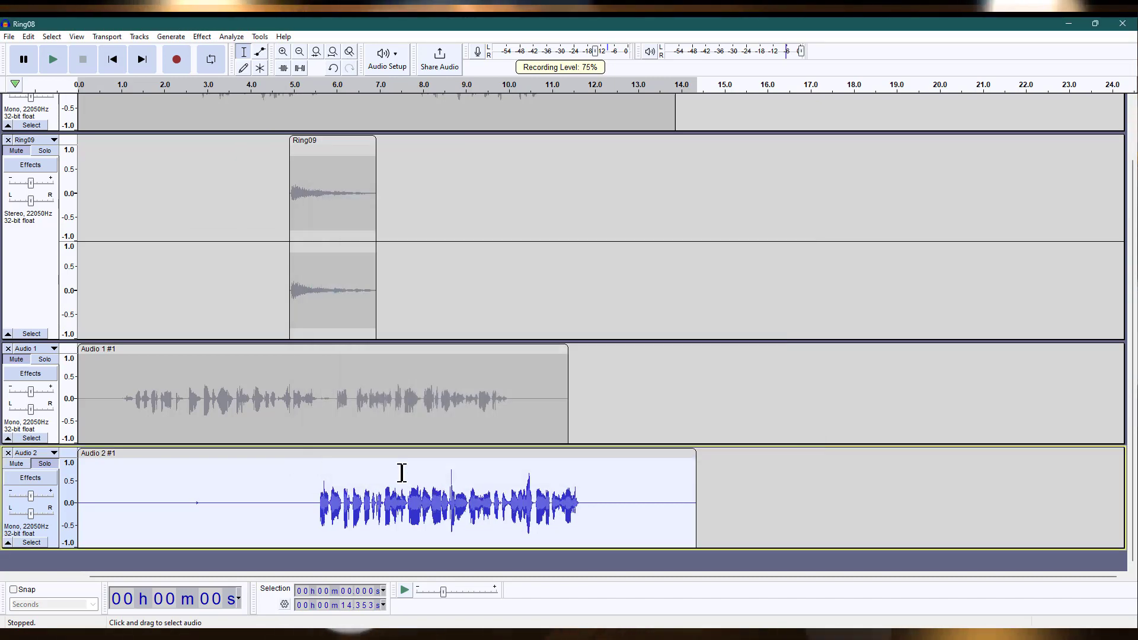
click(314, 500)
key(space)
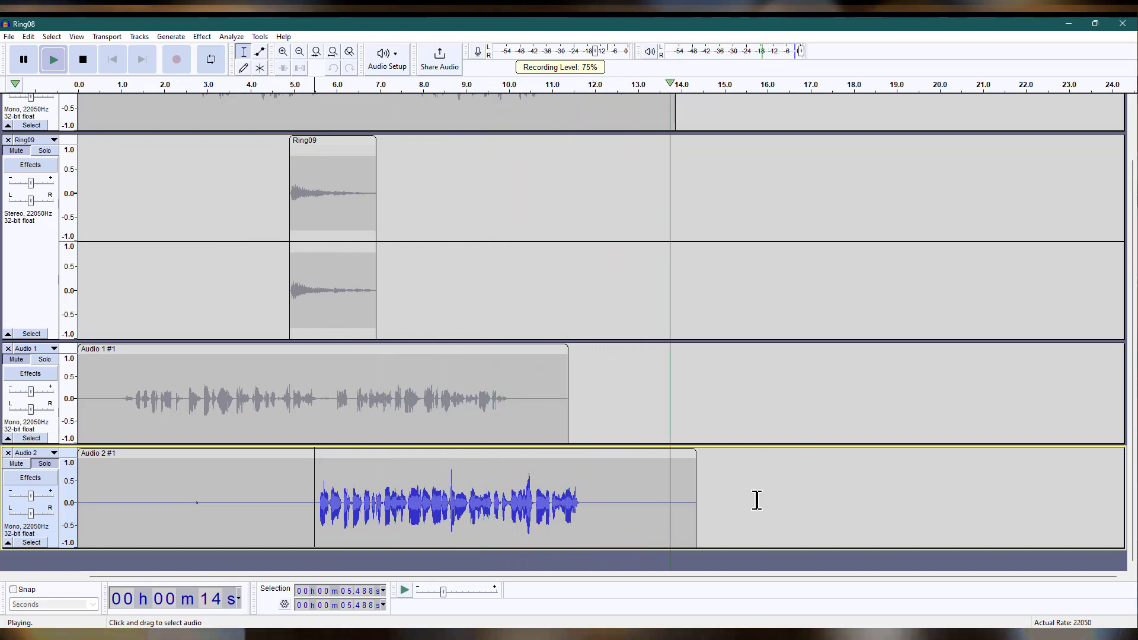
Apply Graphic EQ a second time to the entire Audio 2 track with the same Bass Boost curve.
click(51, 536)
click(200, 37)
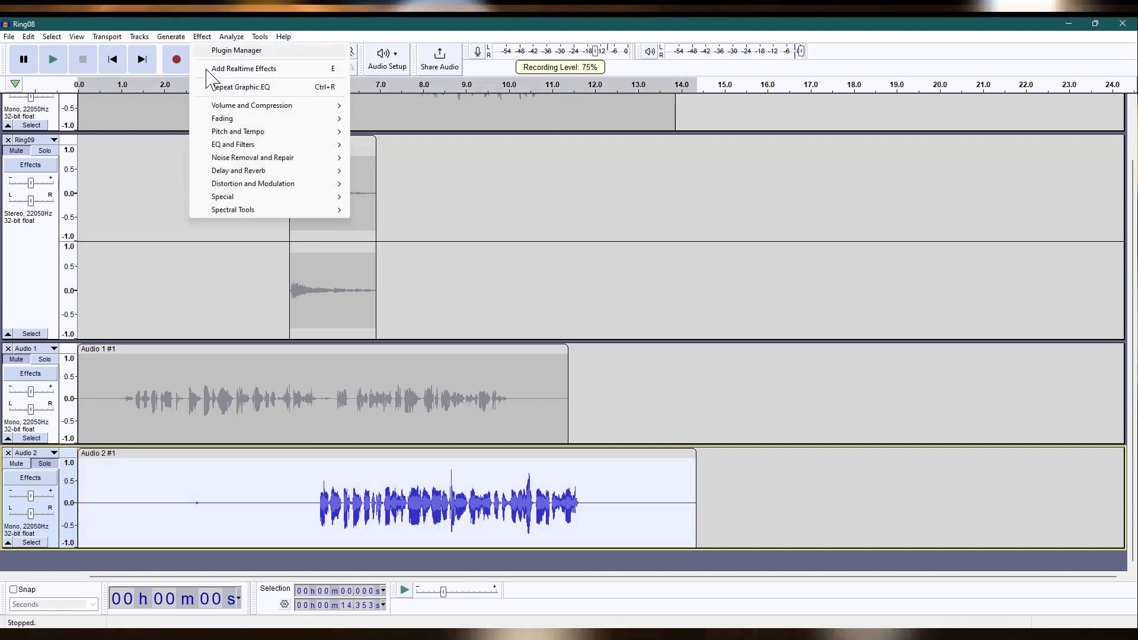
mouse_move(249, 161)
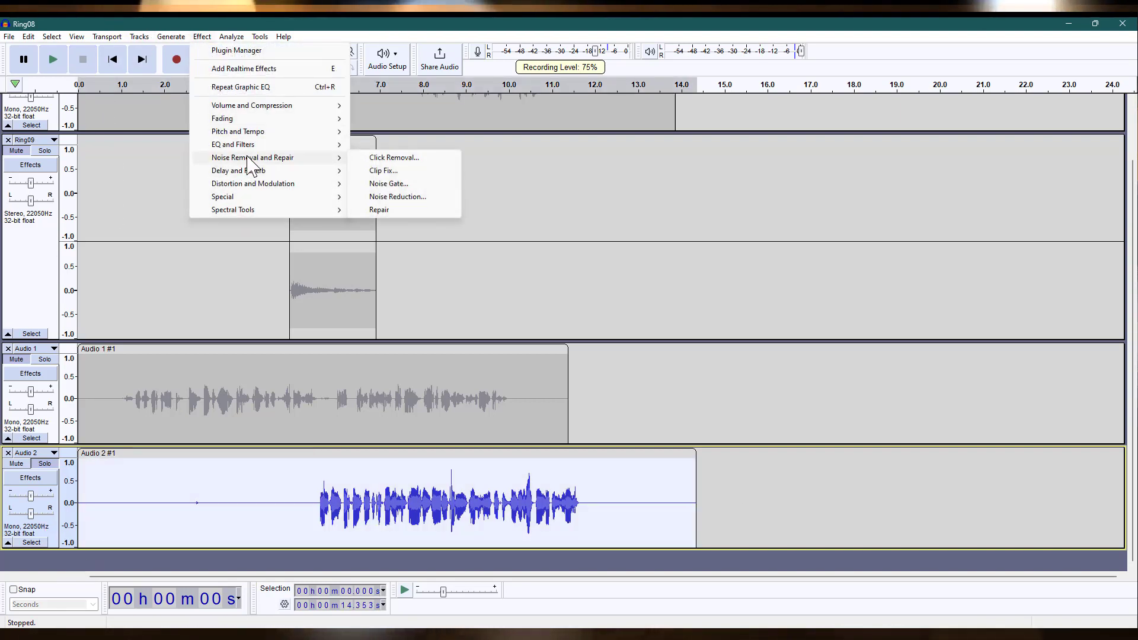
click(391, 171)
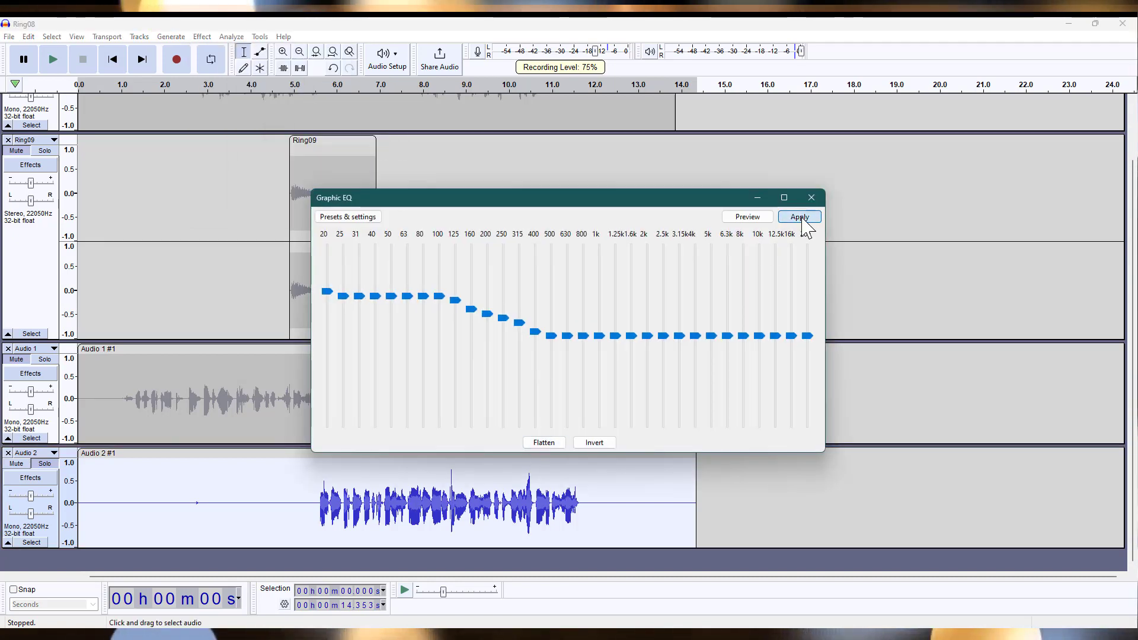
click(799, 216)
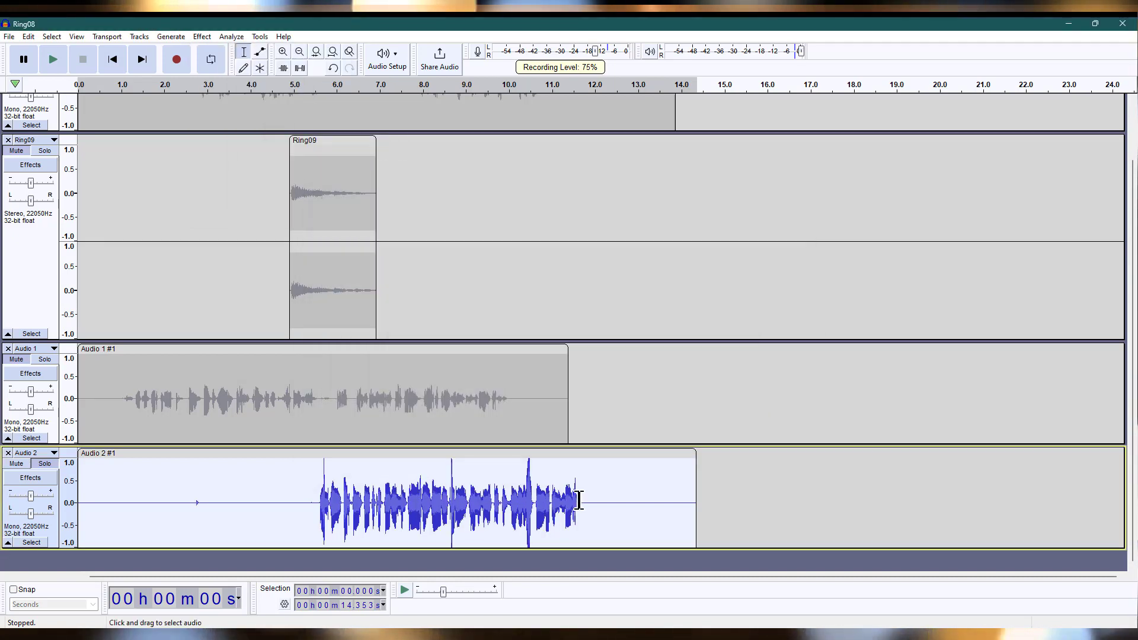
Play the Audio 2 track from about 5.4 s and undo the second Graphic EQ pass.
click(309, 489)
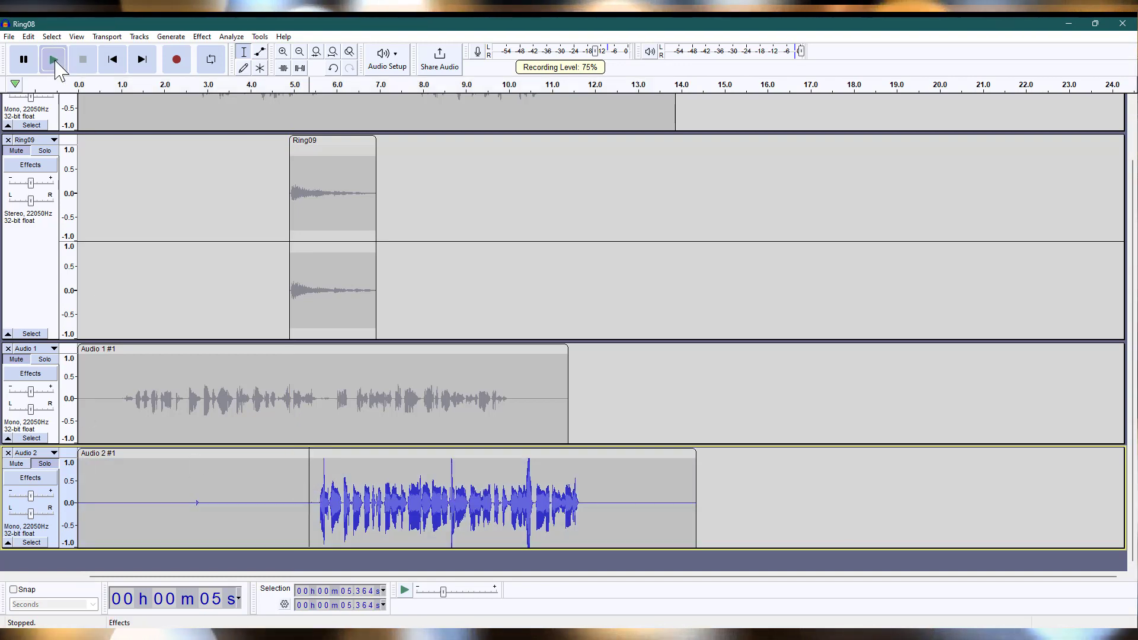
key(space)
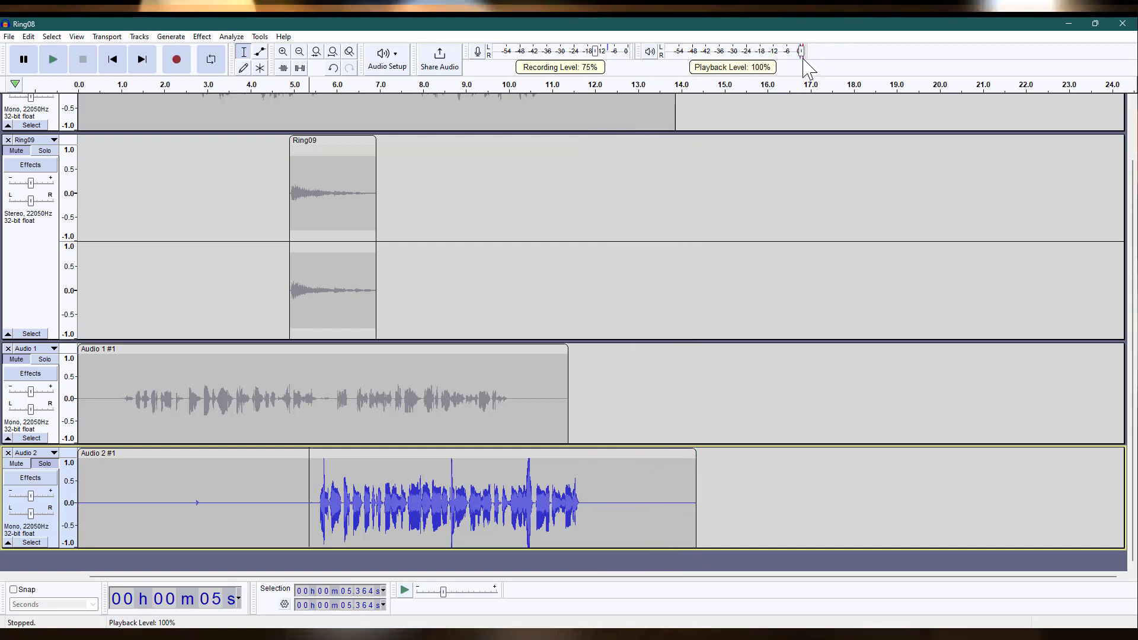
key(ctrl+z)
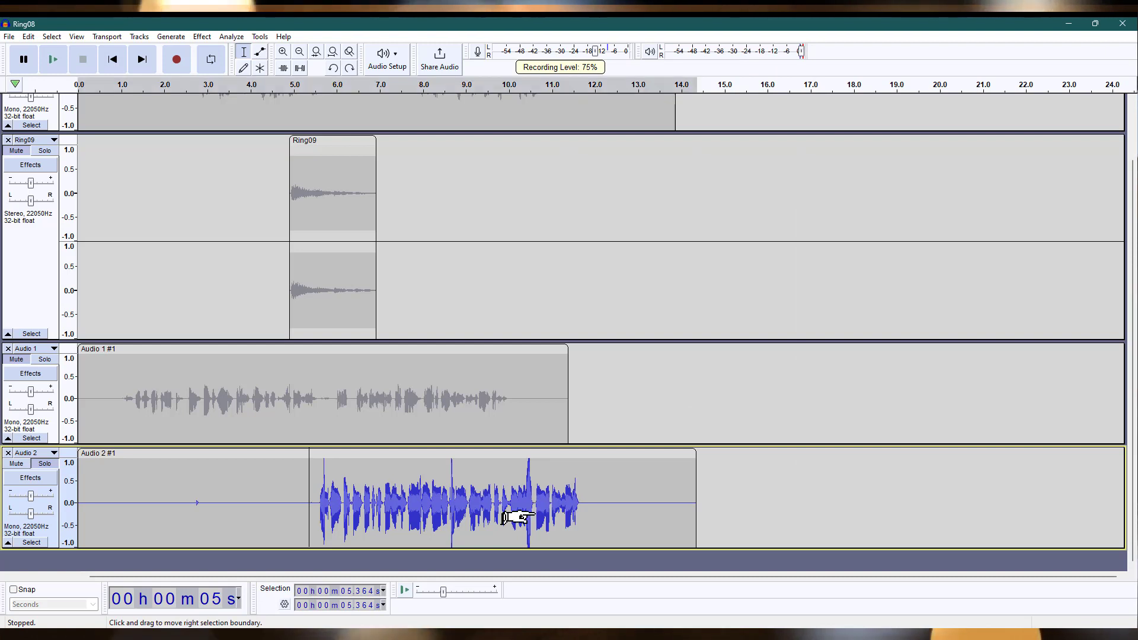
Apply a Soft Limit limiter at -6.40 dB with 10 ms hold and no make-up gain to the entire Audio 2 track.
click(744, 498)
click(57, 520)
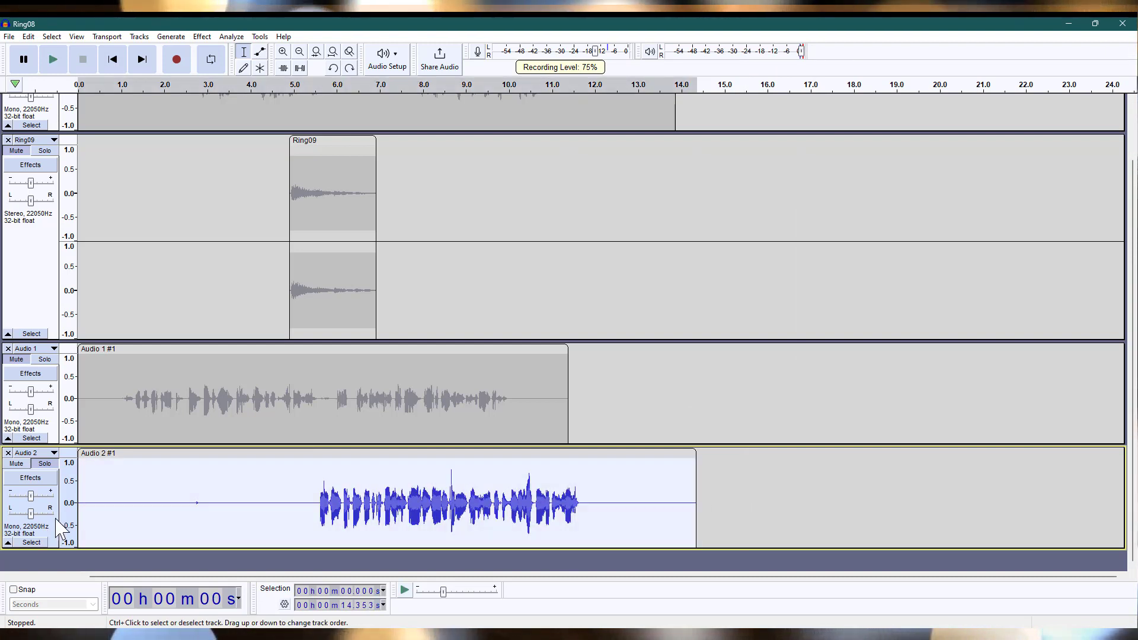
click(202, 36)
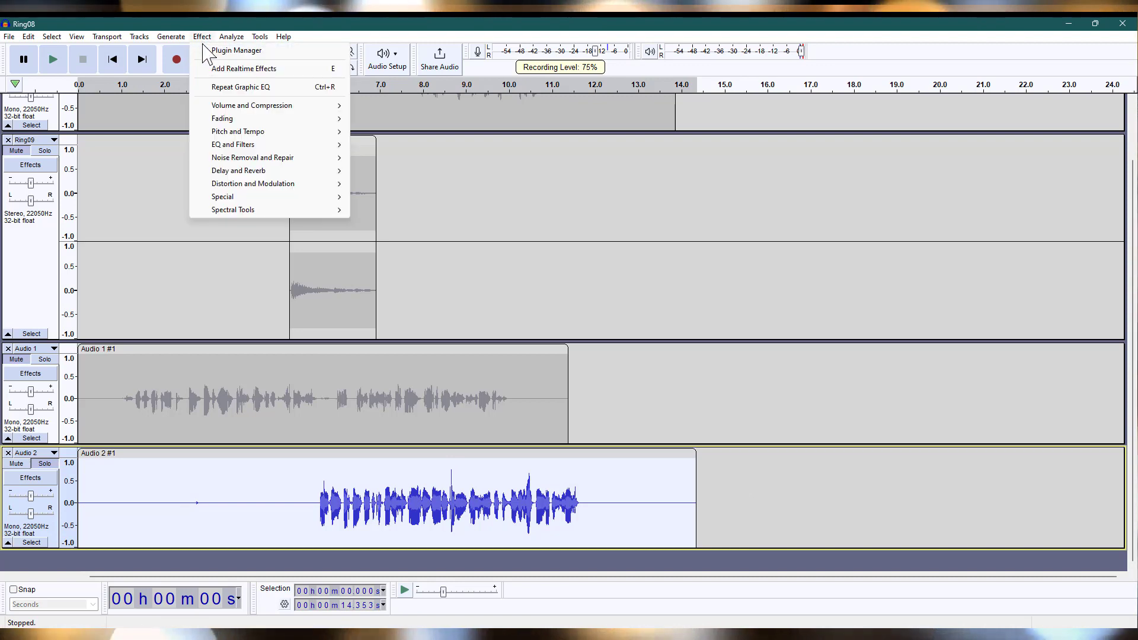
mouse_move(249, 106)
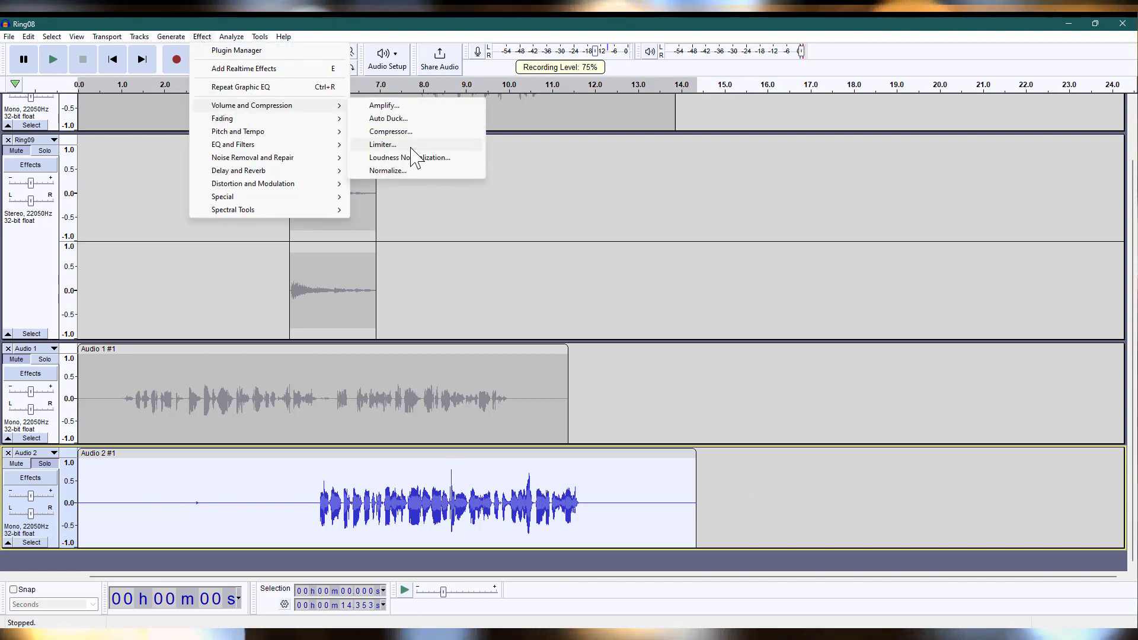
click(412, 145)
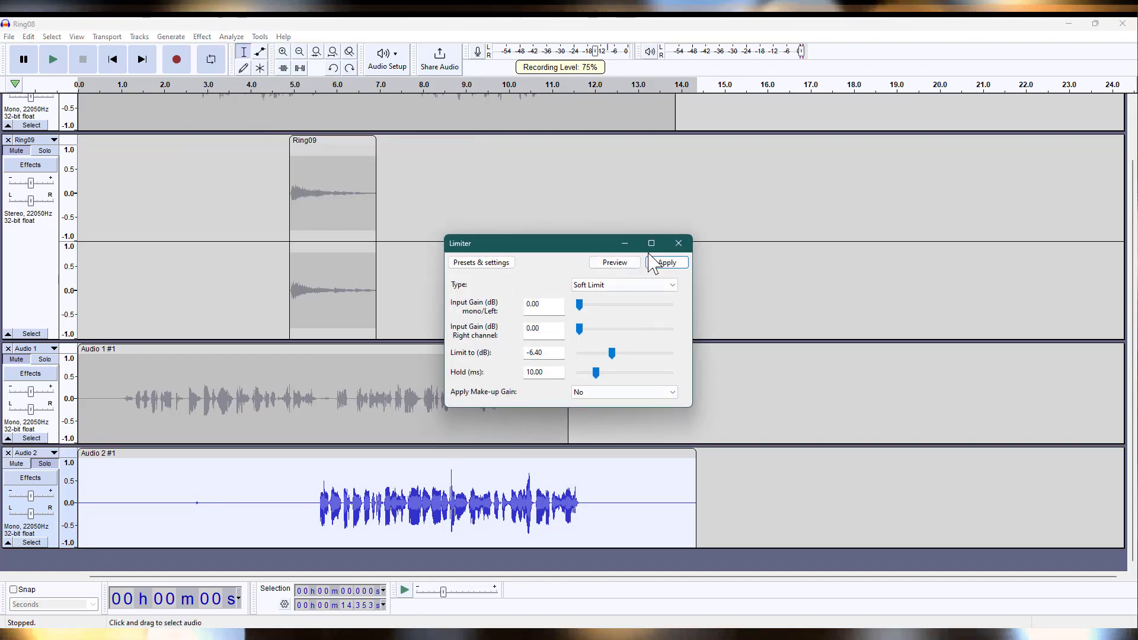
click(665, 262)
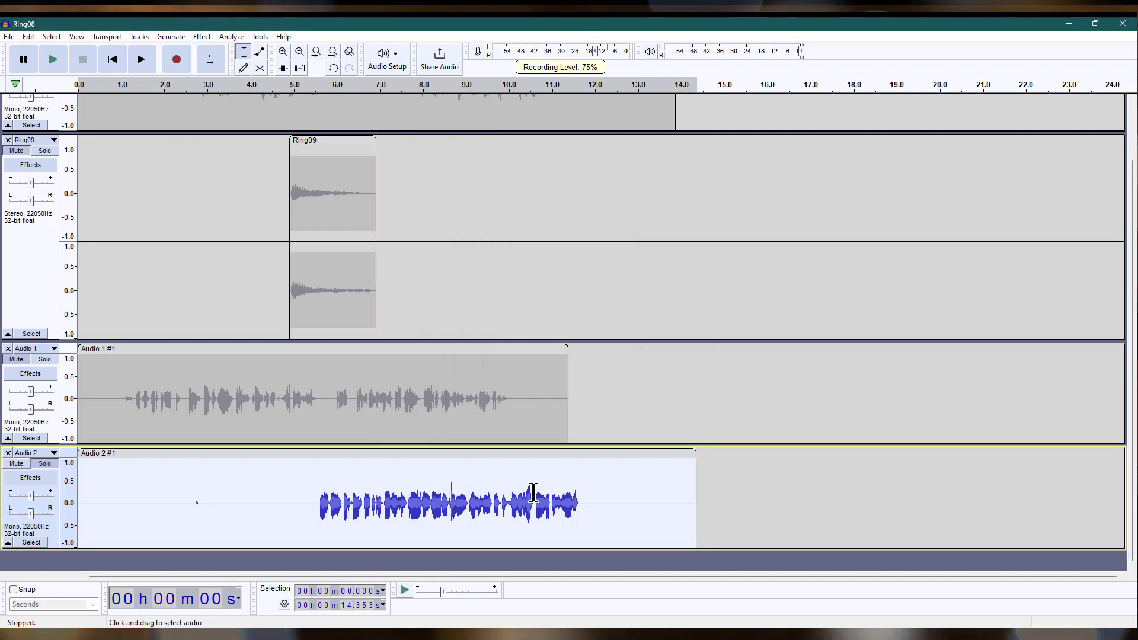
Apply Graphic EQ with the existing bass-boost curve to the newly limited Audio 2 track.
click(202, 37)
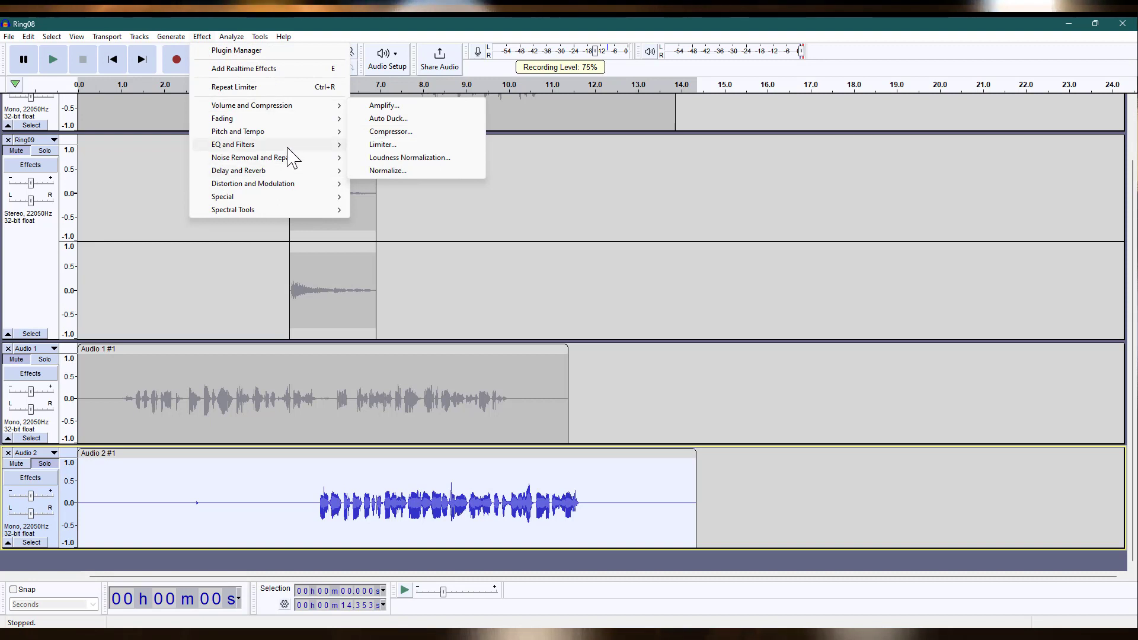
mouse_move(249, 145)
click(388, 170)
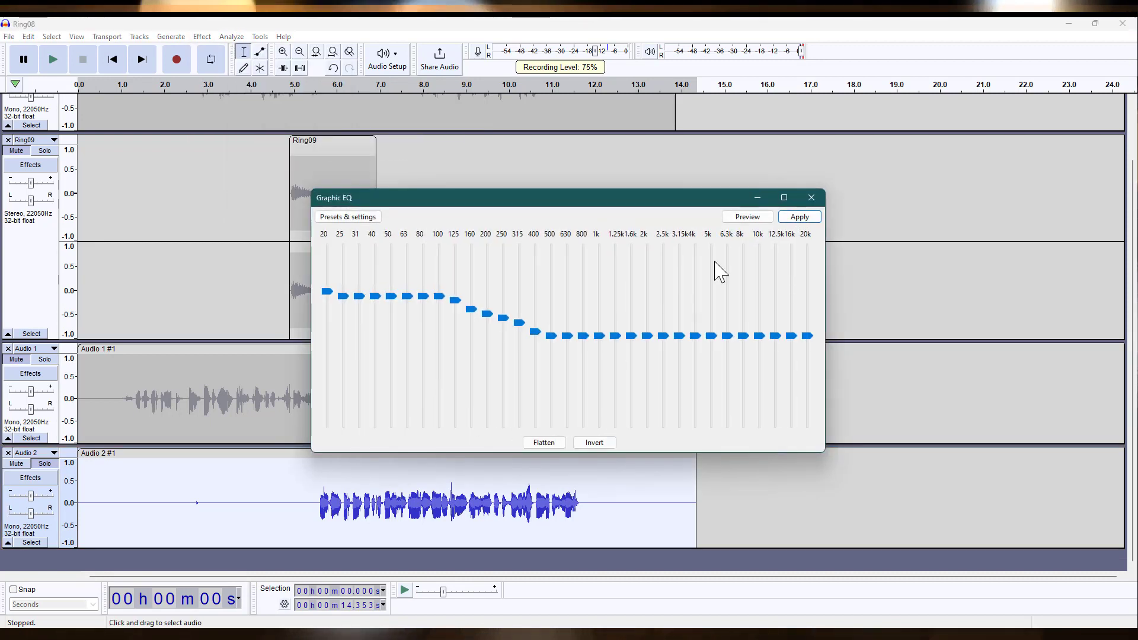
click(805, 217)
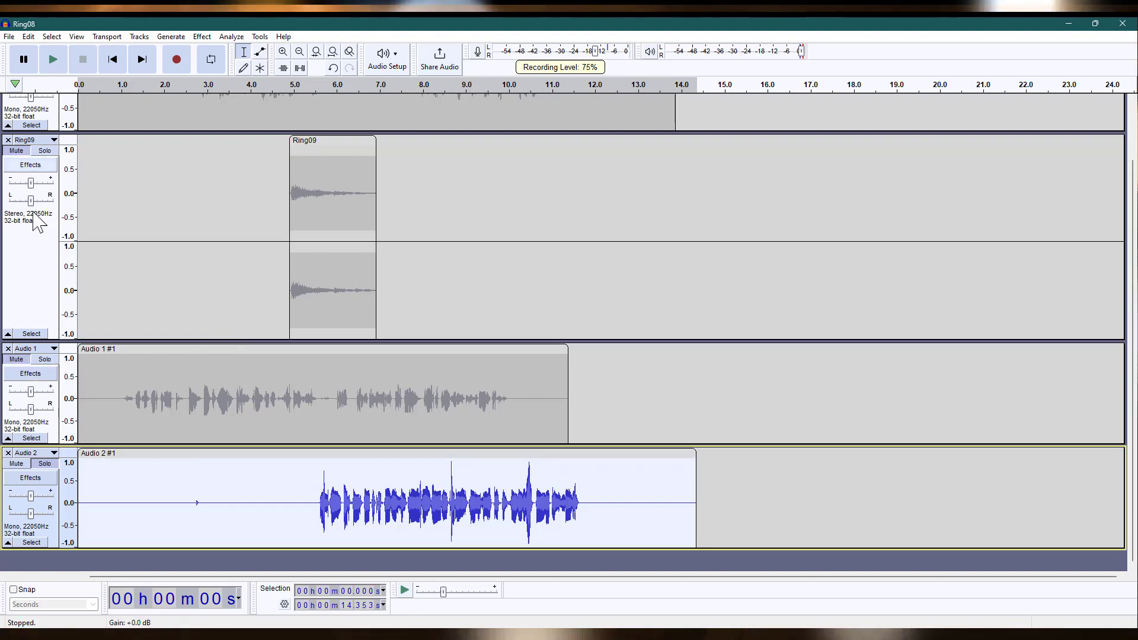
Delete the trimmed Ring09 track and import the full Ring09.wav from the Media folder.
click(33, 287)
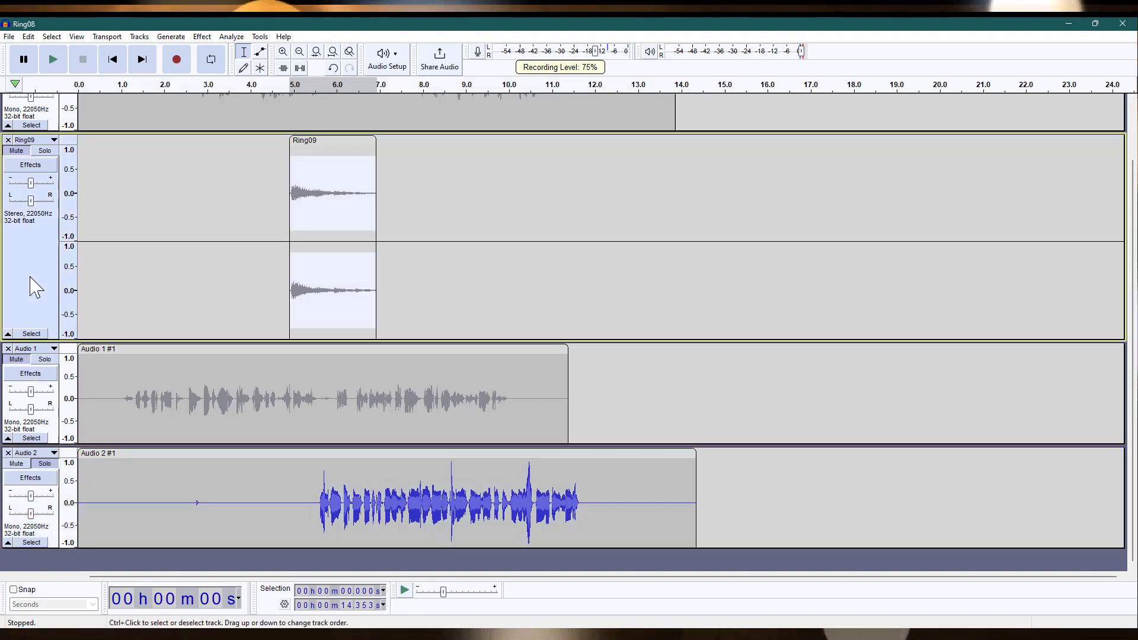
click(8, 140)
click(9, 36)
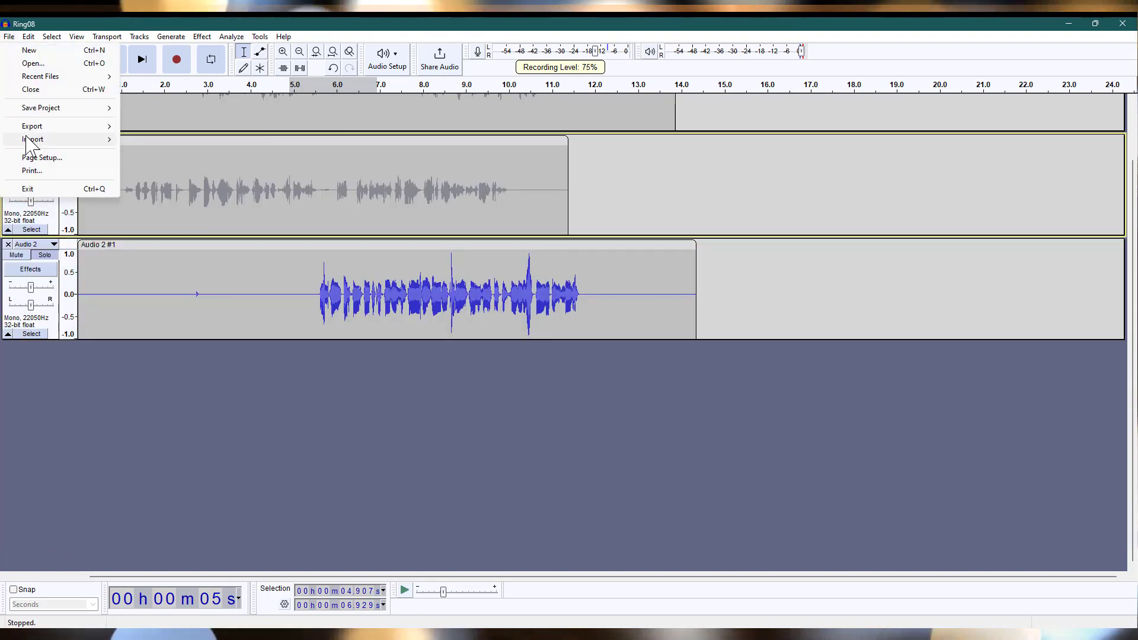
mouse_move(71, 140)
click(155, 142)
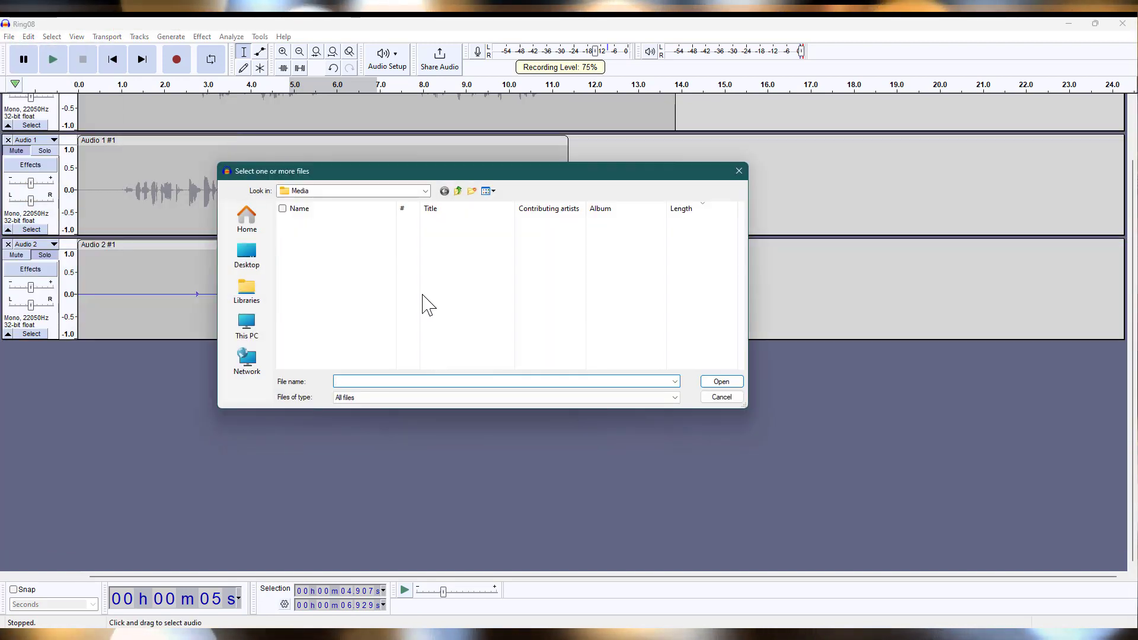
scroll(444, 277, down, 4)
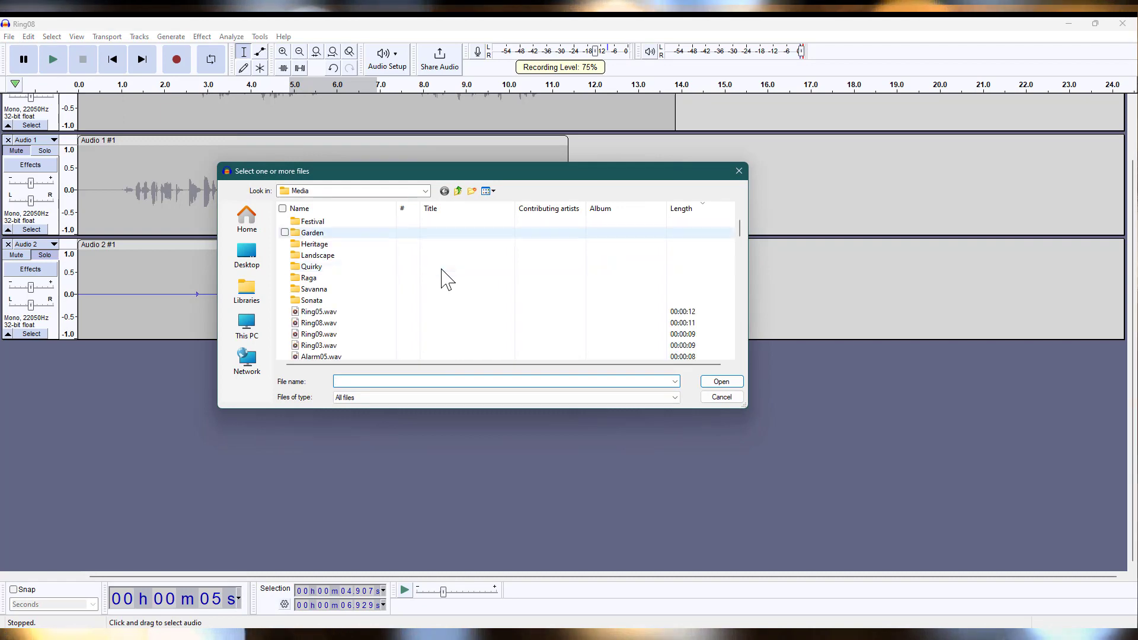
double_click(318, 266)
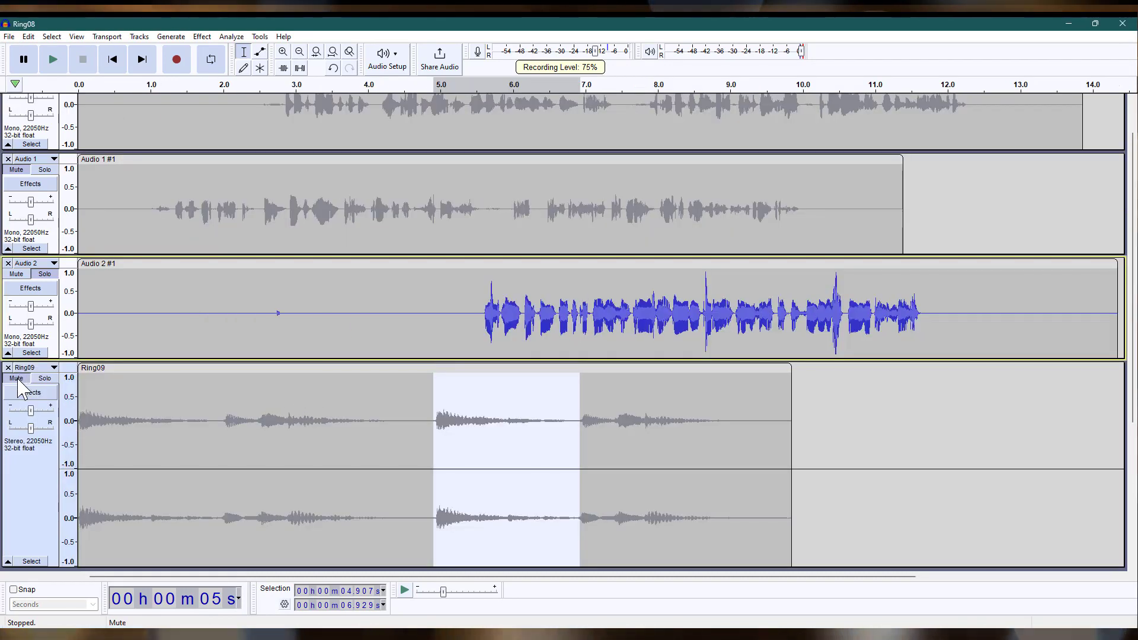
Unmute the imported Ring09 track and delete the Guión Principal and Audio 1 tracks.
click(33, 459)
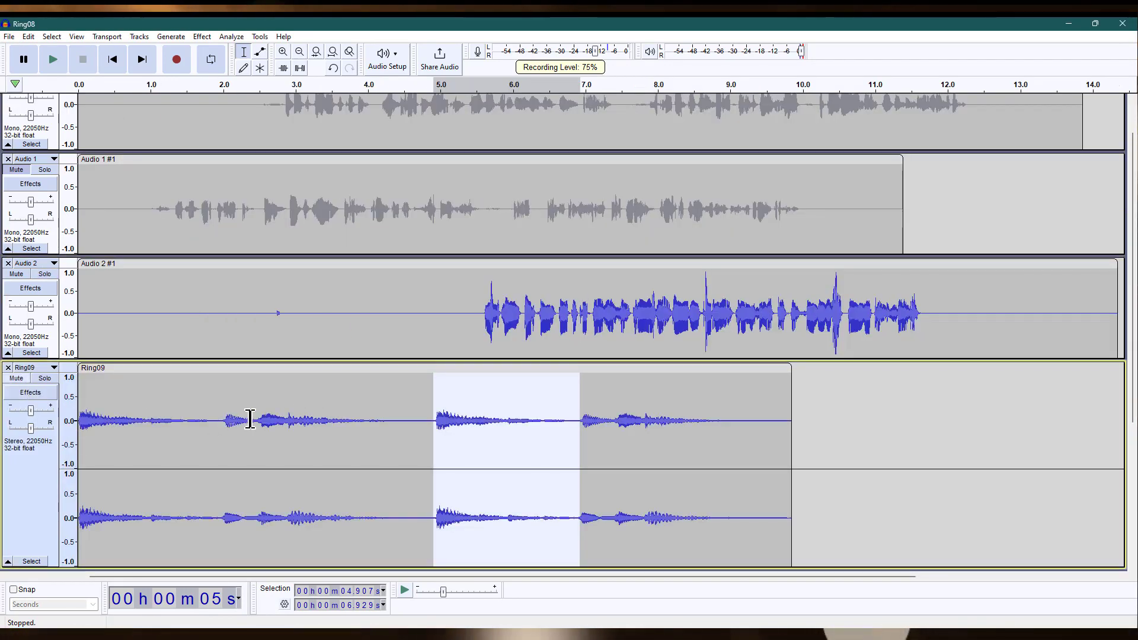
click(375, 332)
scroll(373, 332, up, 2)
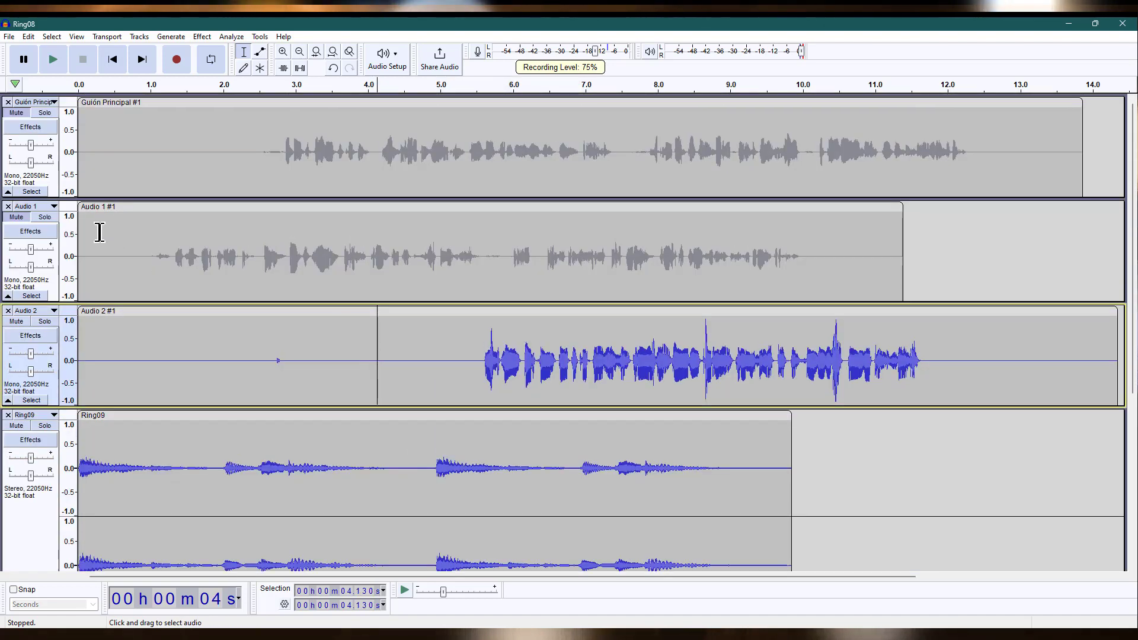
click(135, 240)
click(160, 150)
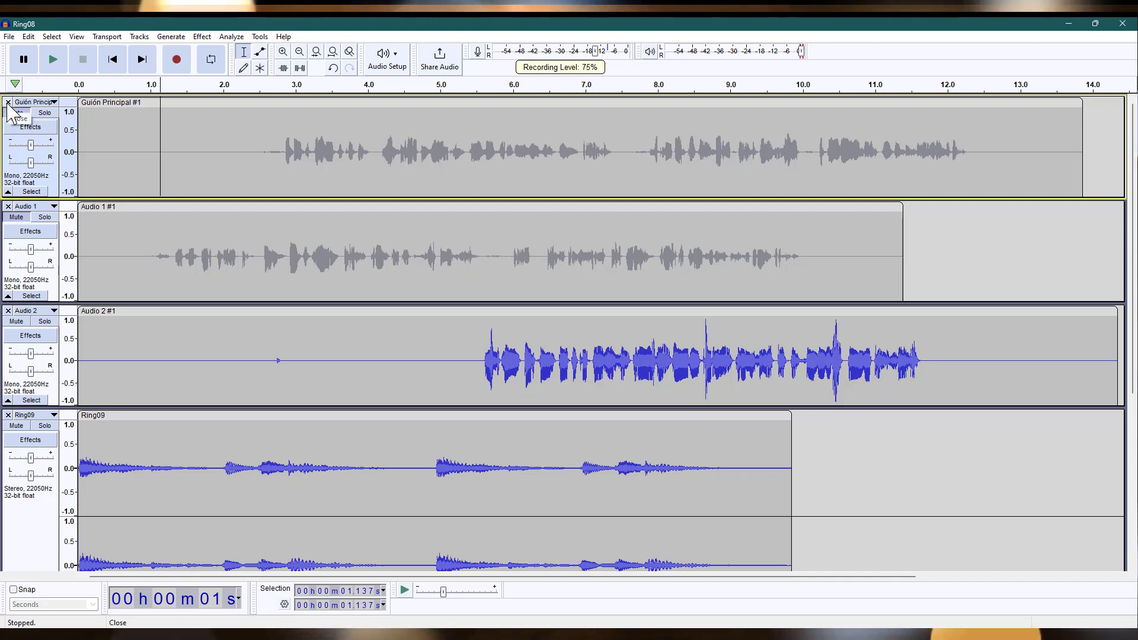
click(8, 103)
click(8, 103)
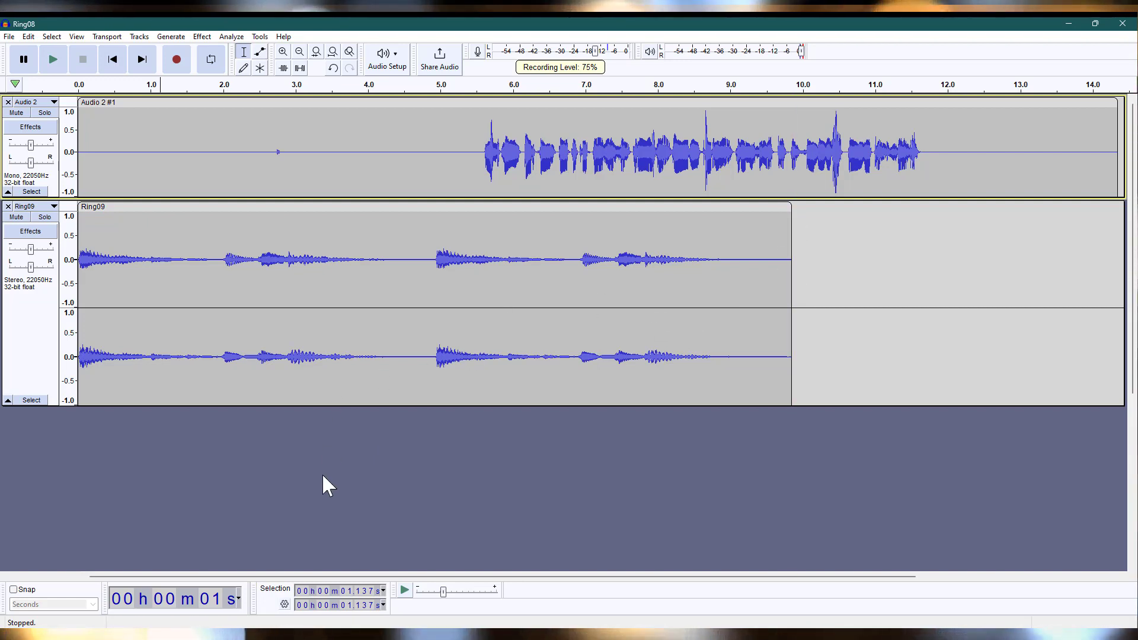
click(33, 337)
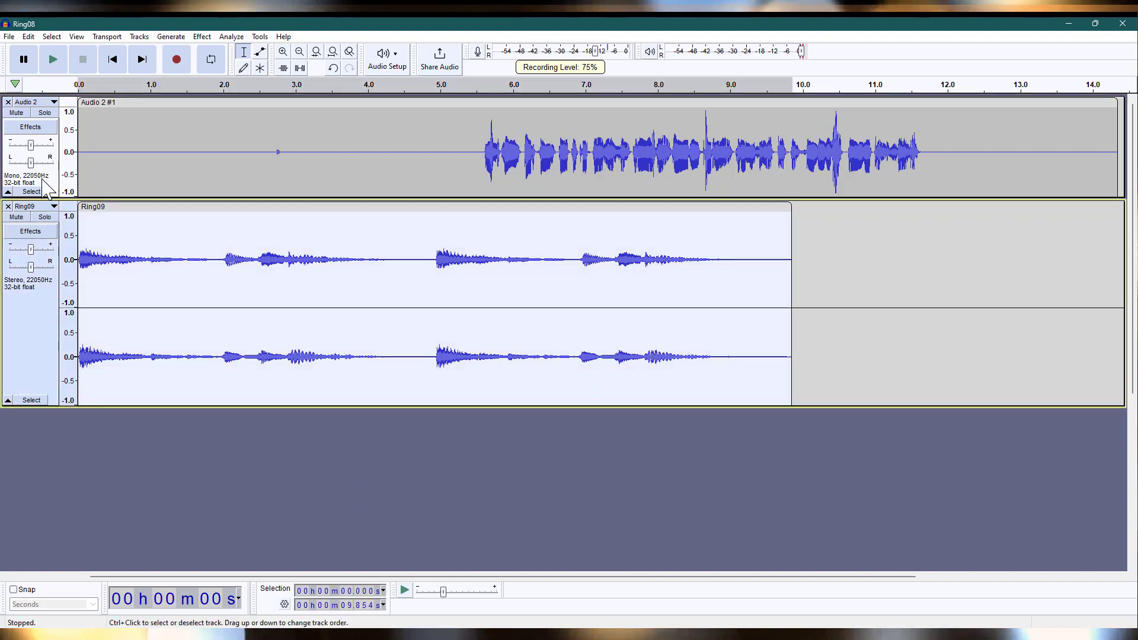
click(32, 299)
click(23, 308)
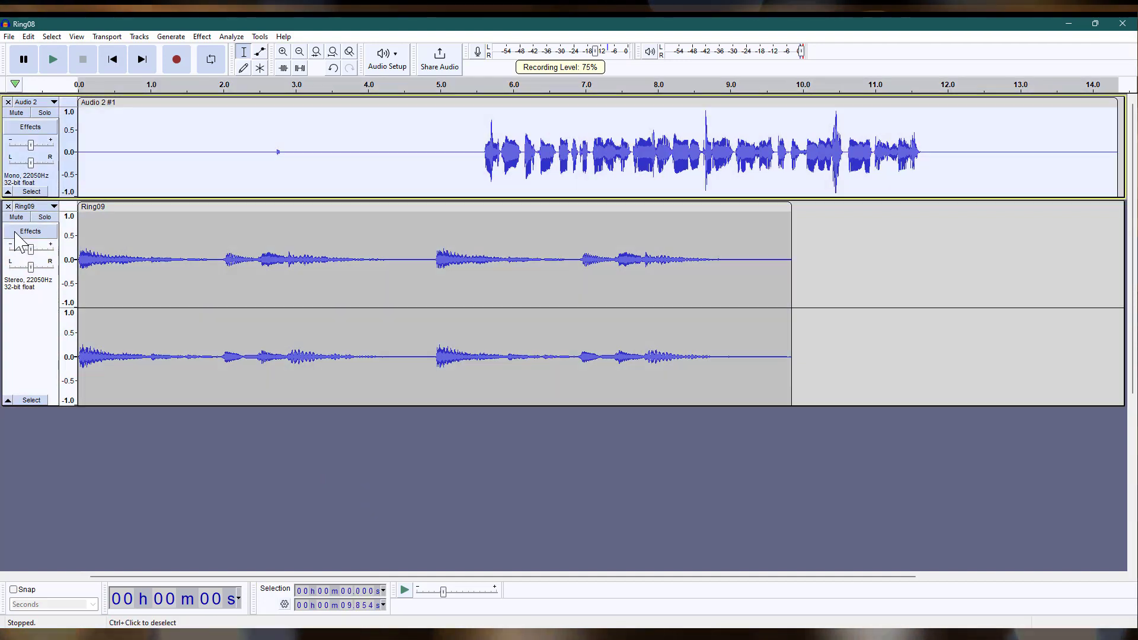
click(22, 317)
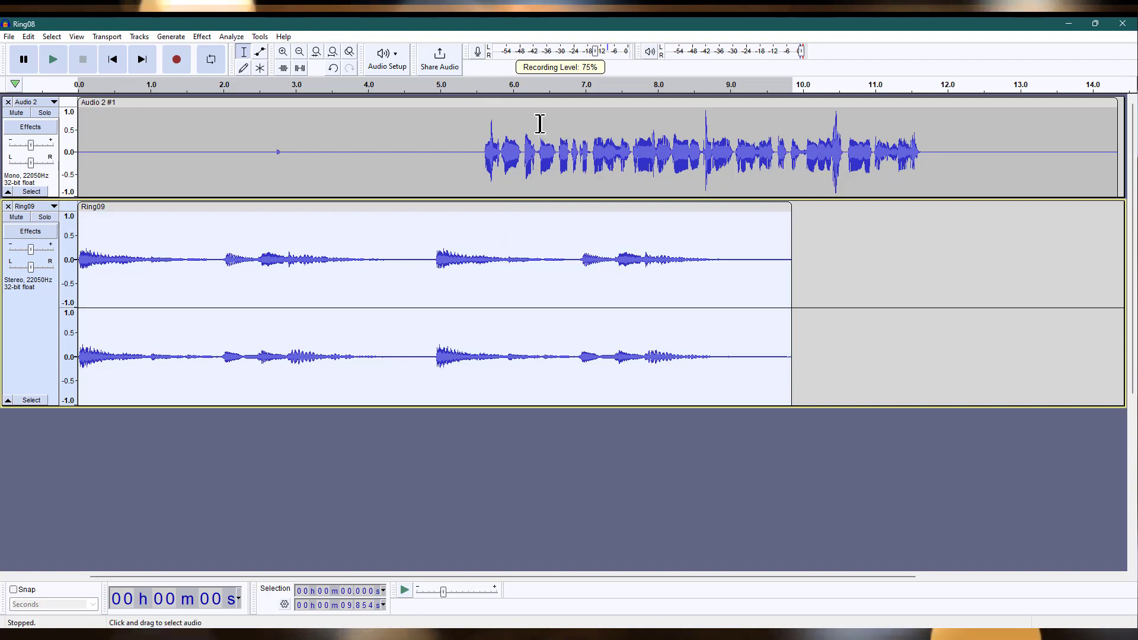
click(39, 172)
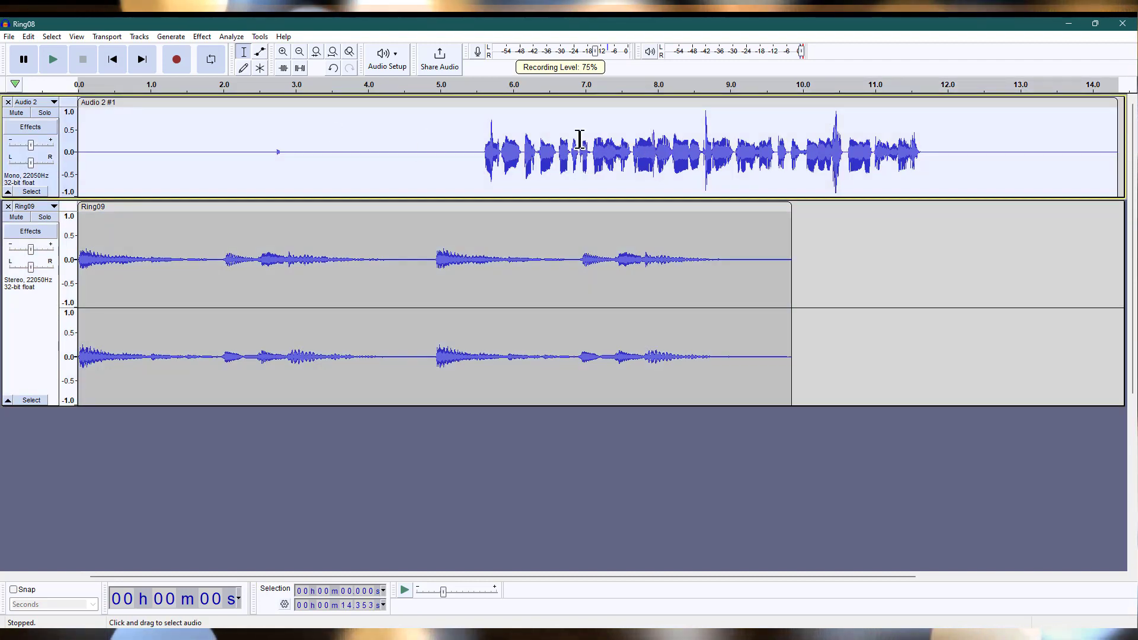
click(33, 337)
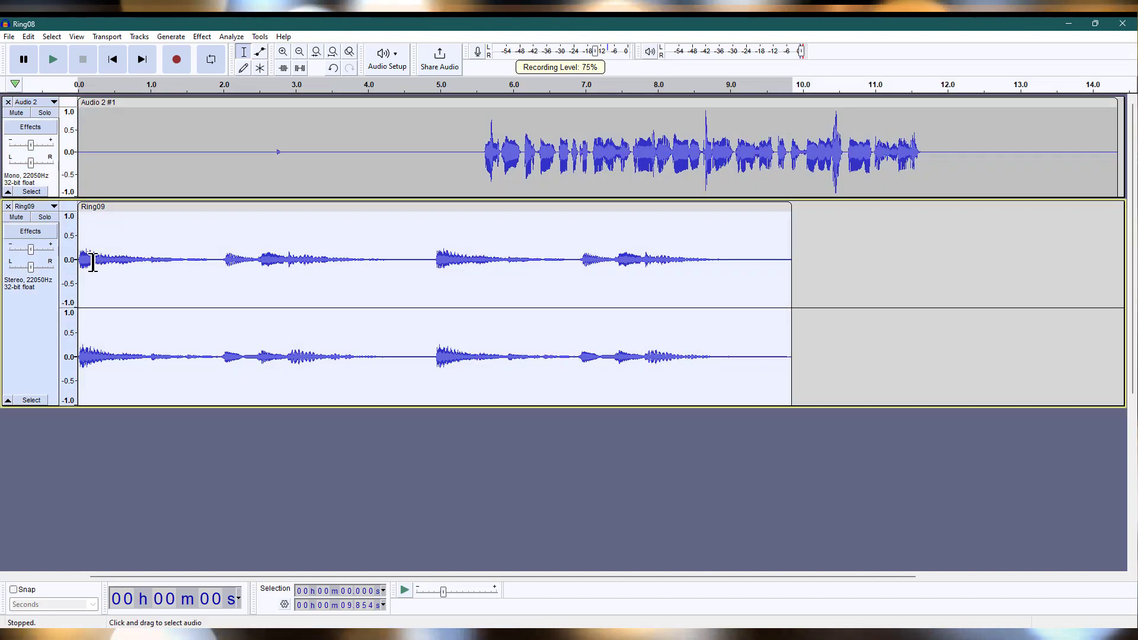
click(46, 190)
click(42, 223)
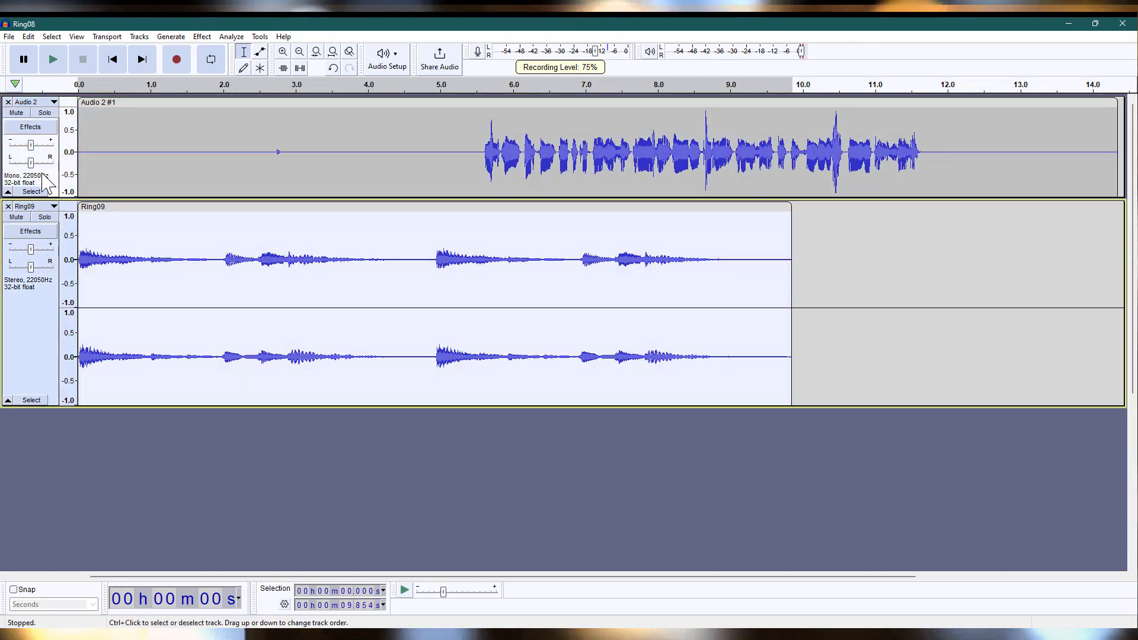
click(26, 169)
click(27, 310)
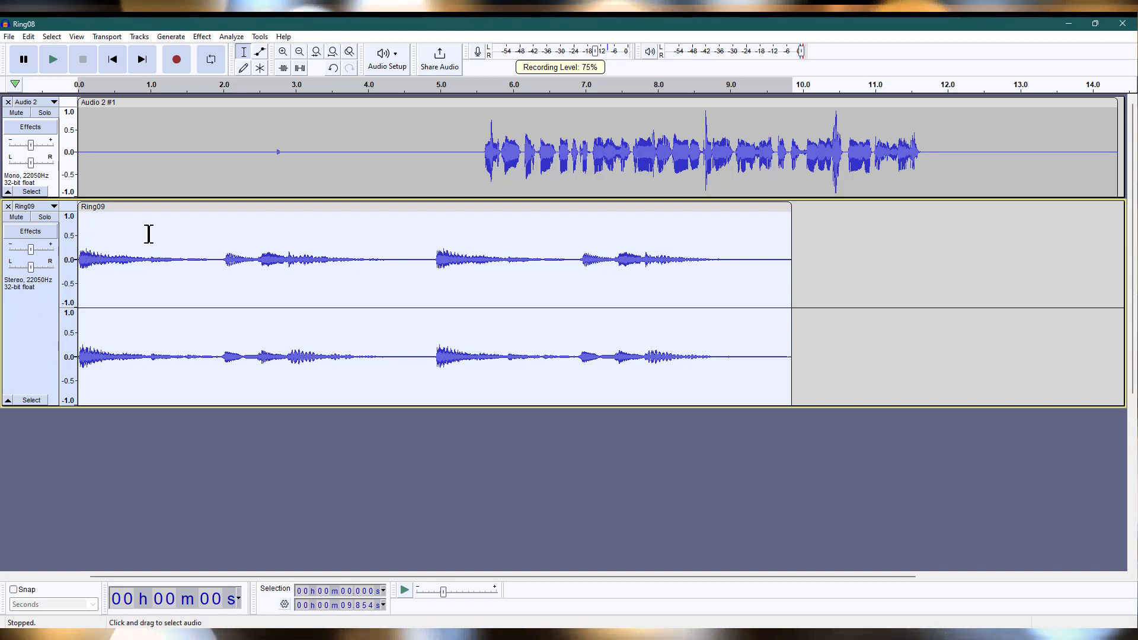
click(40, 169)
click(34, 352)
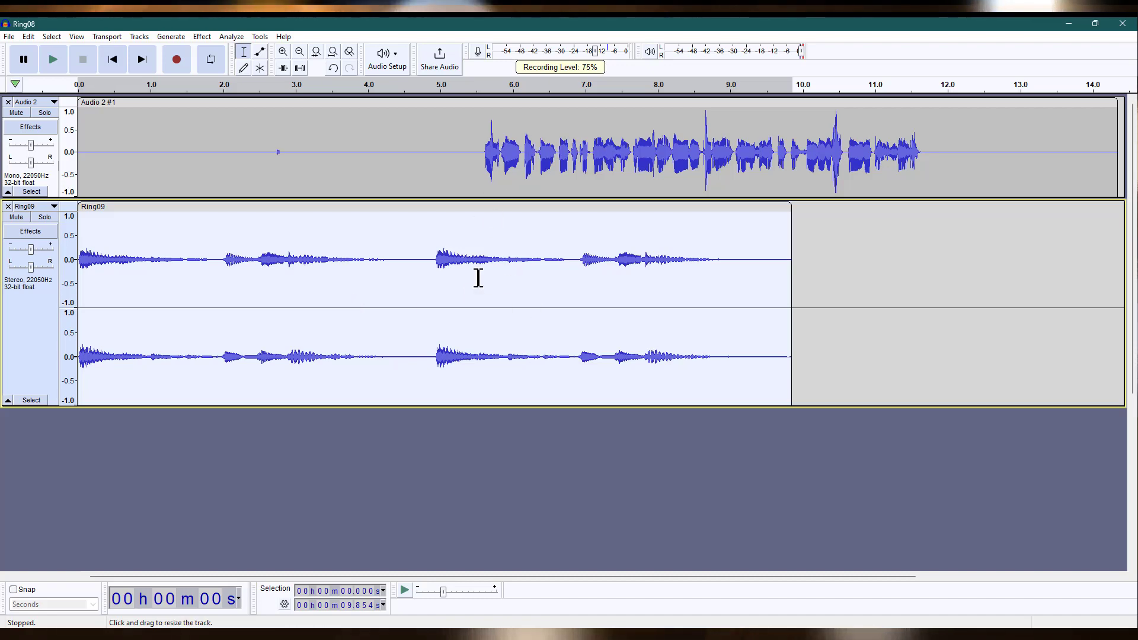
Examine the Audio 2 waveform up close around the start of the speech, between about 5.6 and 5.8 s.
scroll(503, 140, up, 4)
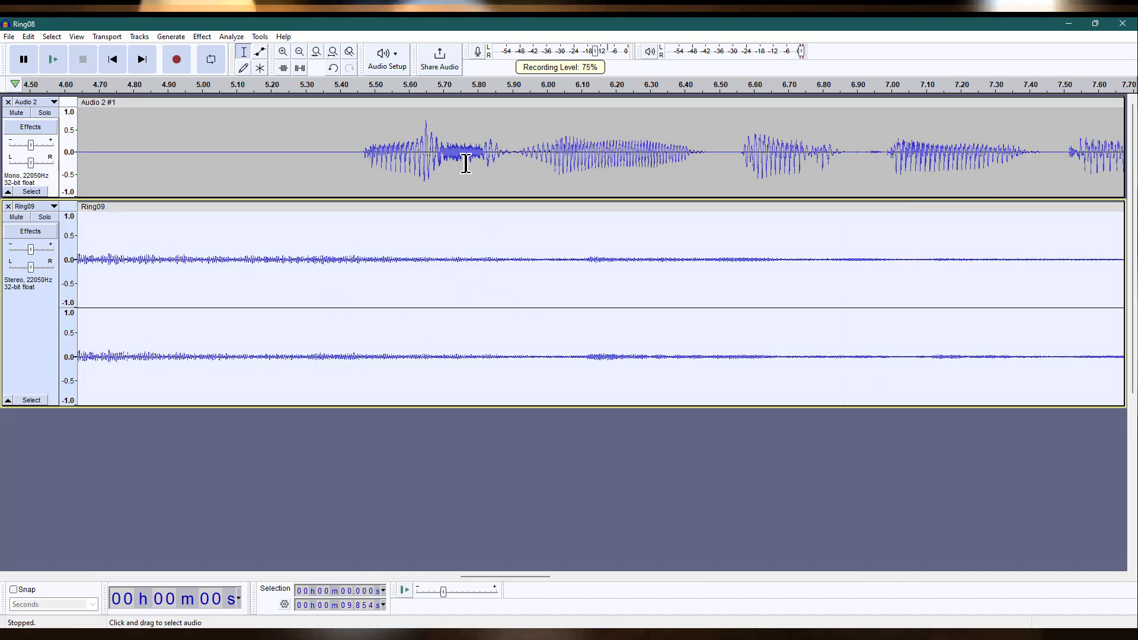
scroll(409, 147, up, 1)
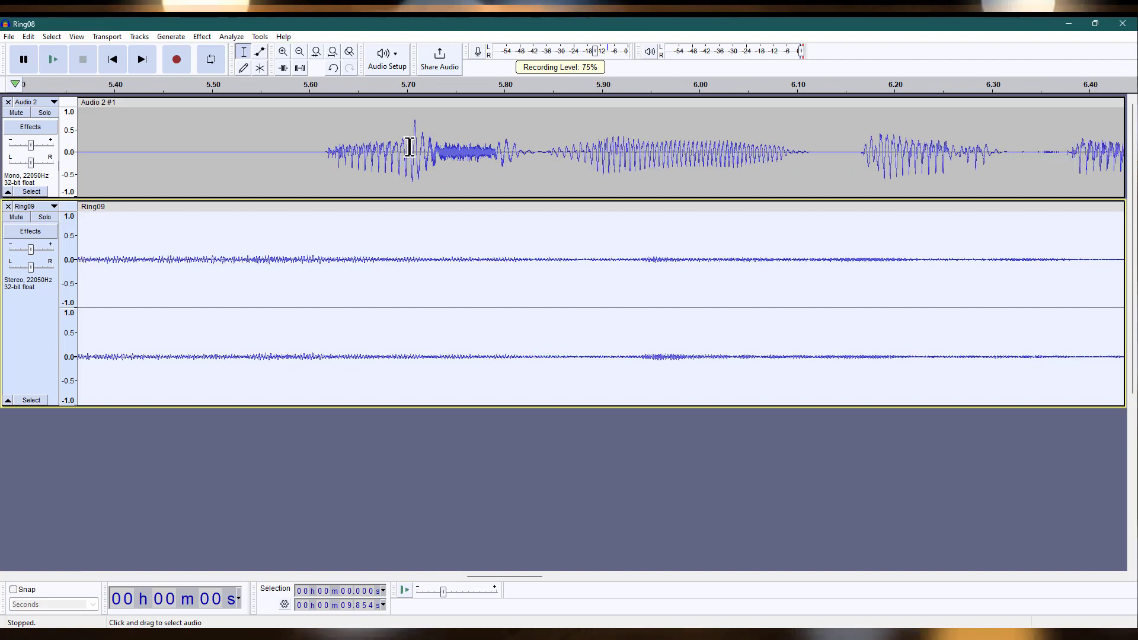
click(63, 172)
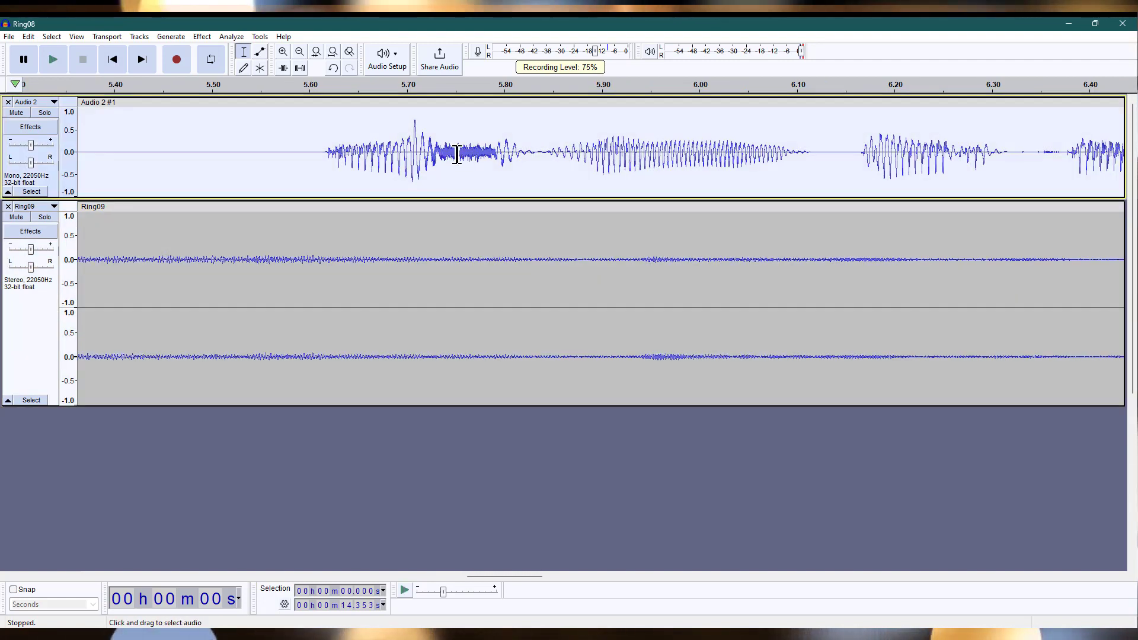
scroll(414, 122, up, 2)
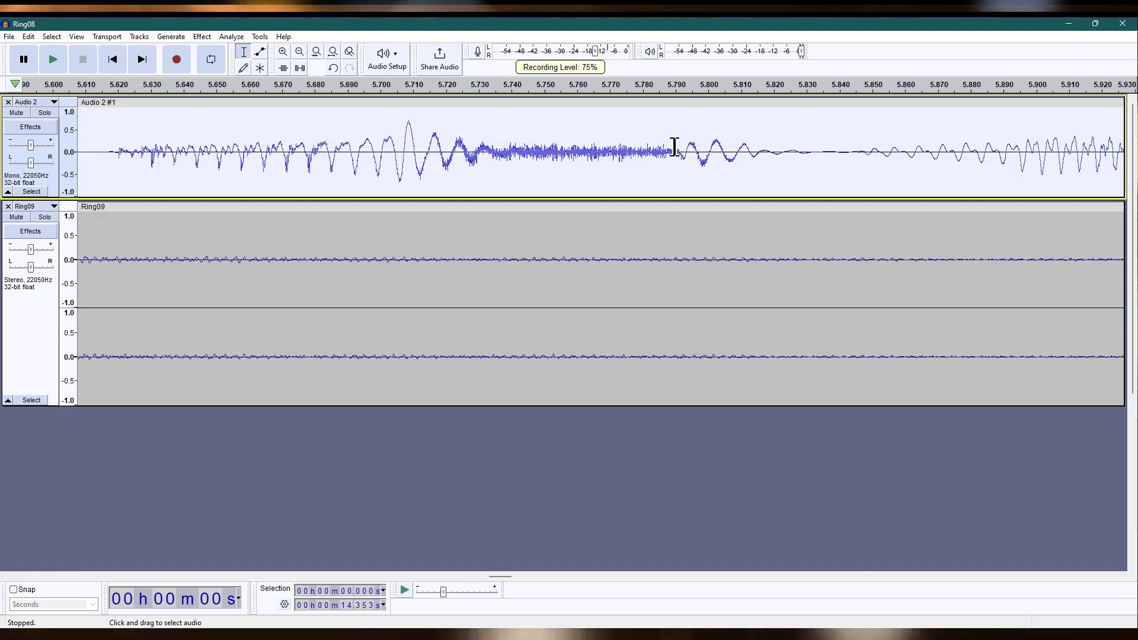
scroll(661, 149, up, 2)
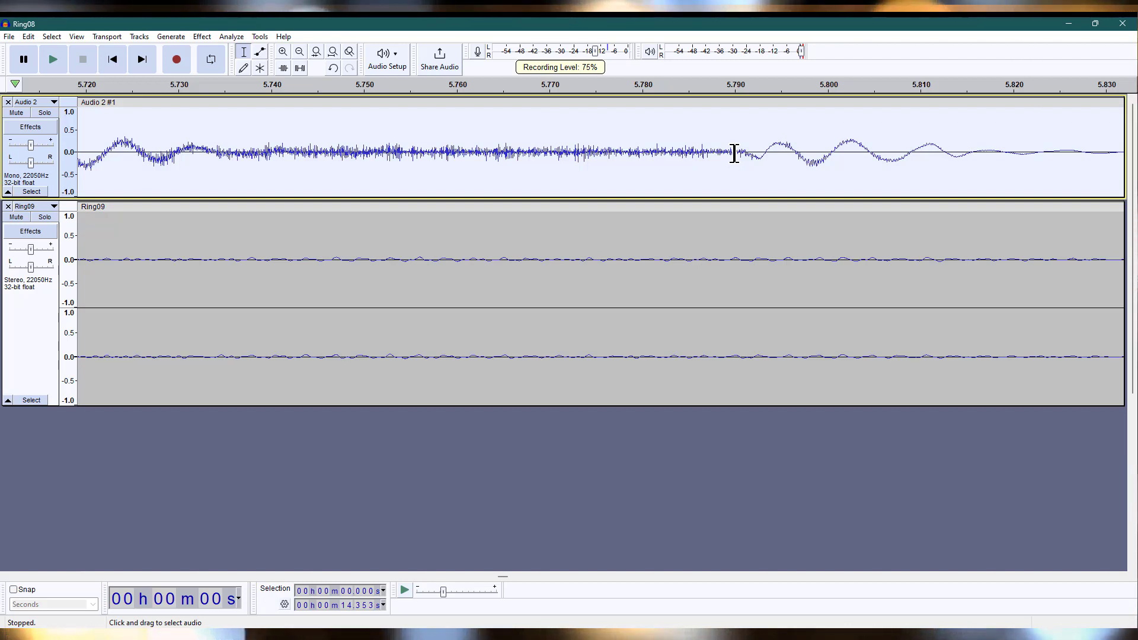
key(shift)
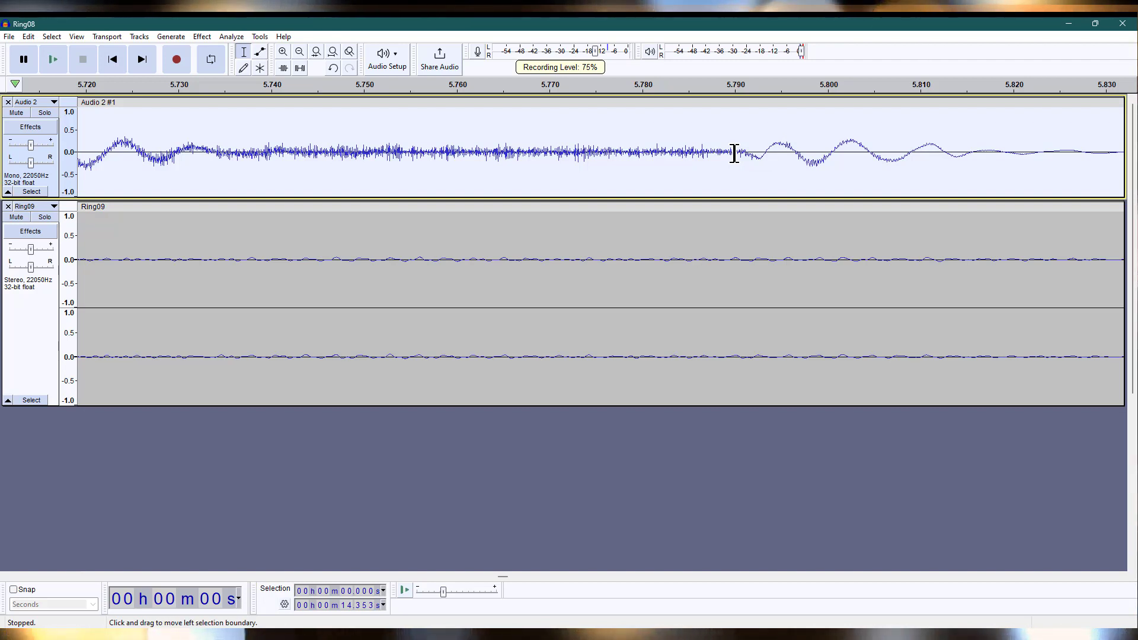
scroll(733, 153, down, 3)
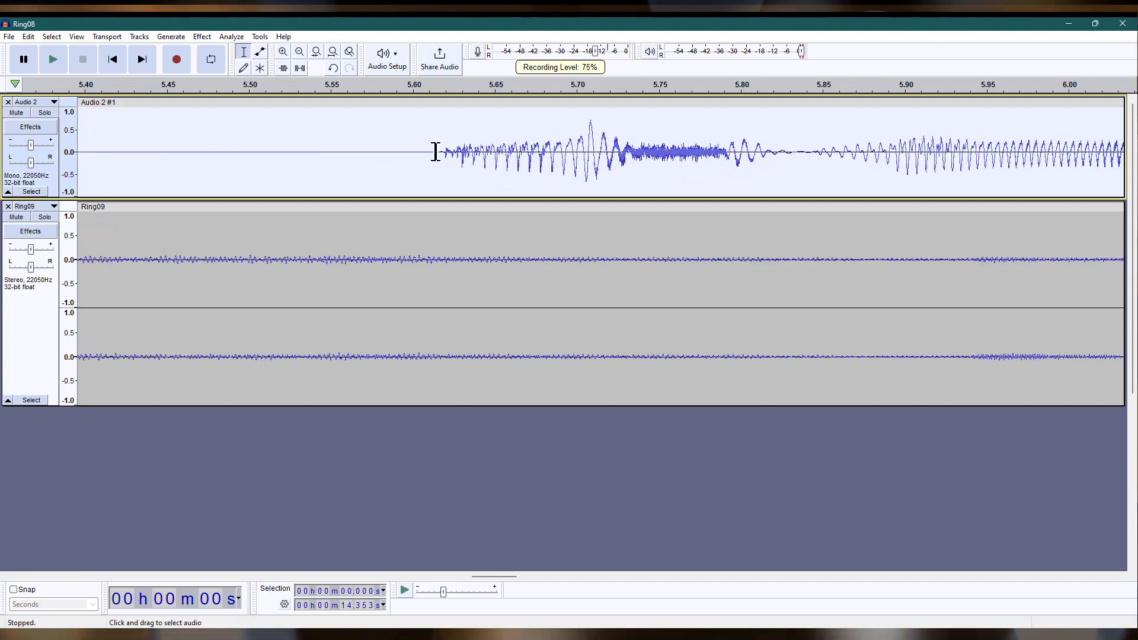
Examine the silent stretch just before the speech in Audio 2 and compare both tracks over a wider time range.
drag(436, 152, 90, 154)
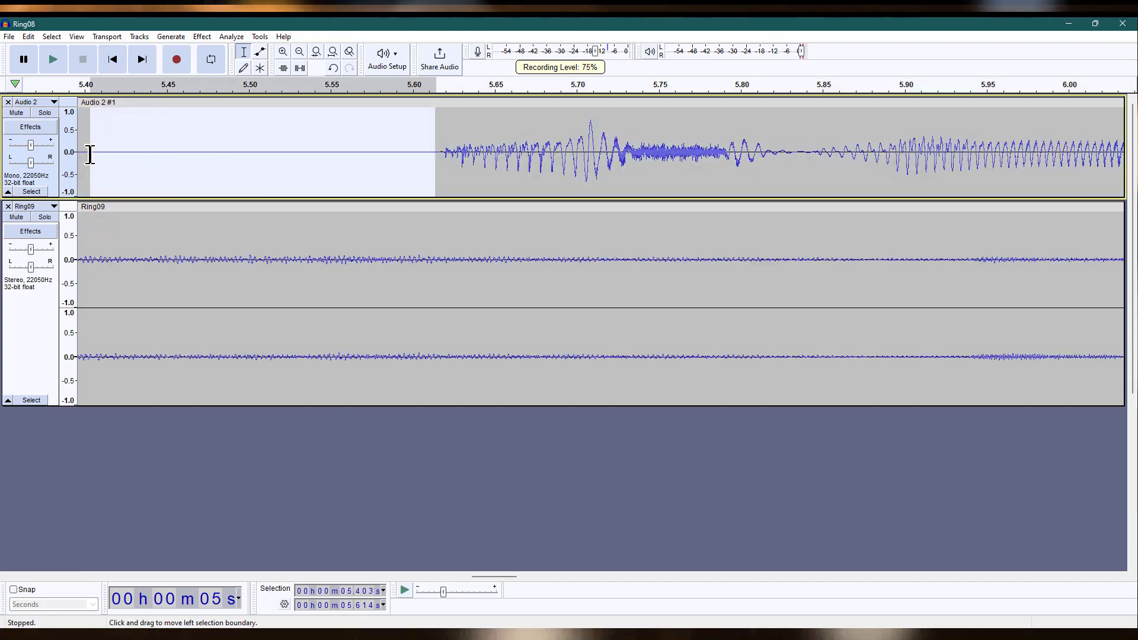
click(545, 152)
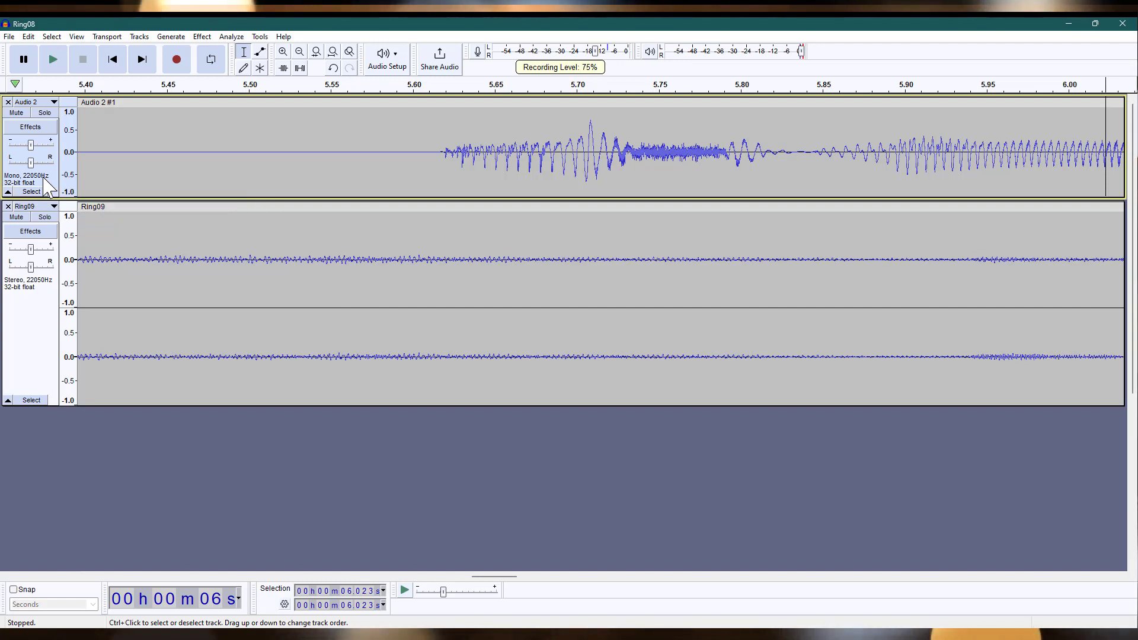
click(30, 330)
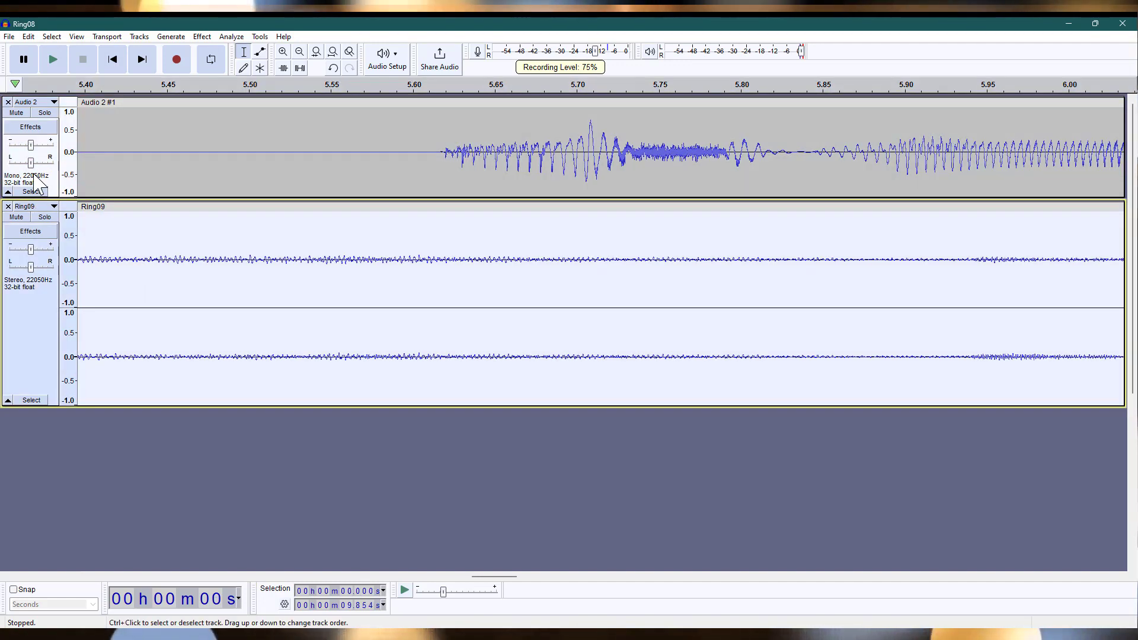
click(36, 183)
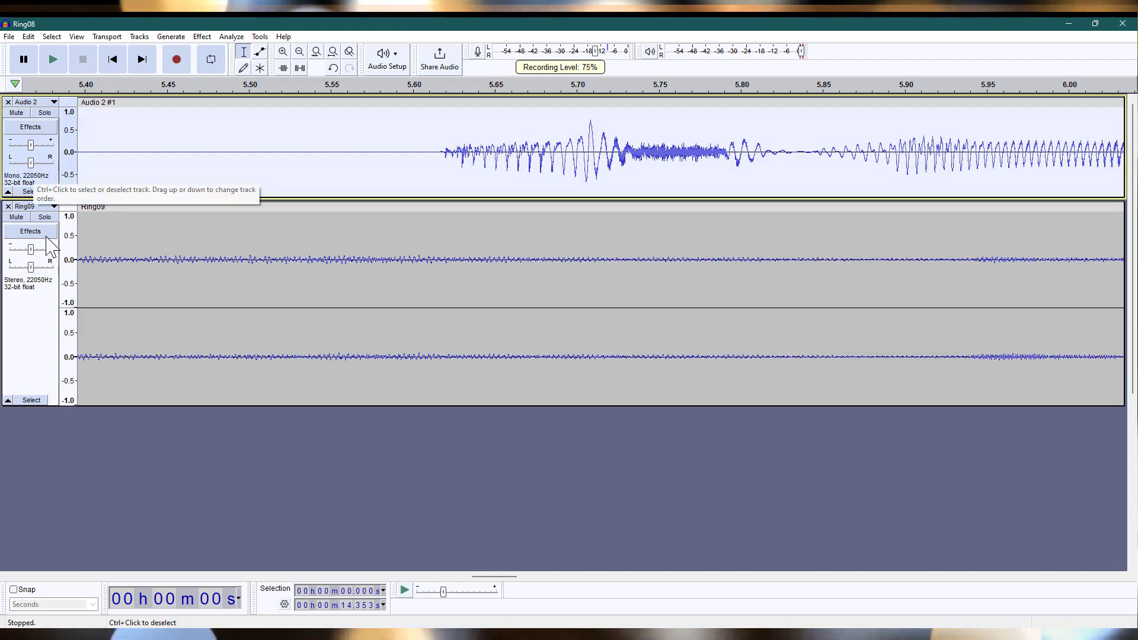
click(47, 240)
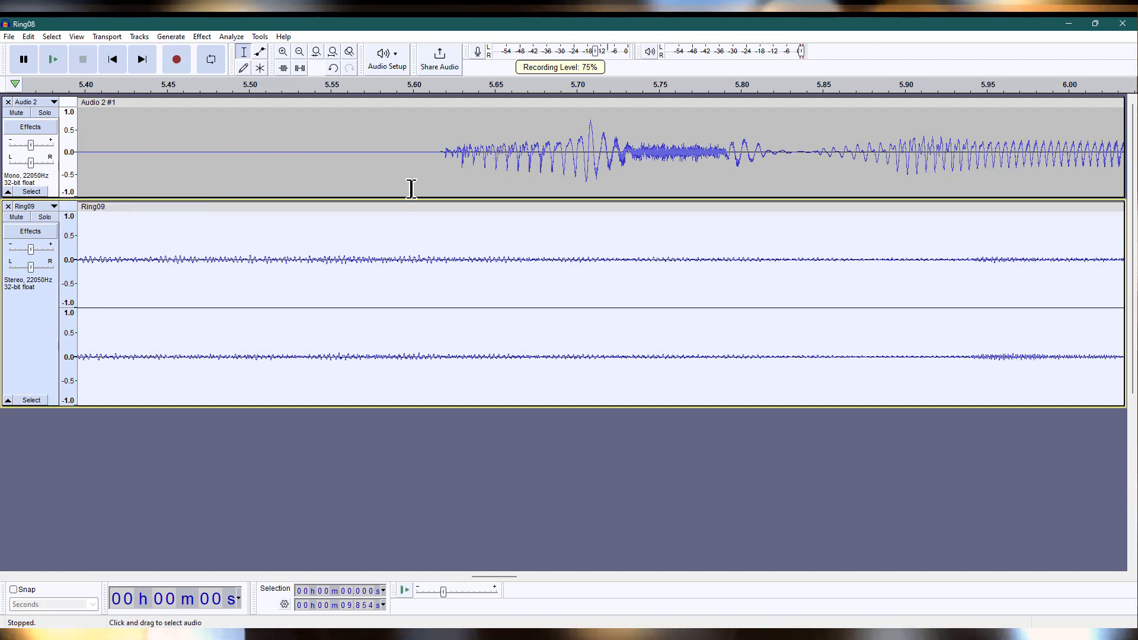
ctrl+scroll(412, 188, down, 4)
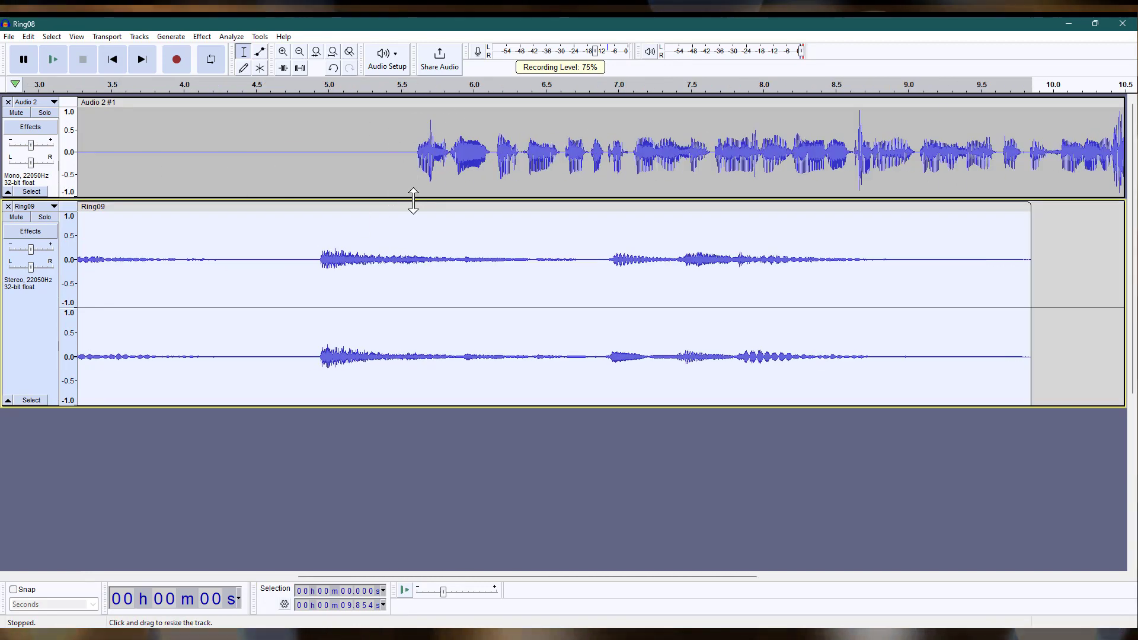
ctrl+scroll(413, 201, down, 1)
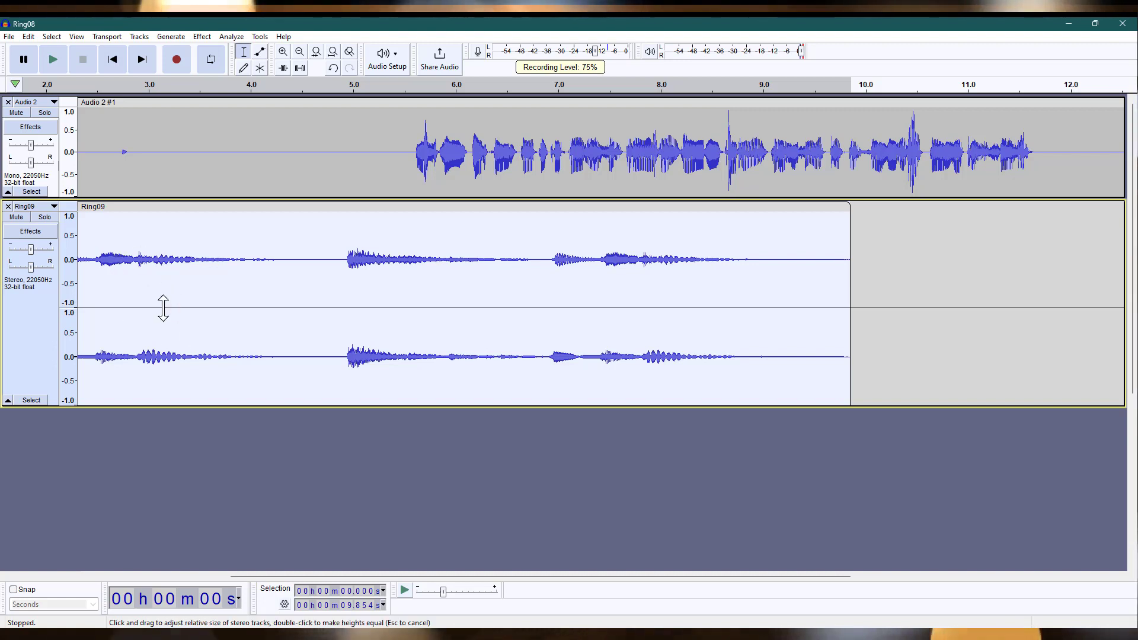
click(67, 442)
click(202, 36)
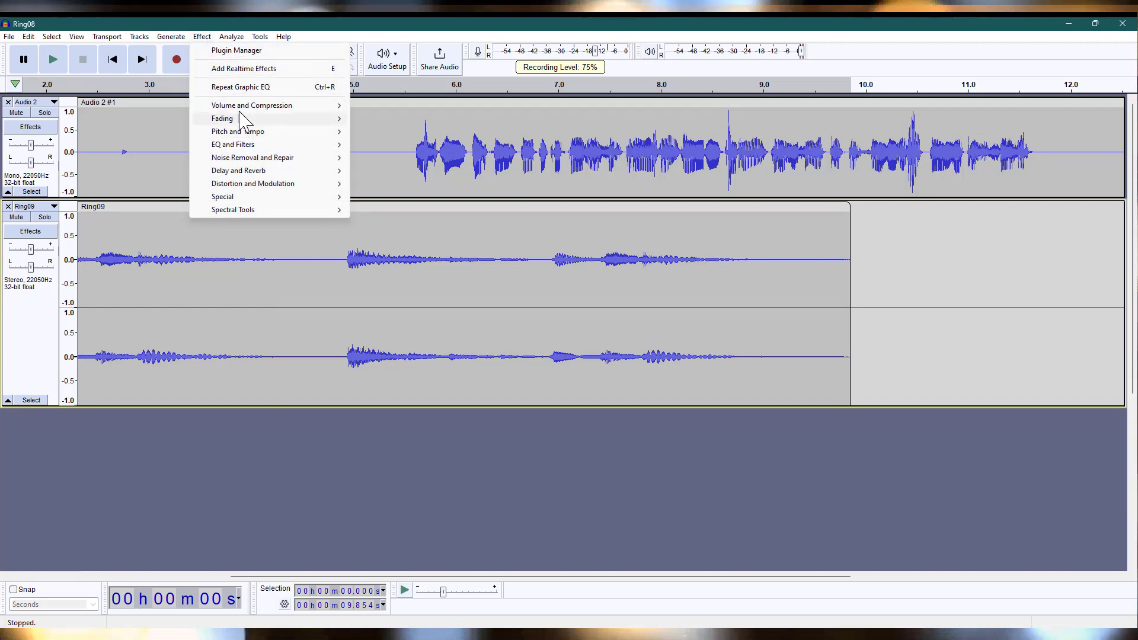
mouse_move(240, 107)
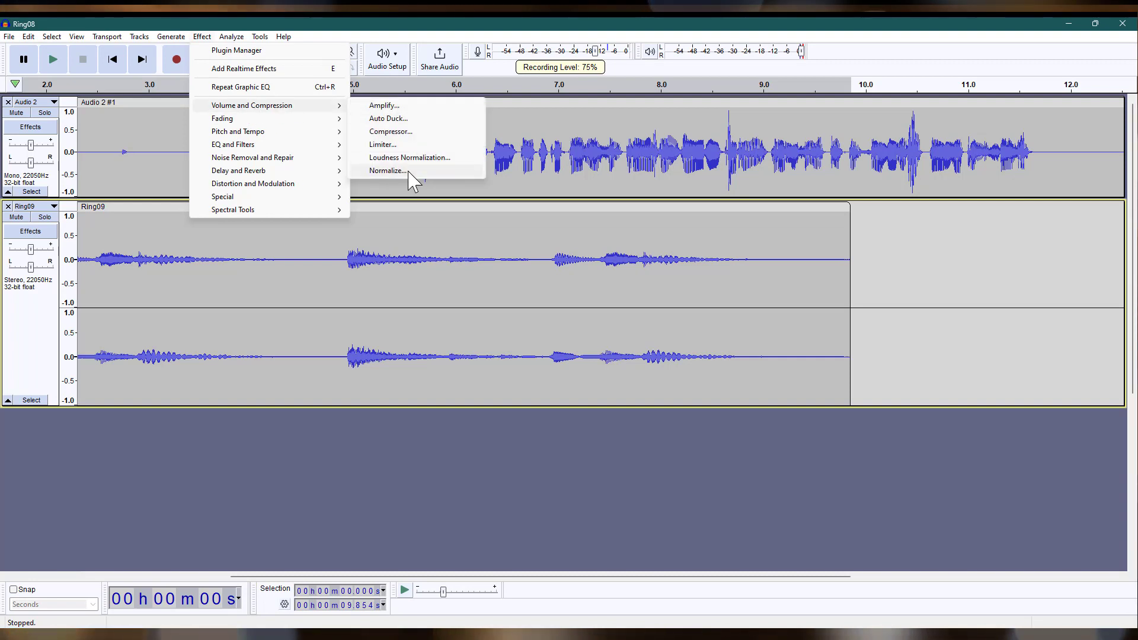
click(400, 445)
Normalize Audio 2 and Ring09 together to a peak amplitude of -8.0 dB, with DC offset removal on and stereo channels not independent.
key(ctrl+a)
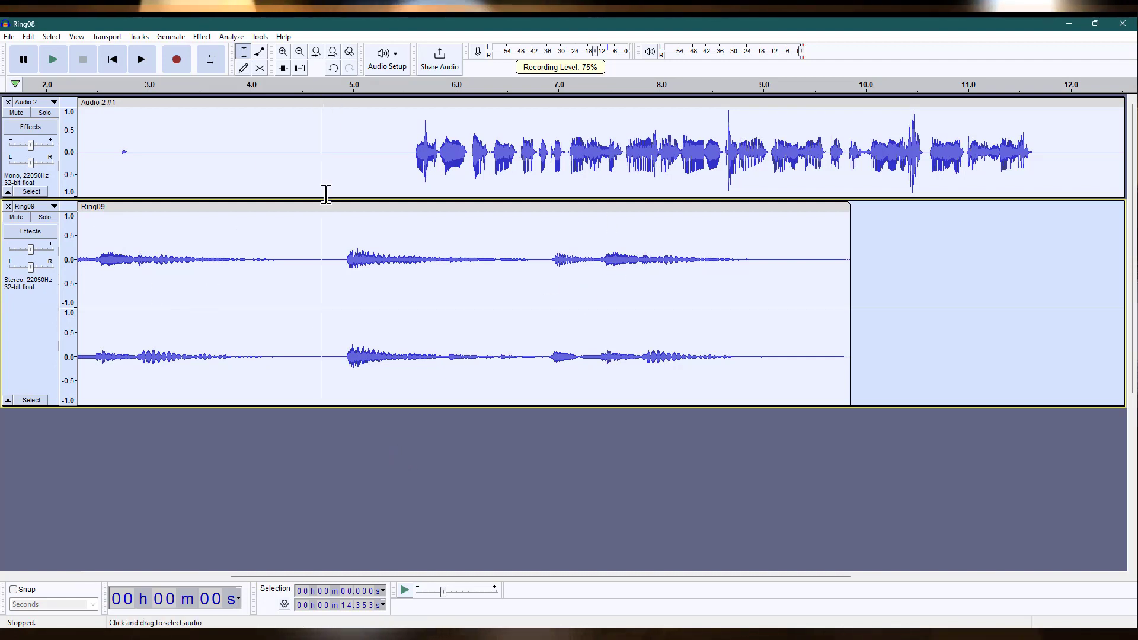
click(203, 38)
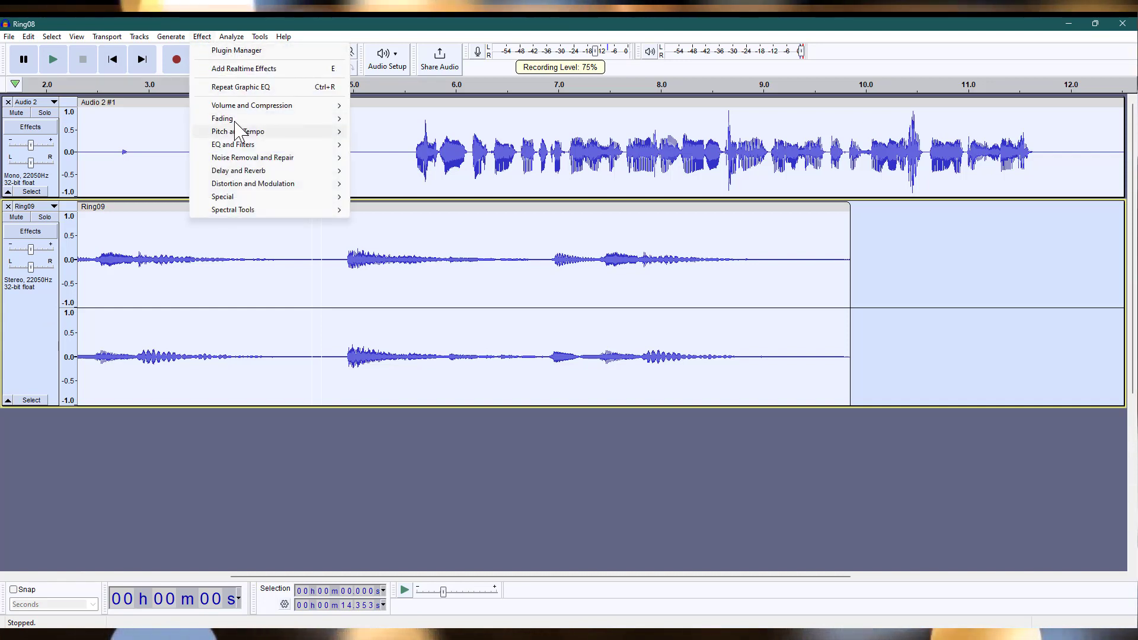
mouse_move(249, 107)
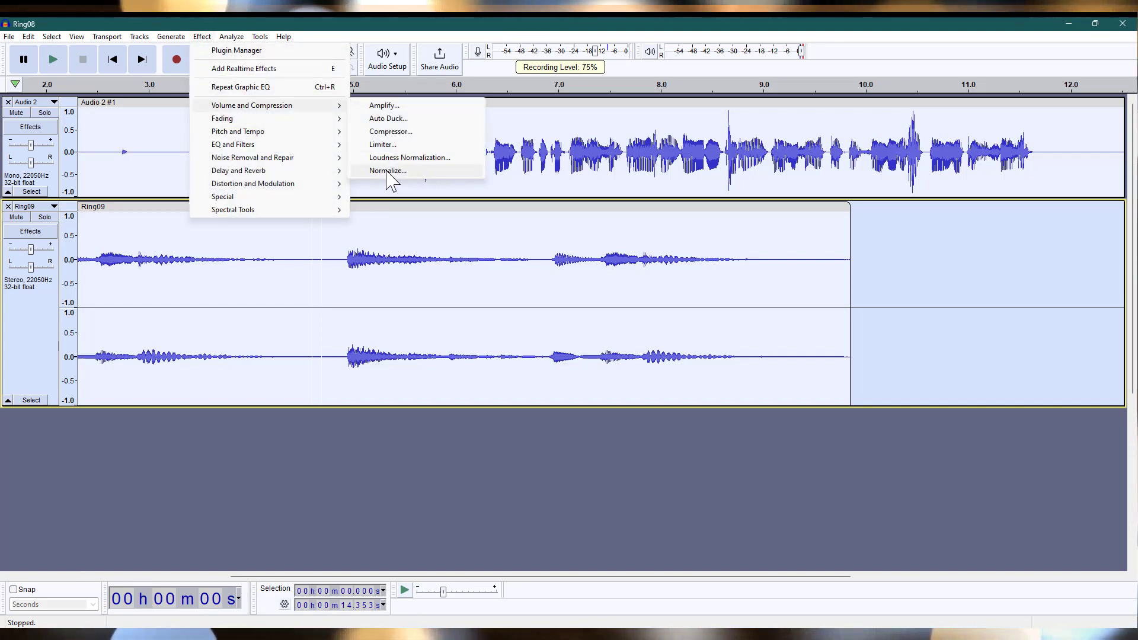
click(388, 171)
drag(508, 273, 349, 209)
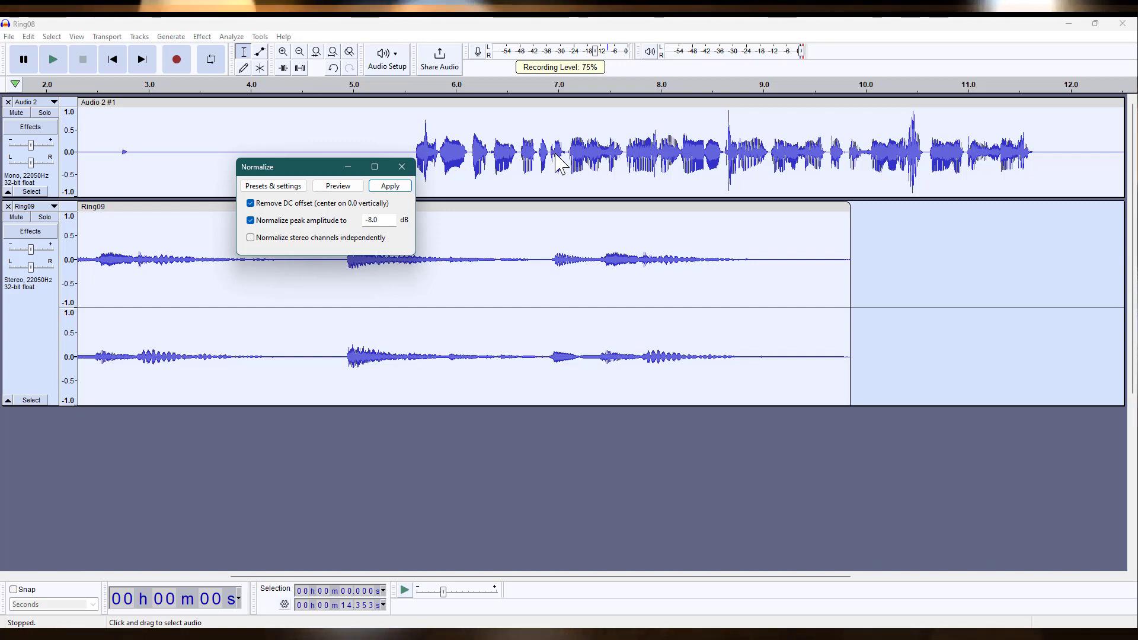
double_click(379, 219)
click(380, 220)
double_click(381, 219)
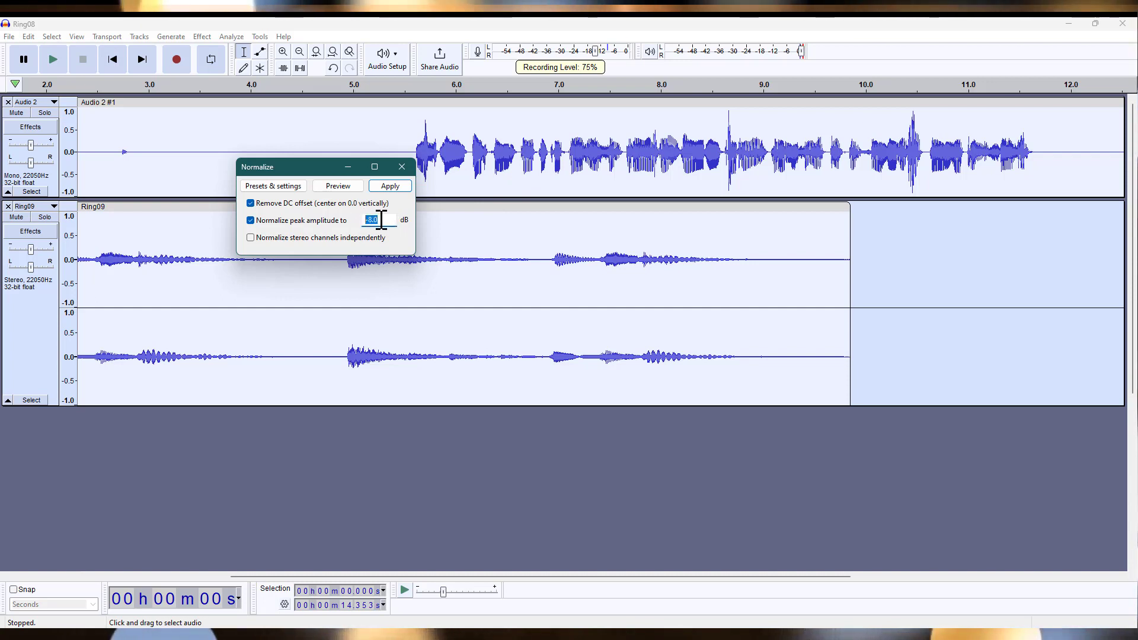
click(381, 221)
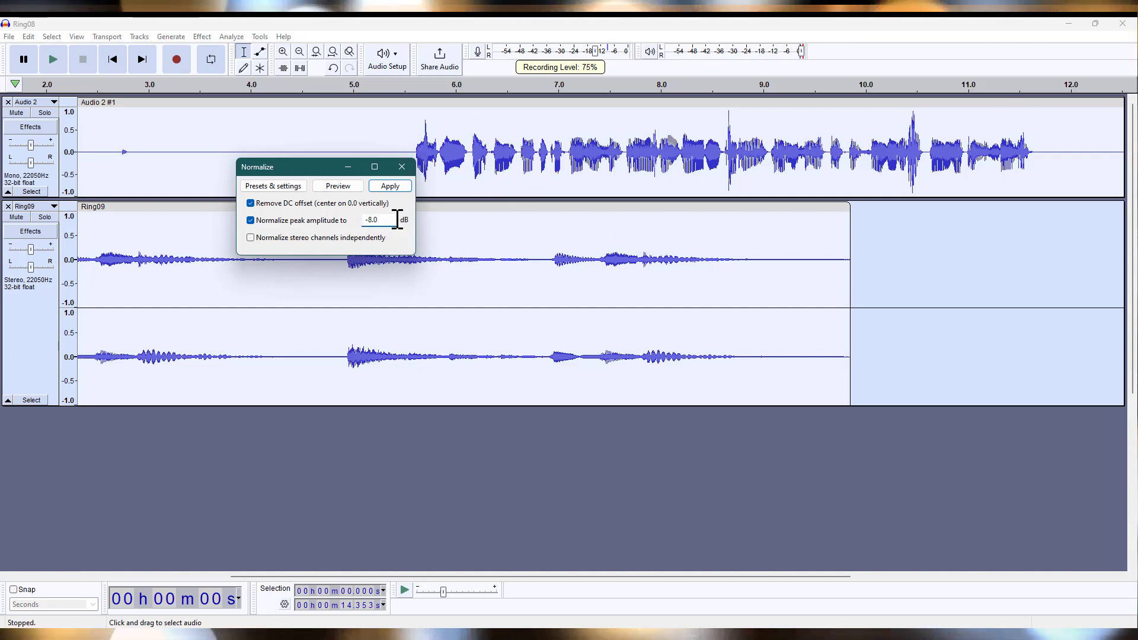
drag(394, 221, 360, 221)
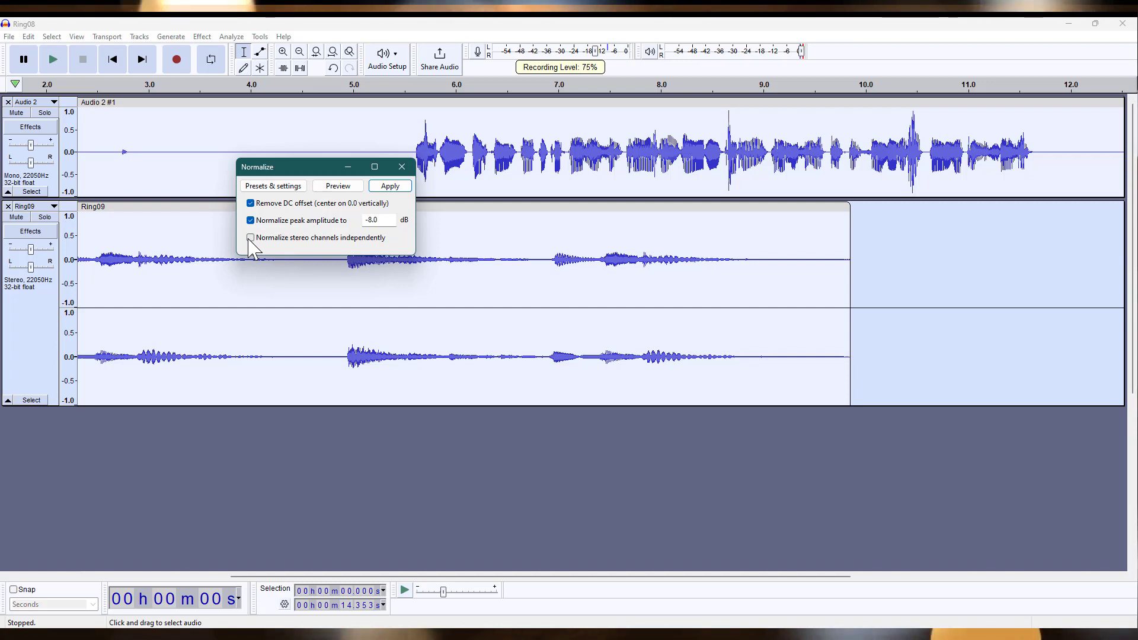
click(389, 186)
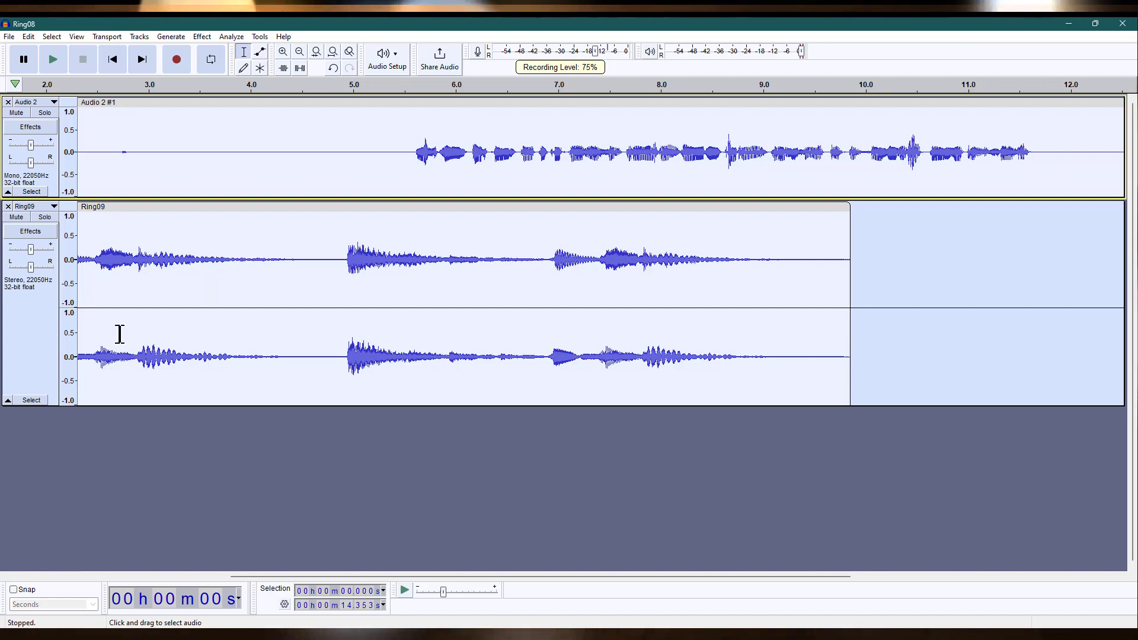
Compare the waveform levels of the normalized Audio 2 and Ring09 tracks, highlighting each track in turn.
click(42, 303)
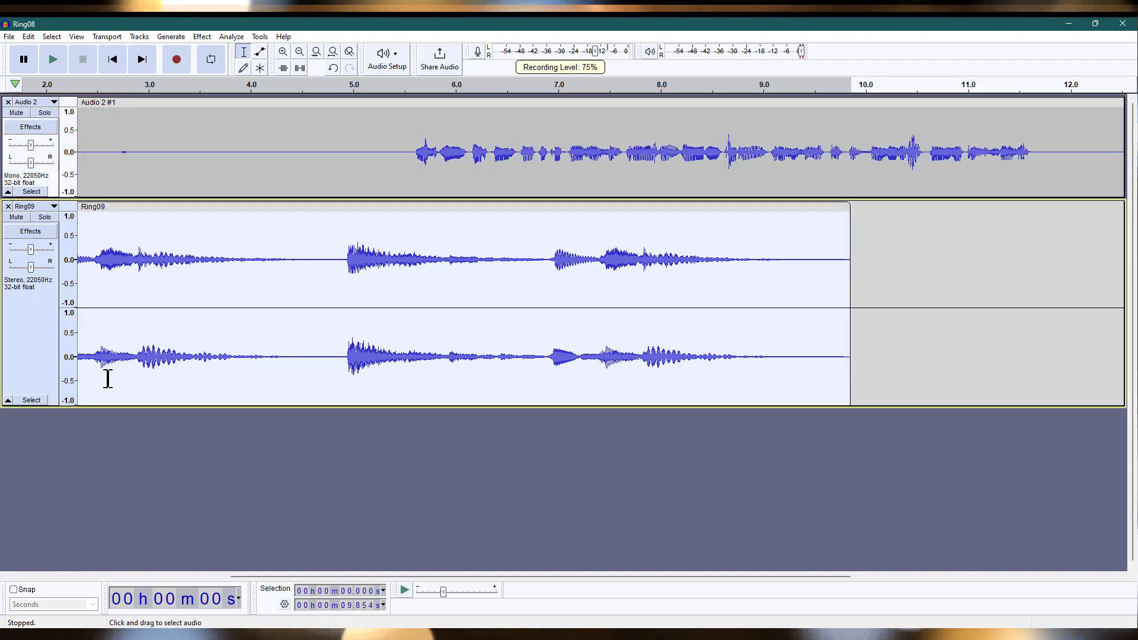
click(112, 453)
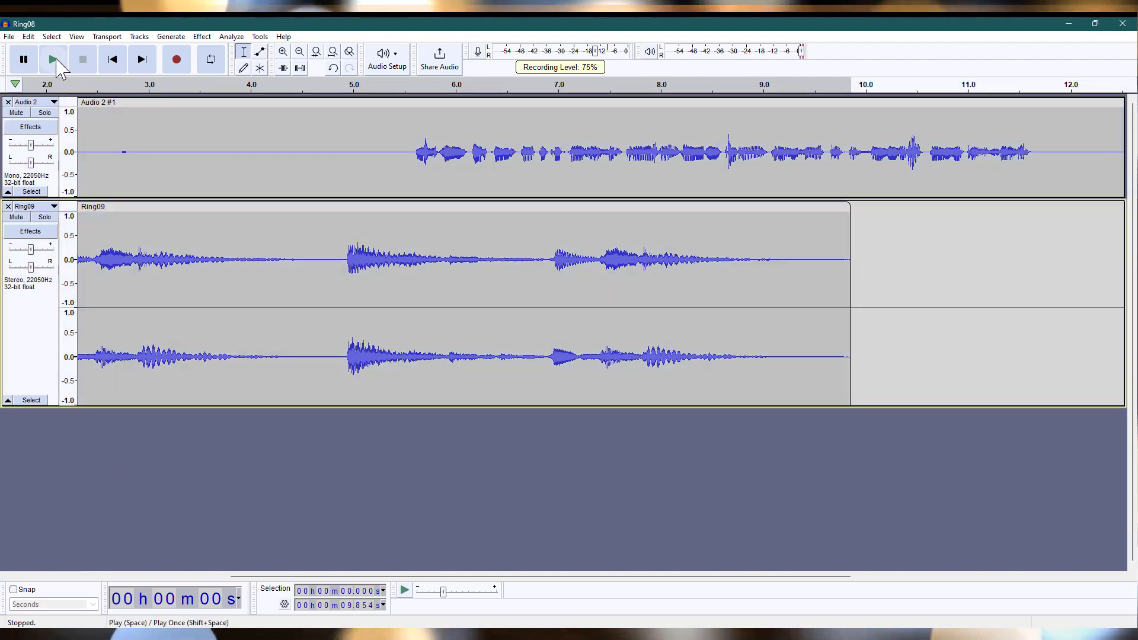
click(42, 341)
click(30, 172)
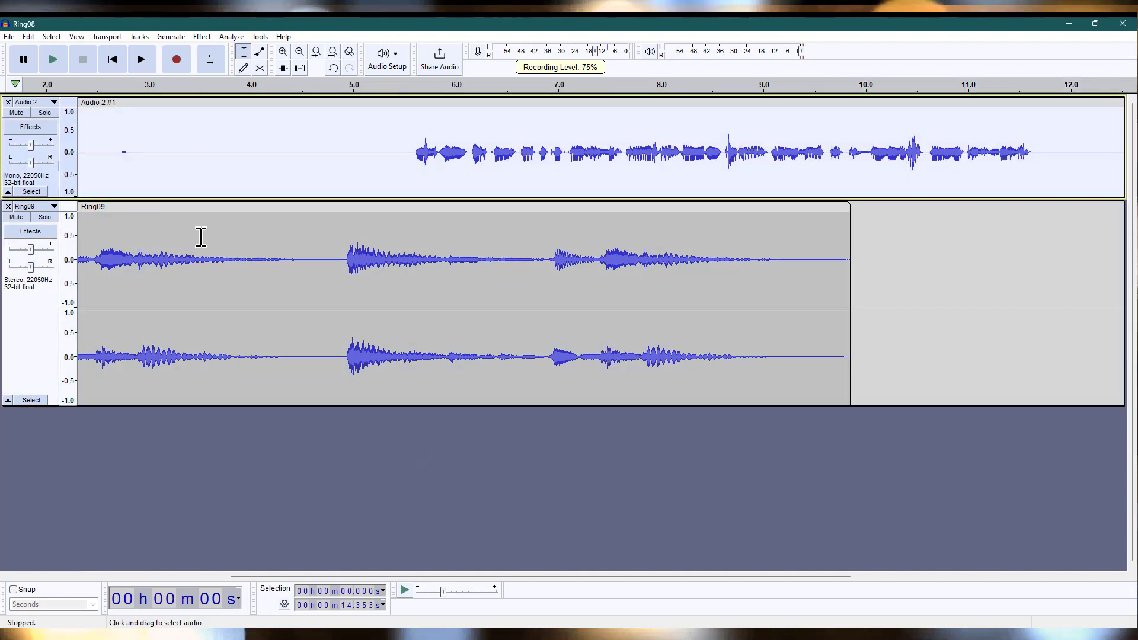
click(25, 342)
click(139, 457)
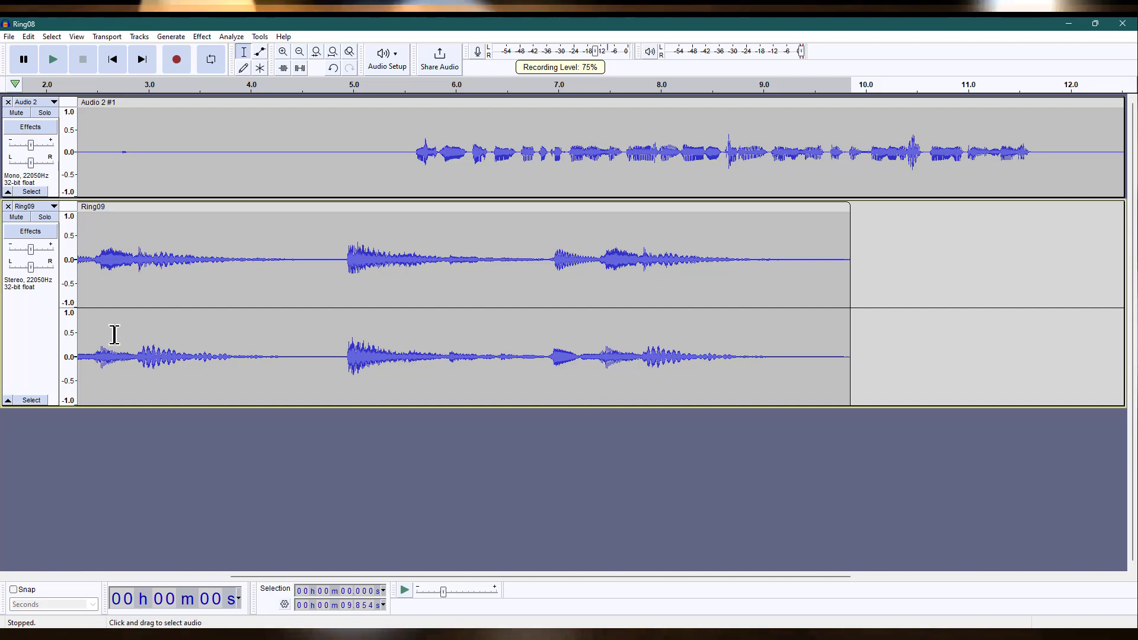
click(34, 332)
click(151, 468)
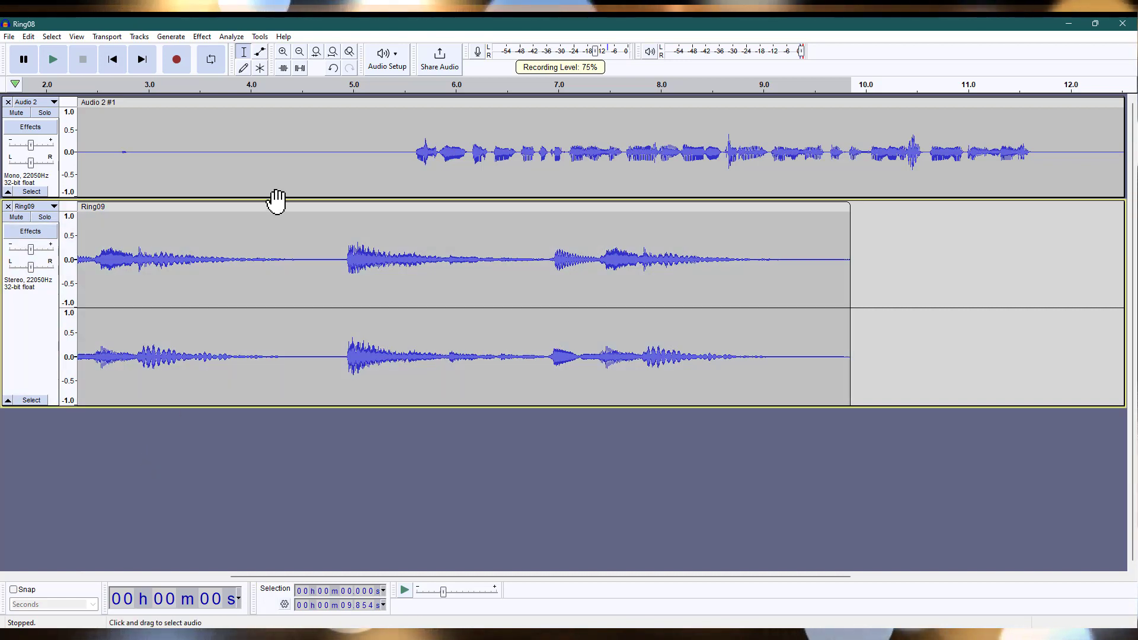
click(26, 181)
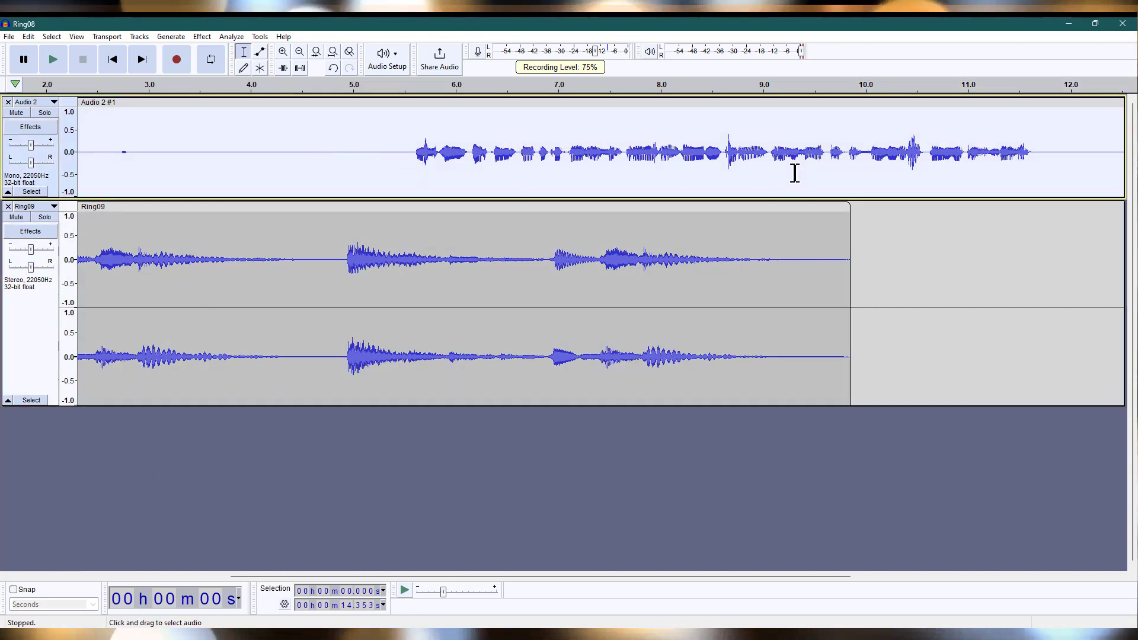
click(202, 37)
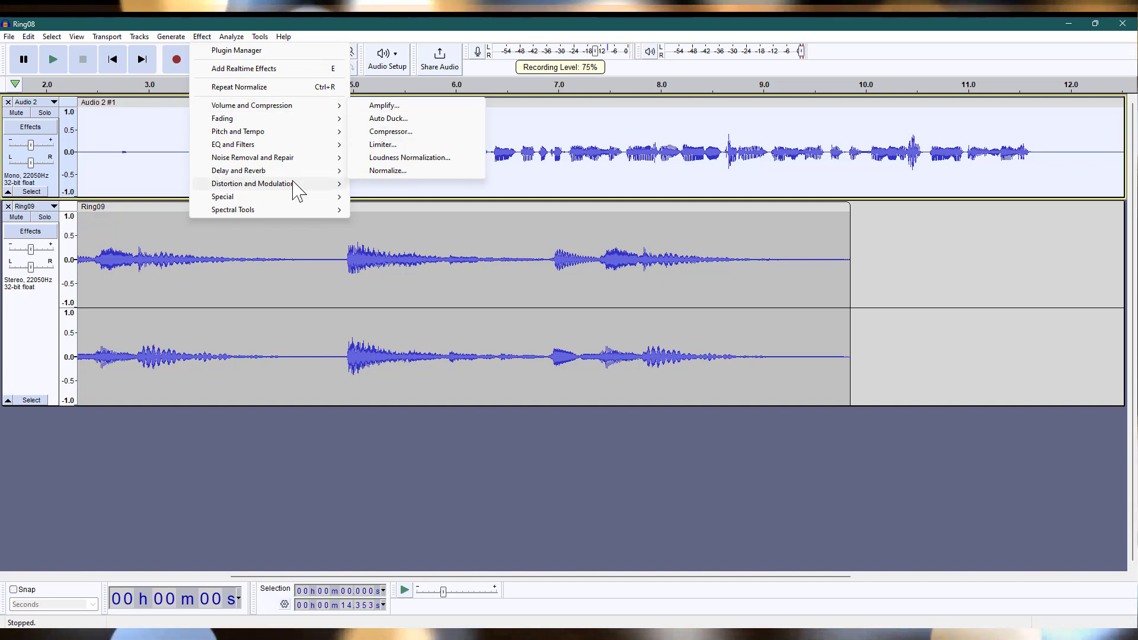
mouse_move(296, 159)
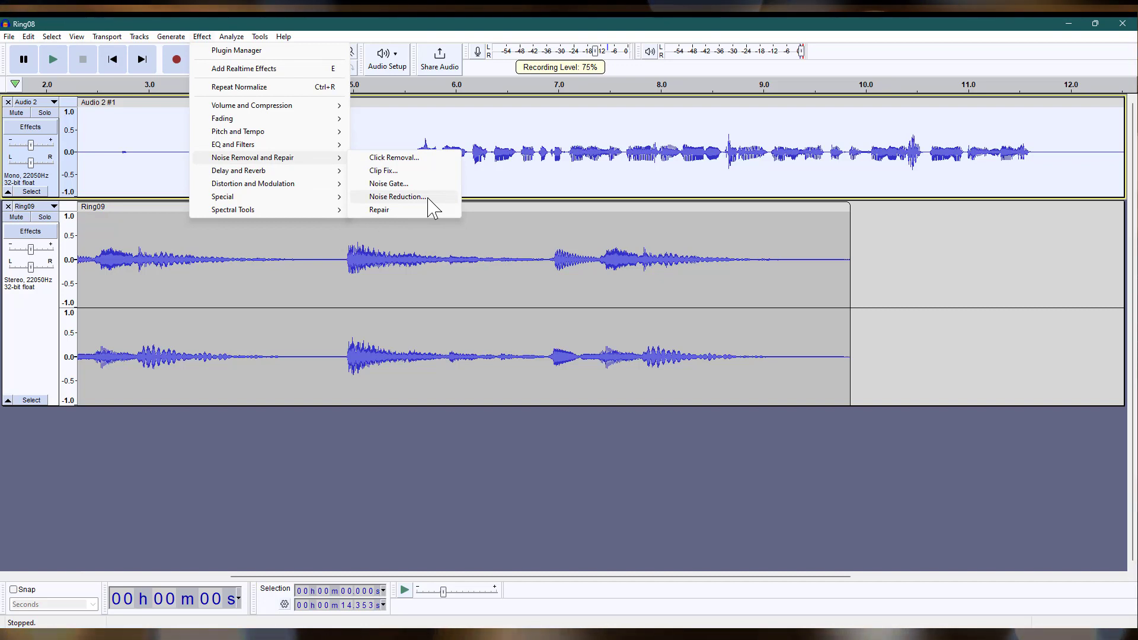
mouse_move(308, 107)
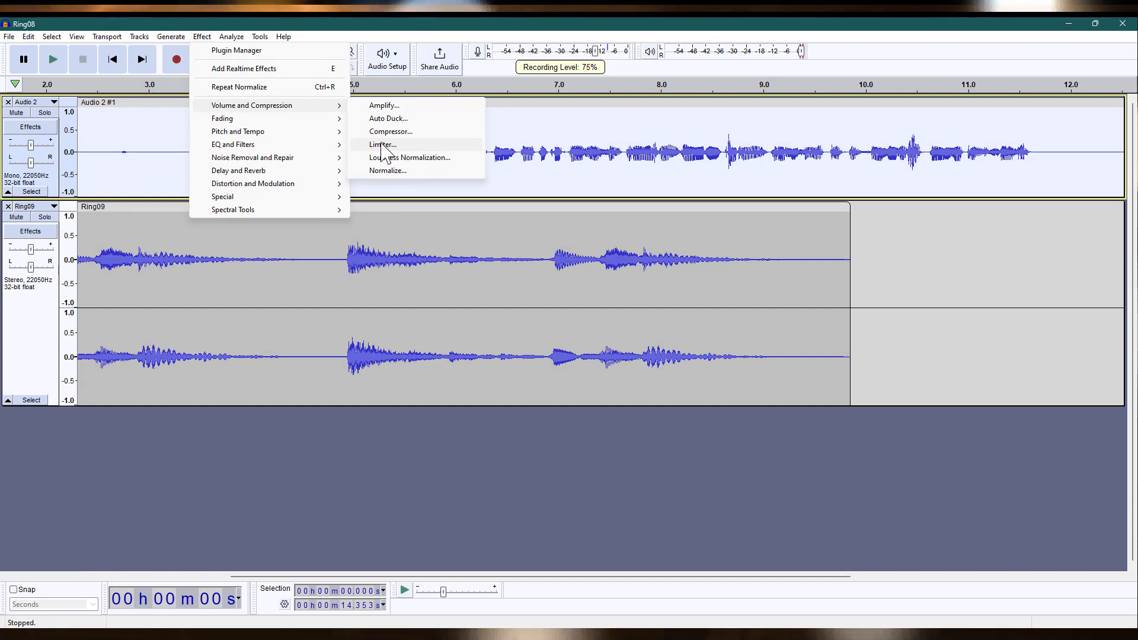
mouse_move(264, 146)
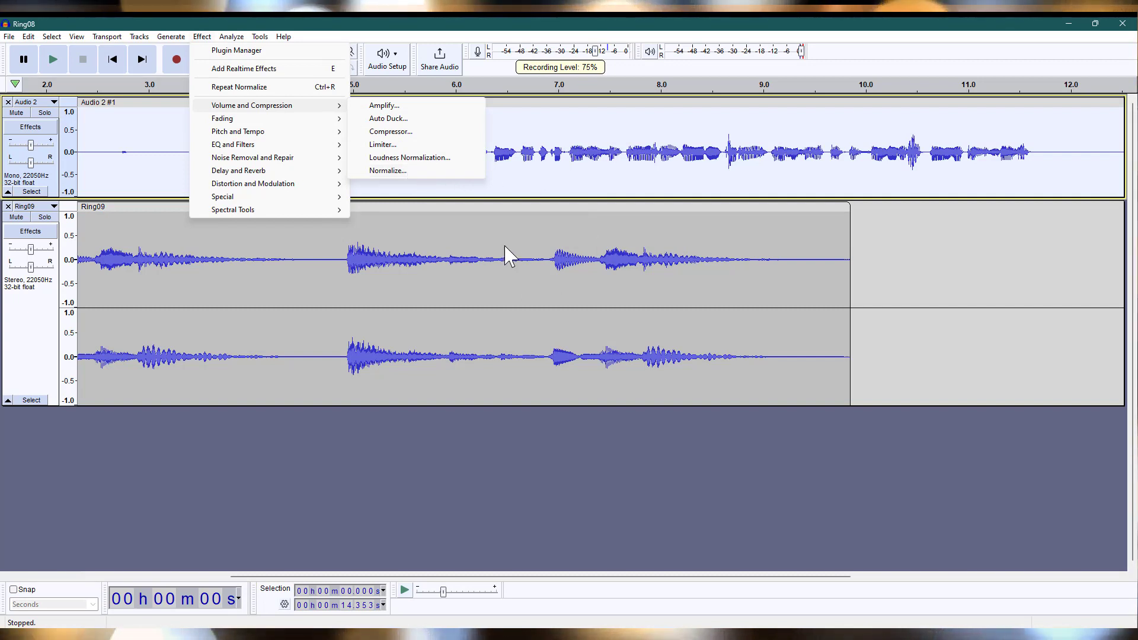
click(424, 106)
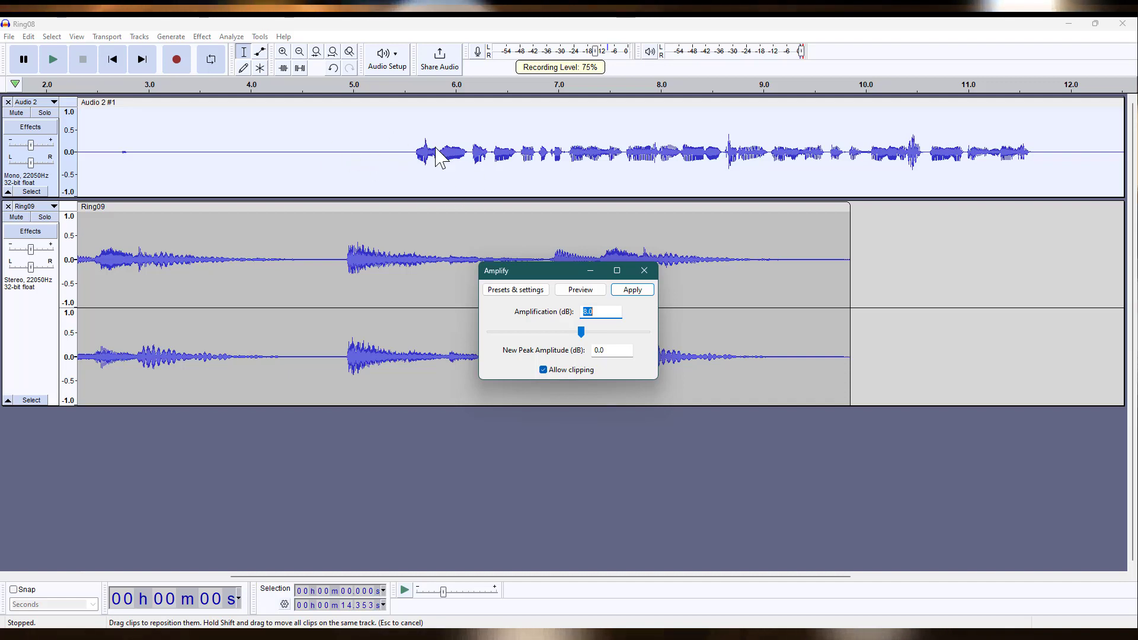
click(638, 271)
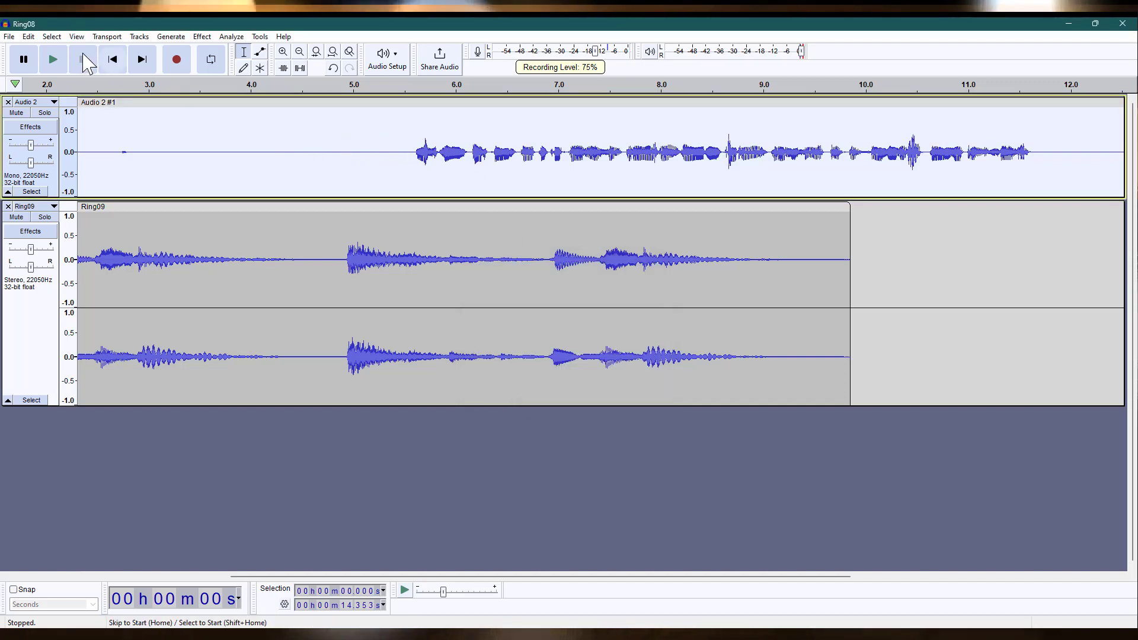
click(9, 37)
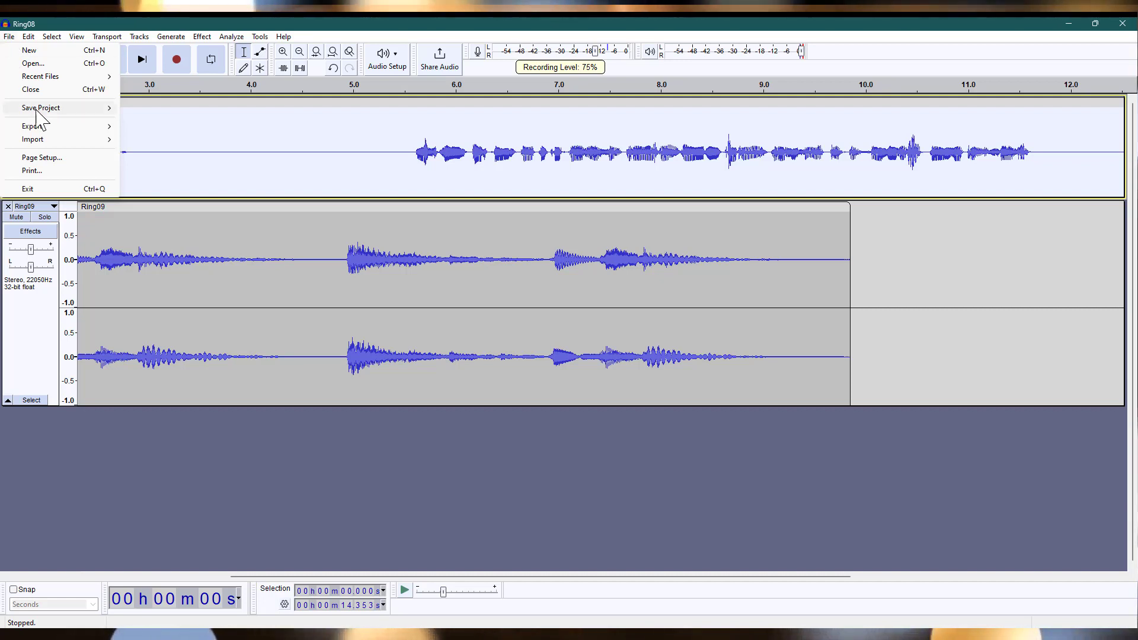
mouse_move(37, 110)
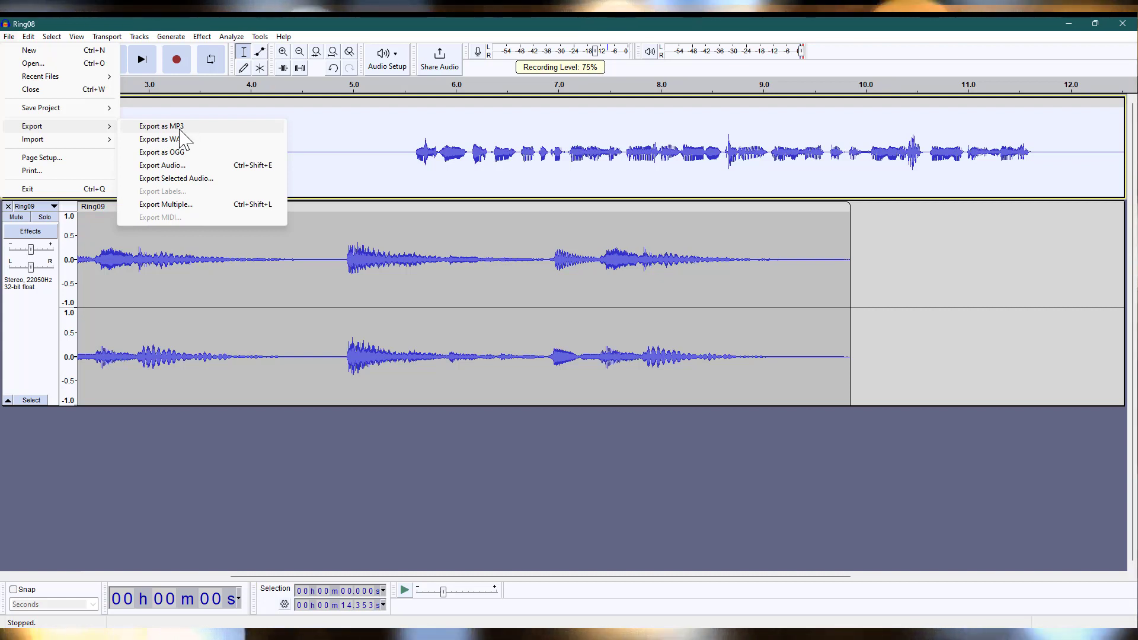
click(202, 37)
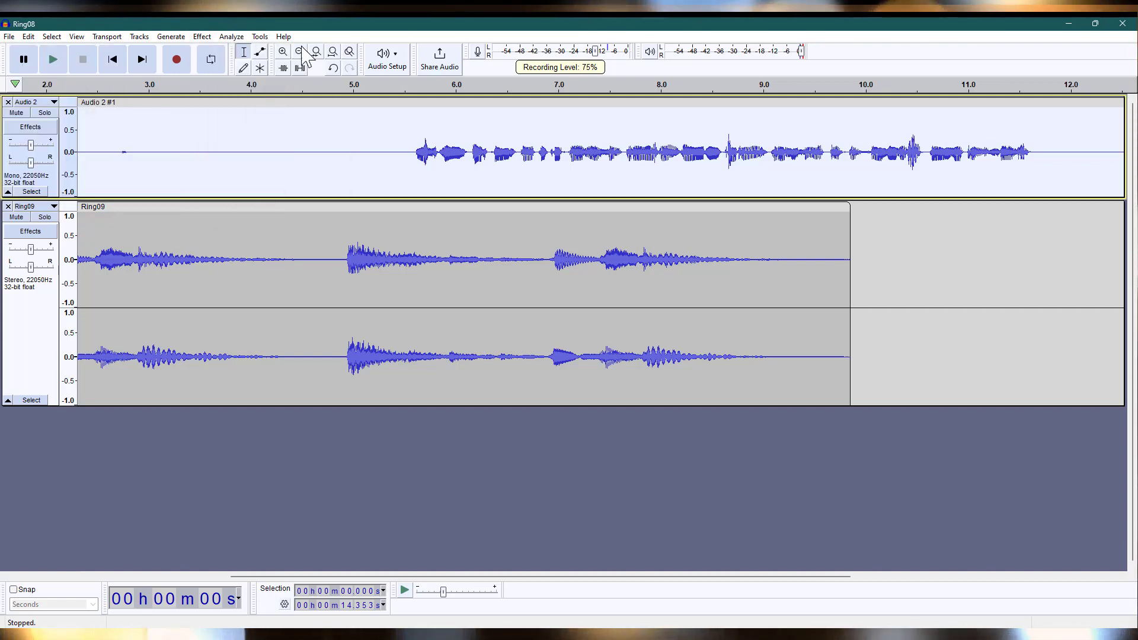
click(205, 472)
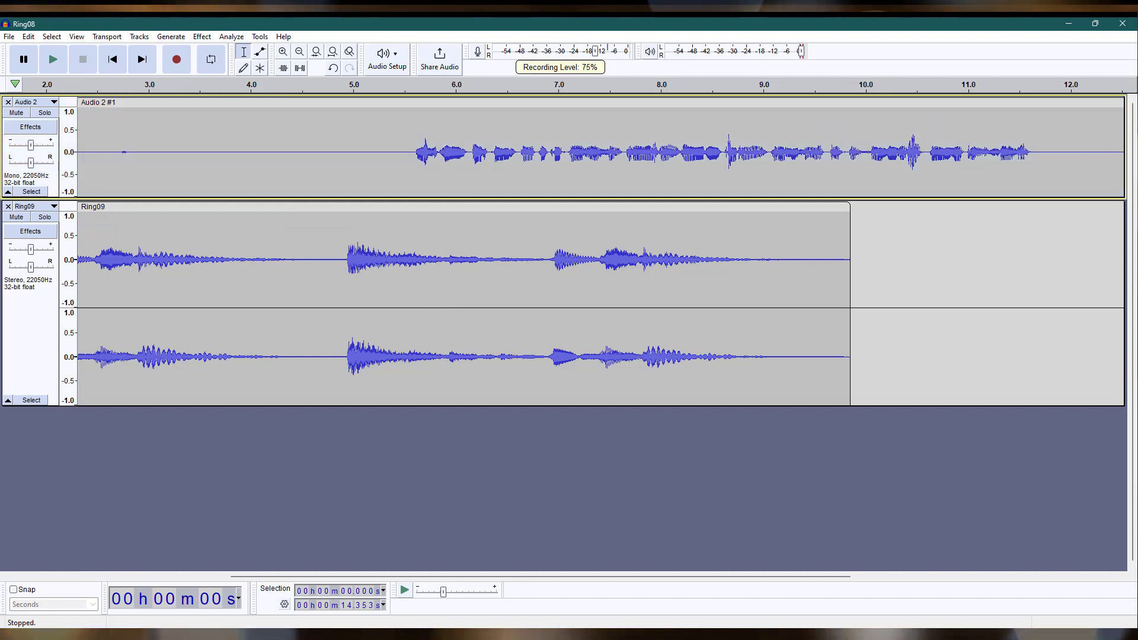